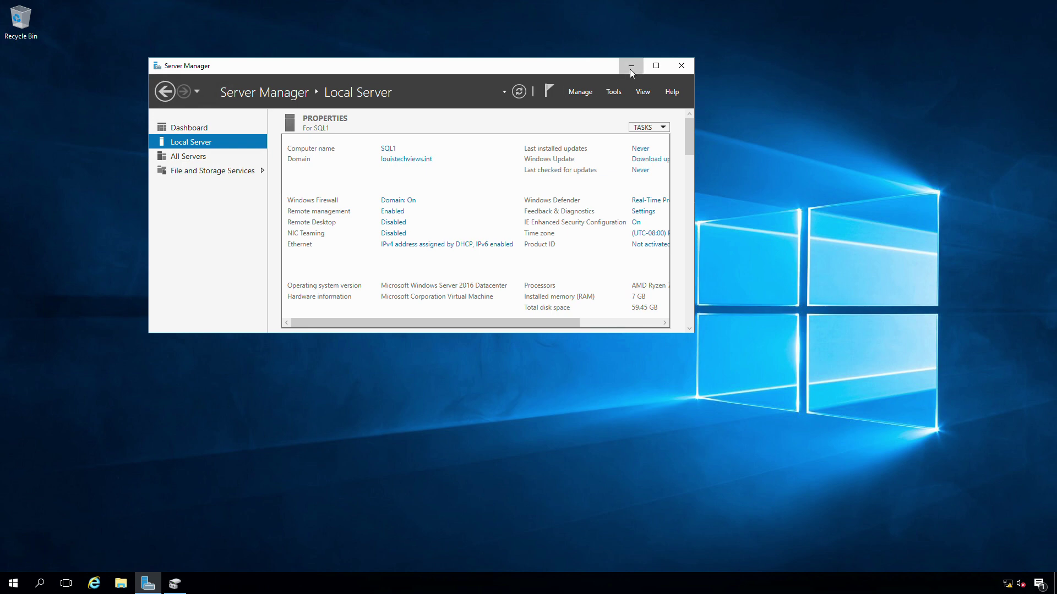
Minimize Server Manager and bring the open Disk Management window to the front
click(631, 72)
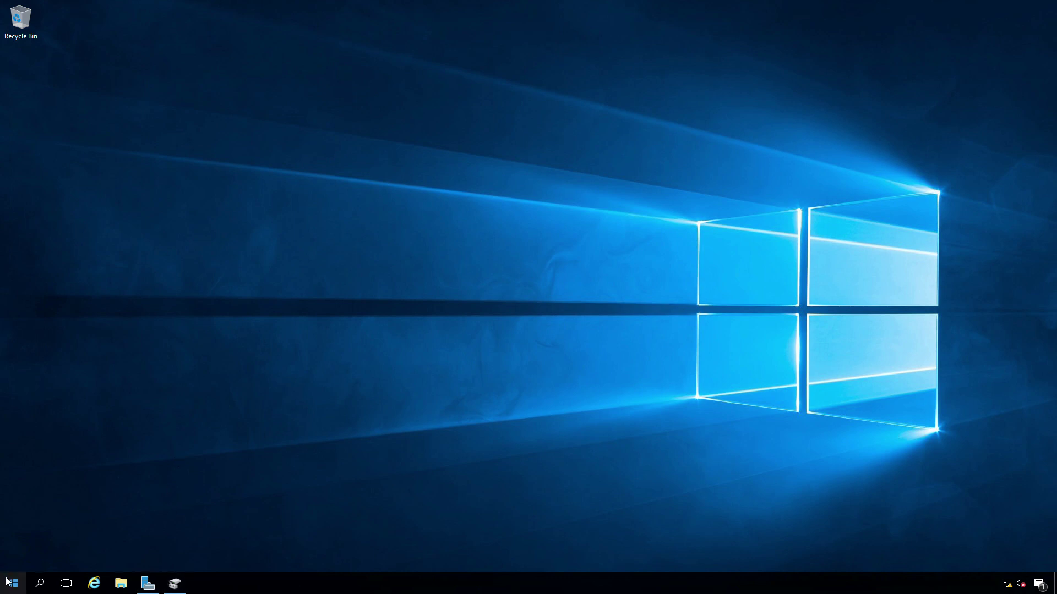
click(174, 584)
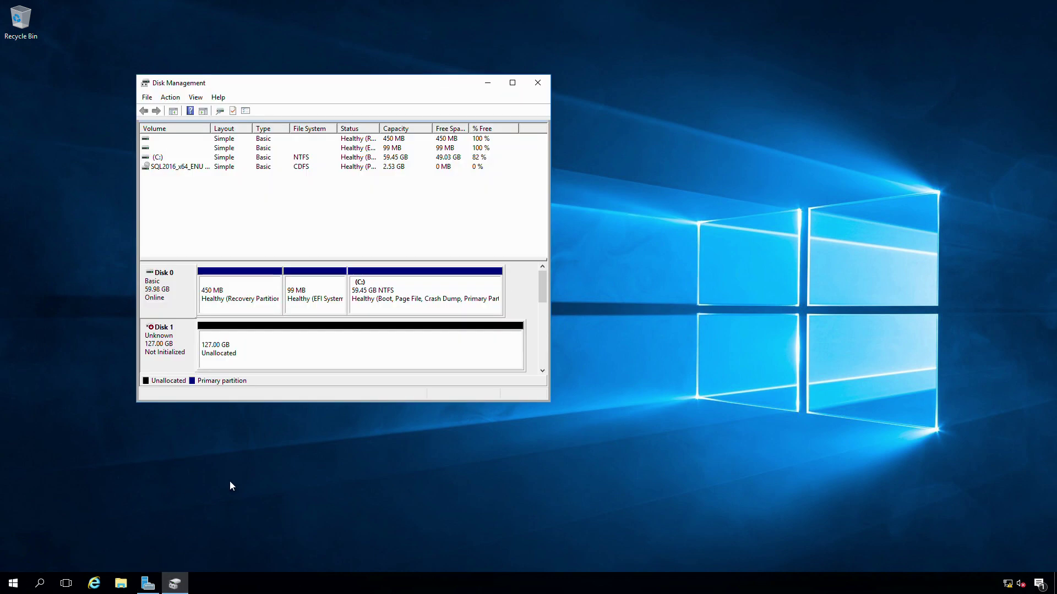
right_click(11, 586)
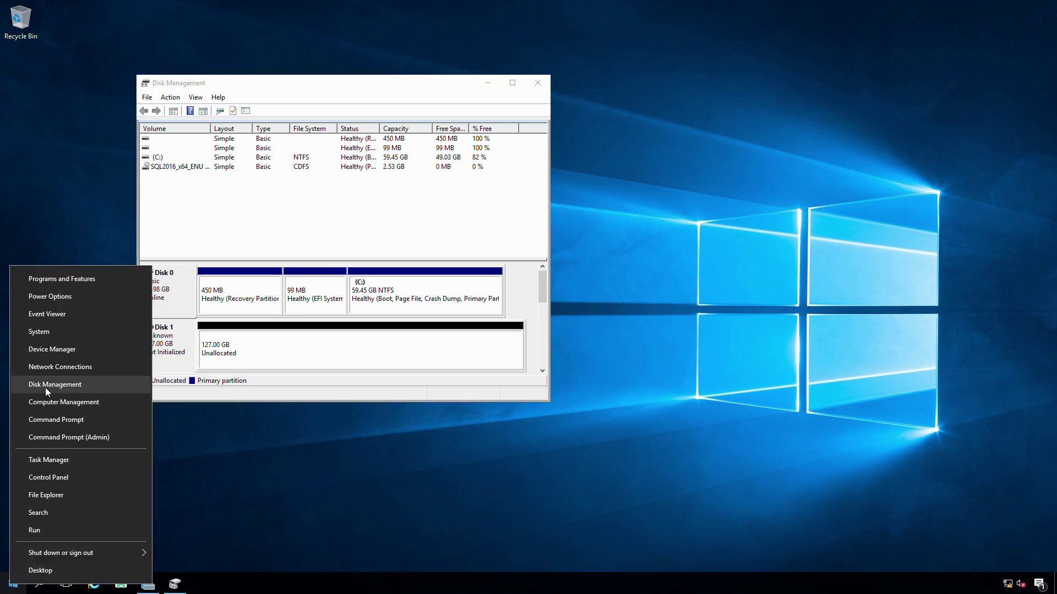
click(186, 446)
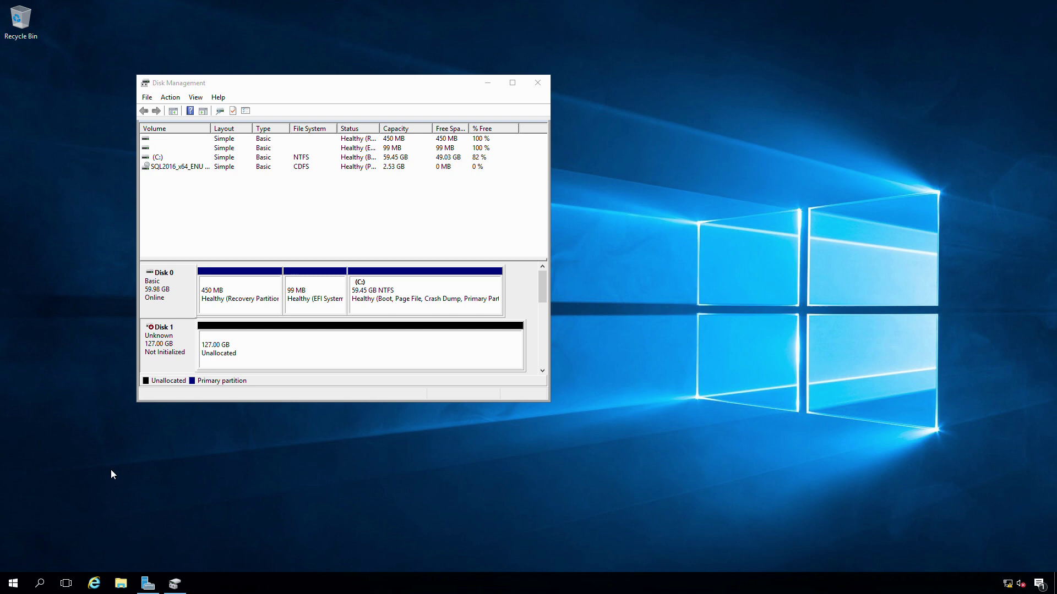
click(34, 585)
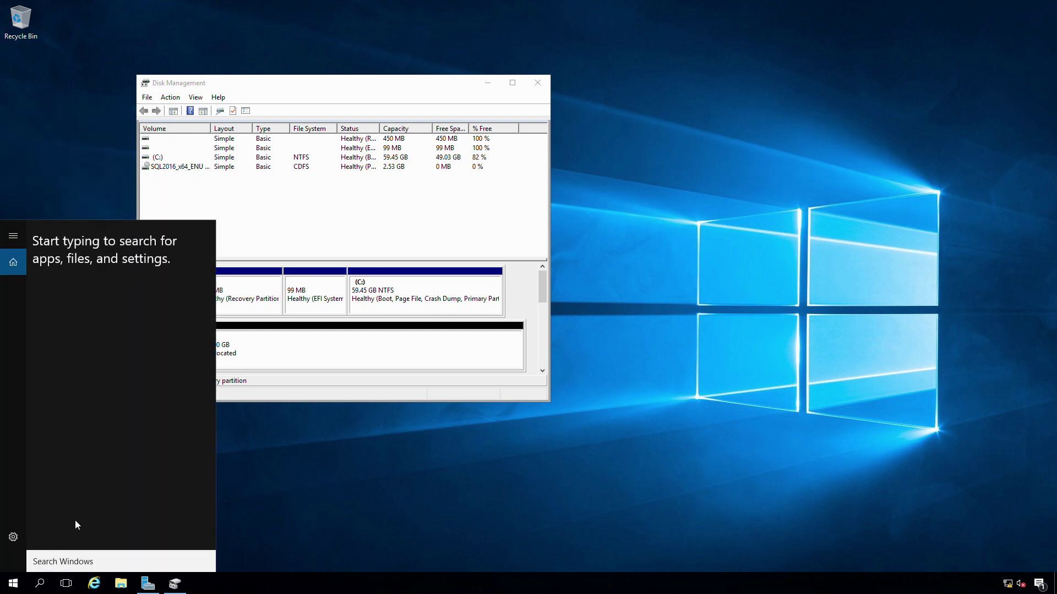
text(d)
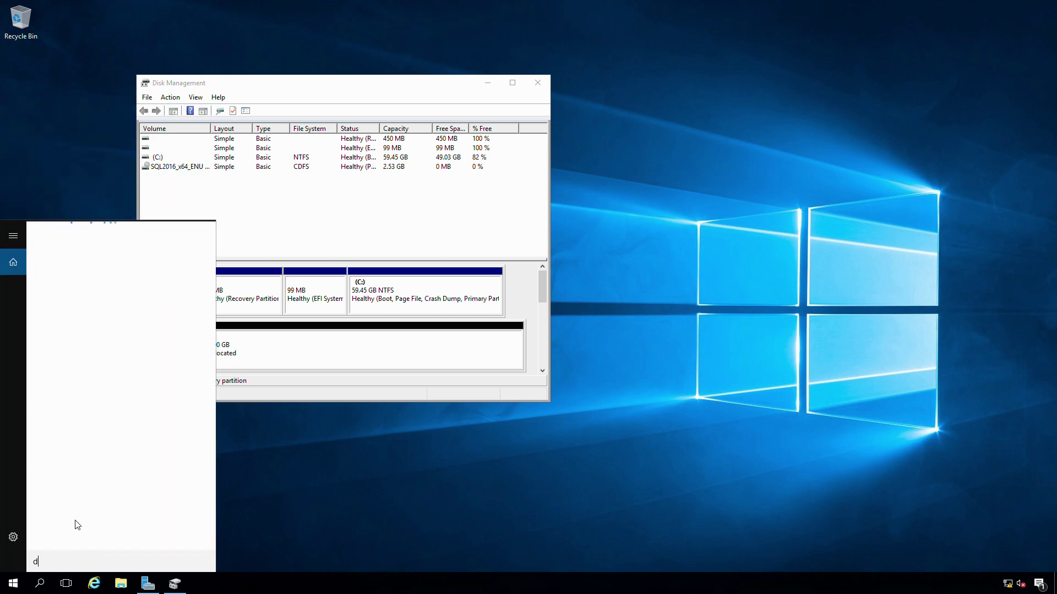
text(isk)
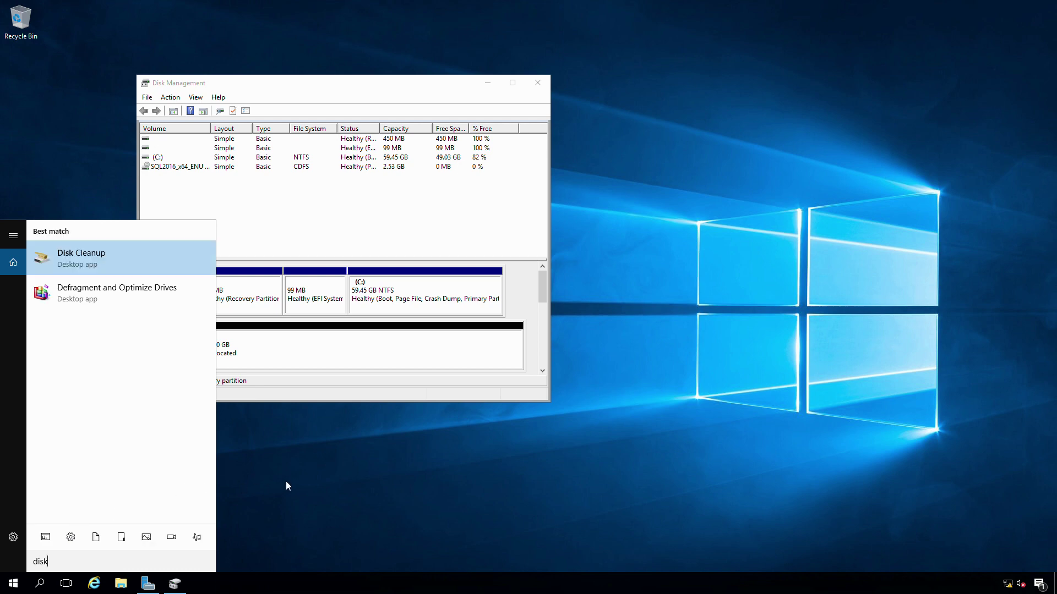
click(285, 482)
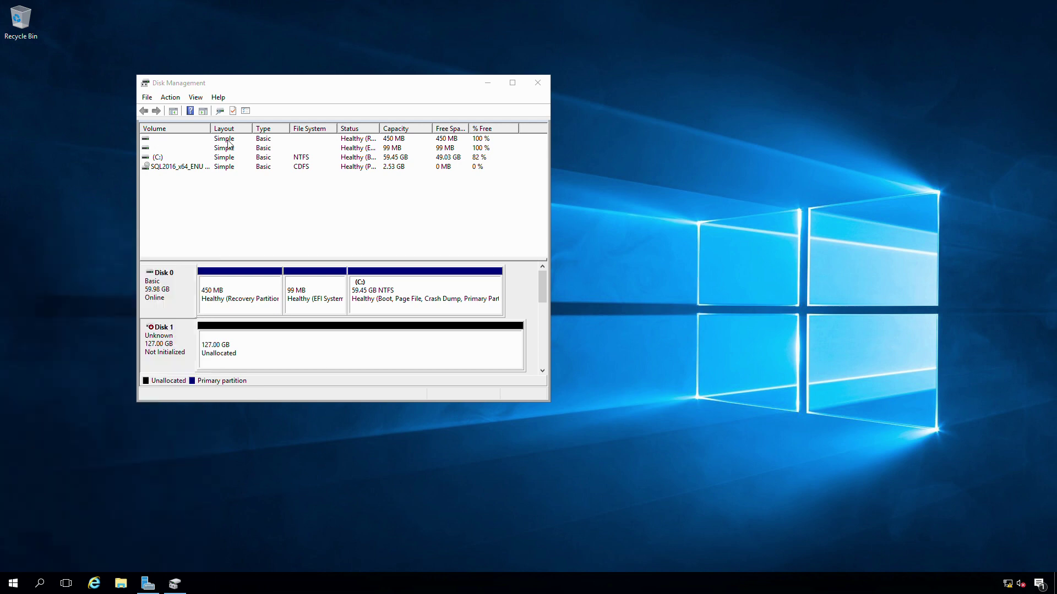
Enlarge the Disk Management window and initialize Disk 1 with the GPT partition style
mouse_move(279, 82)
mouse_down()
mouse_move(254, 78)
mouse_move(284, 80)
mouse_up()
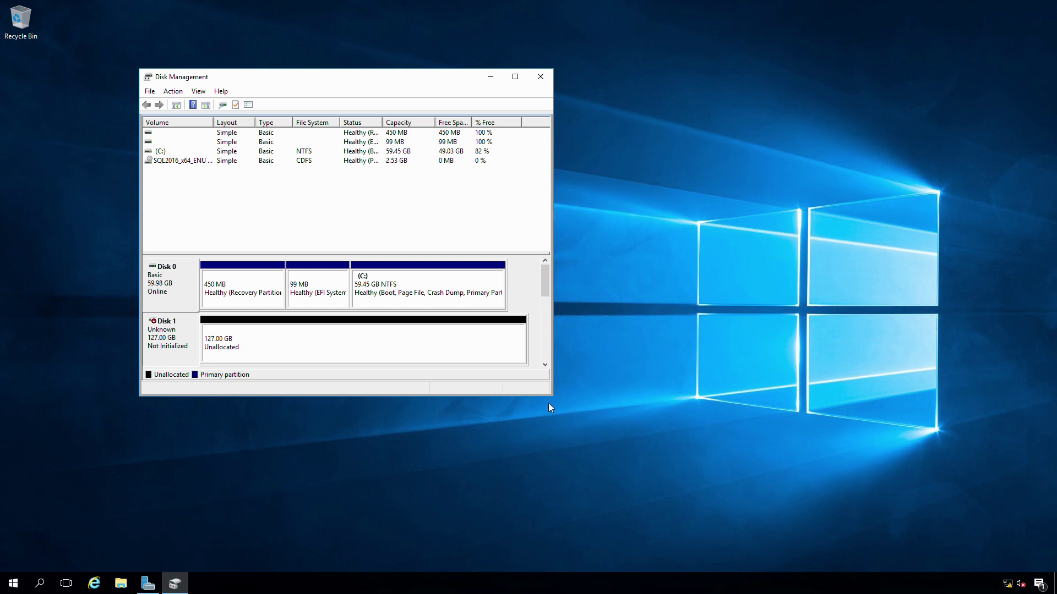
drag(551, 396, 881, 531)
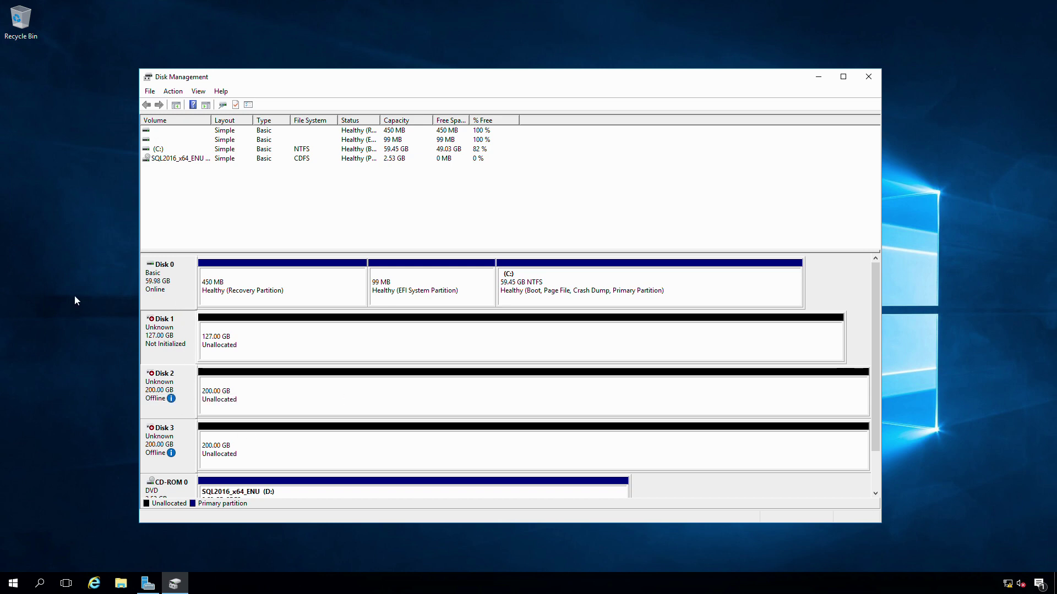
right_click(168, 333)
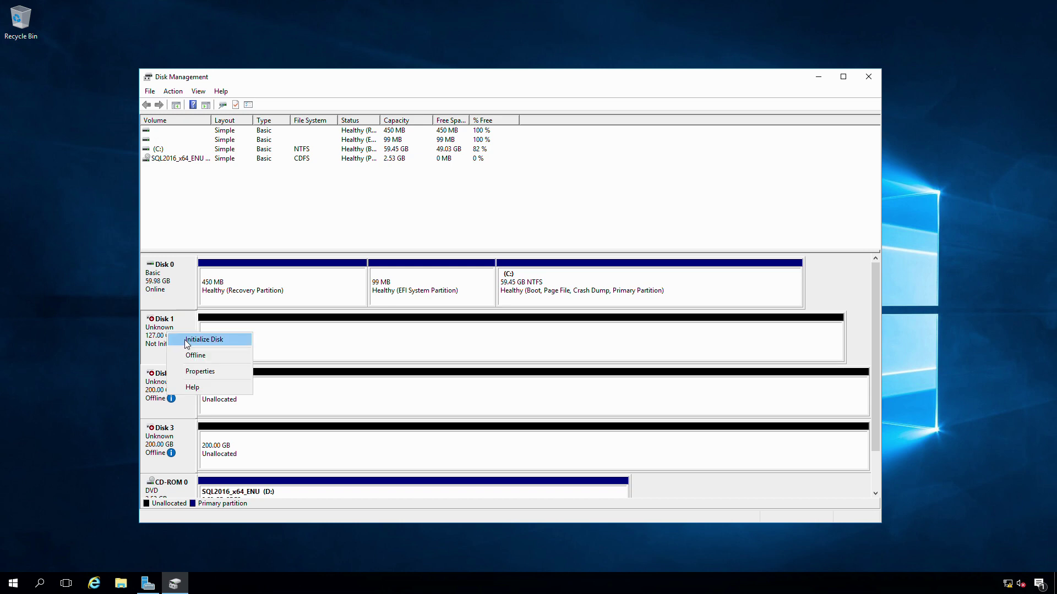
click(185, 341)
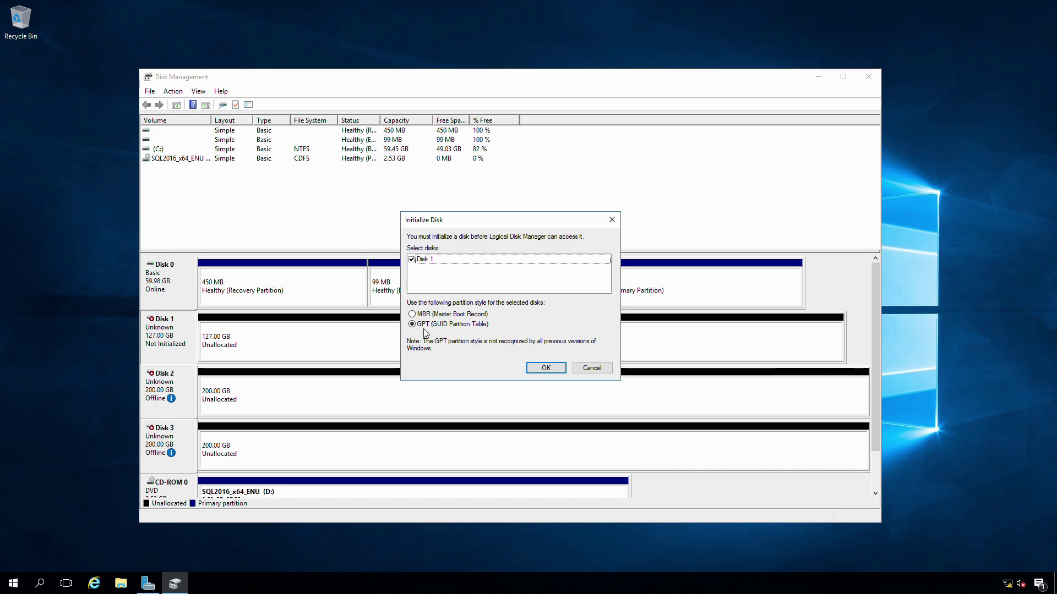
click(546, 368)
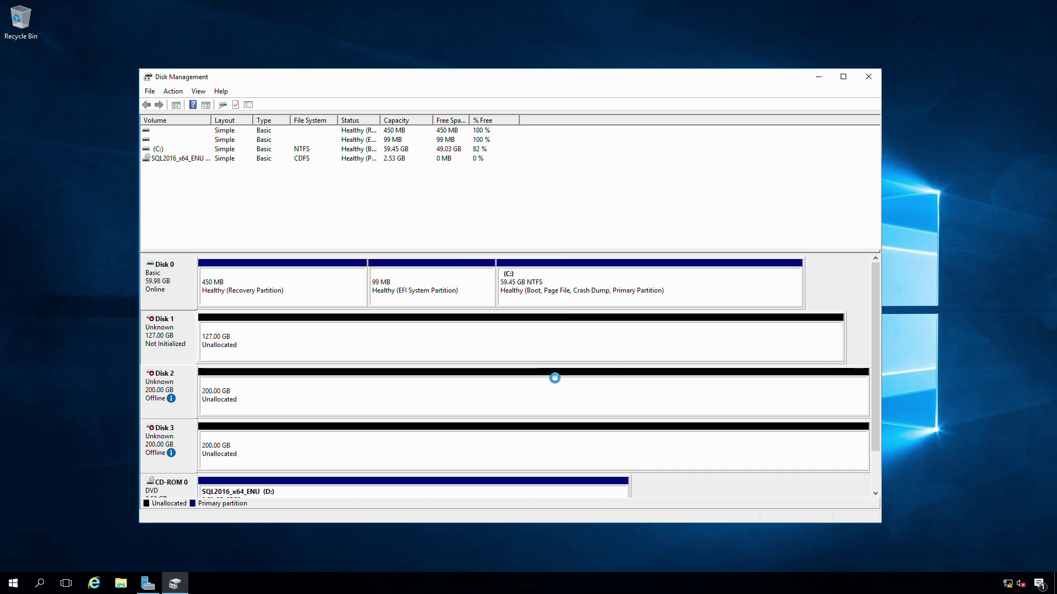
Start a new simple volume on Disk 1's unallocated space, using the full 129918 MB and drive letter E
right_click(217, 327)
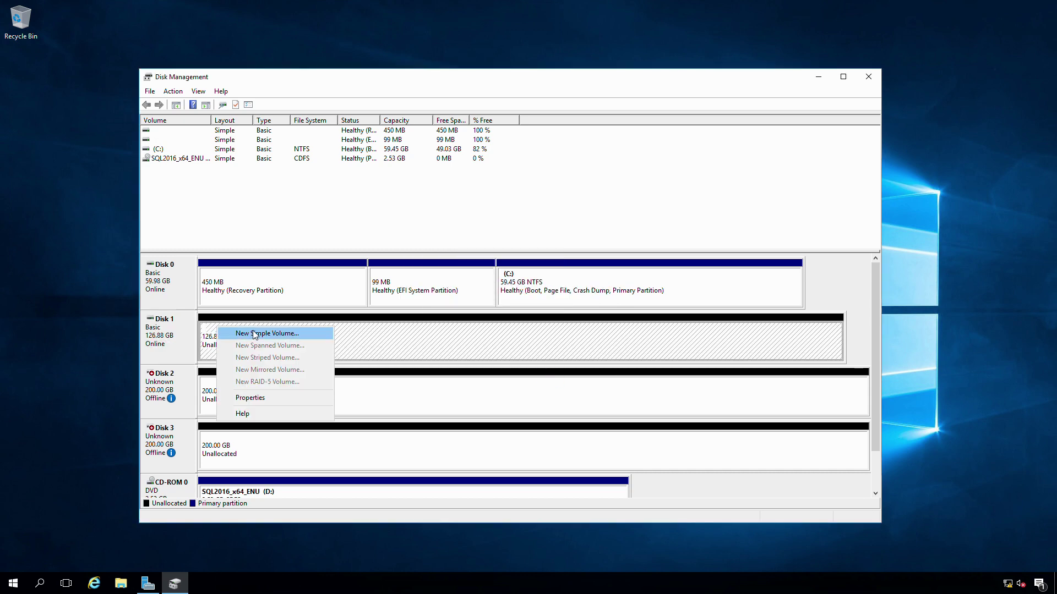
click(256, 334)
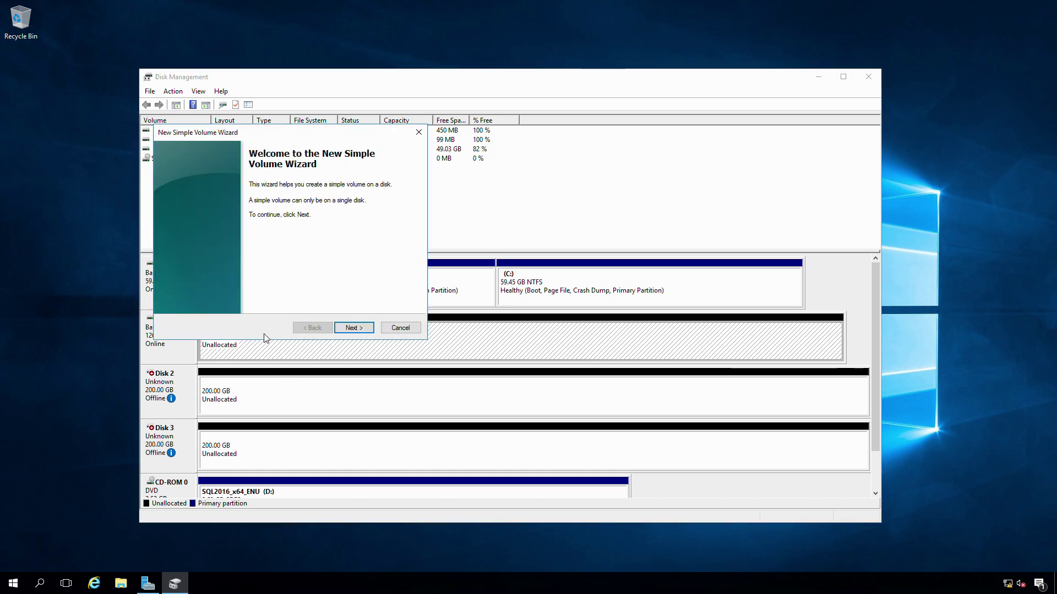
click(352, 328)
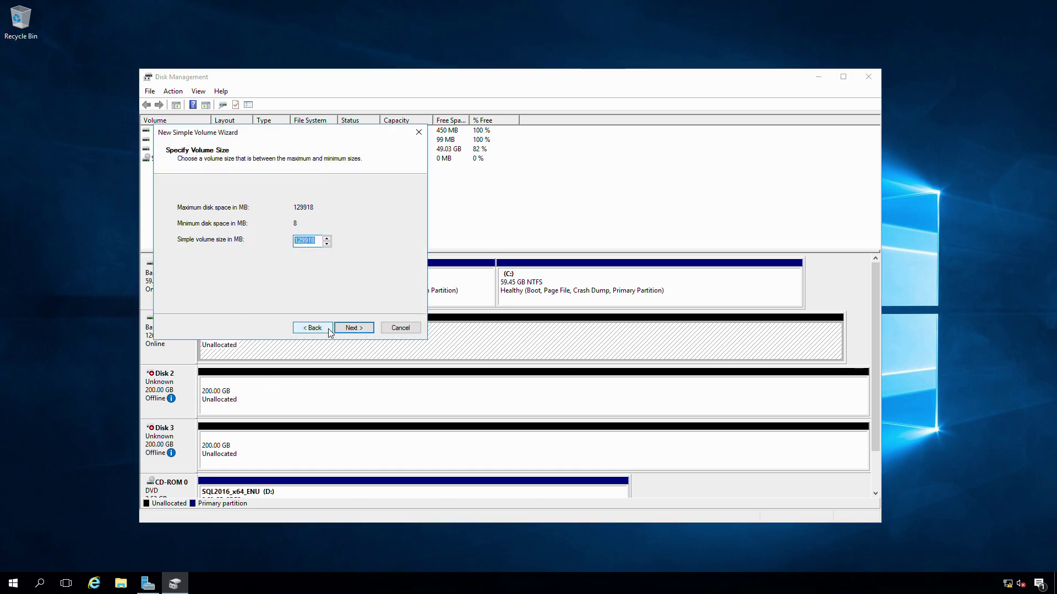
click(348, 330)
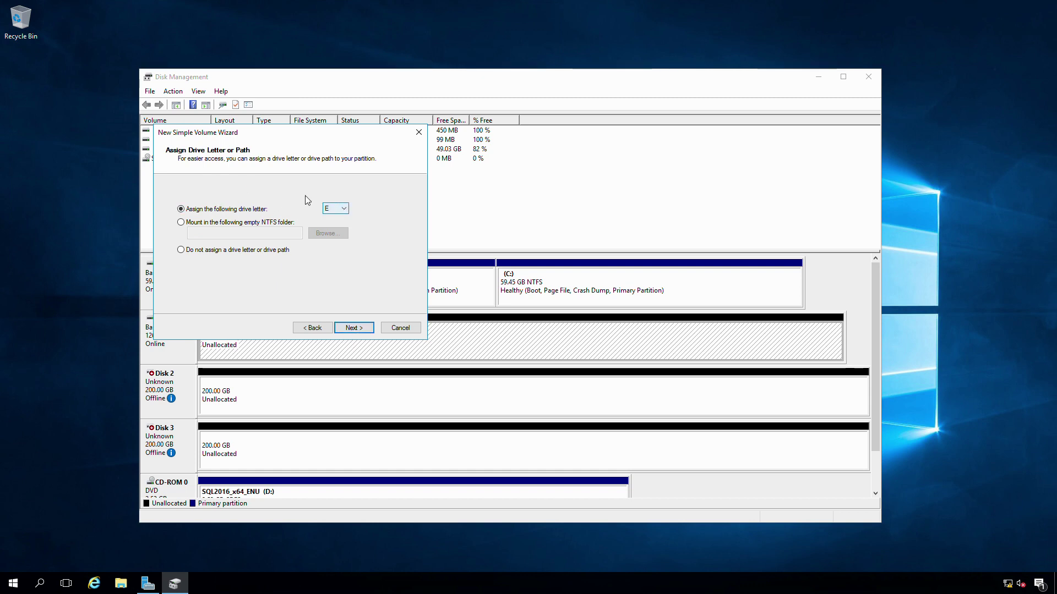
click(347, 328)
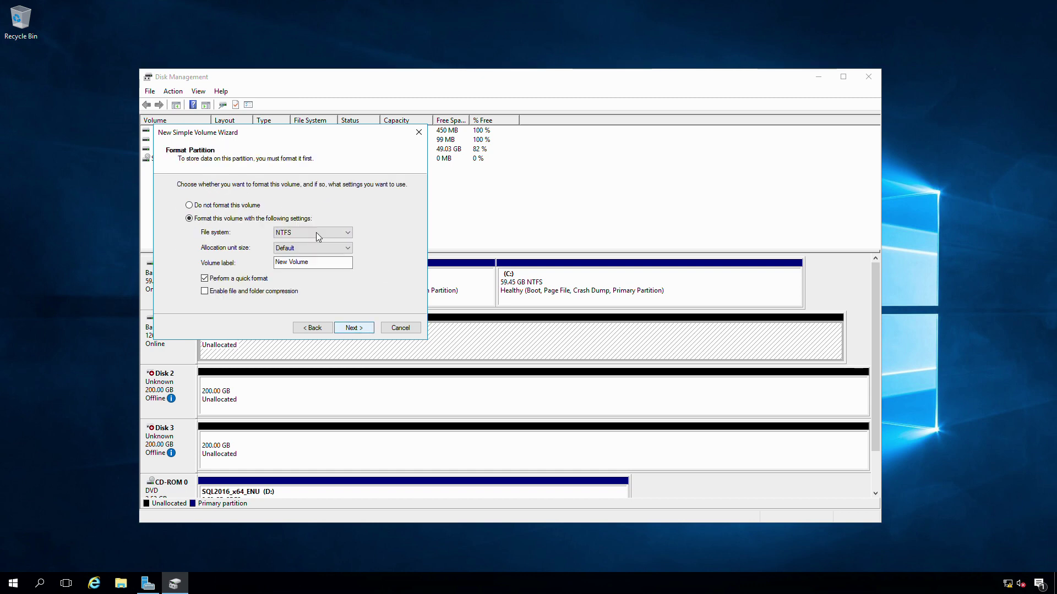
Label the volume Apps, set NTFS formatting with a 64K allocation unit size and quick format, and create it
drag(301, 263, 270, 273)
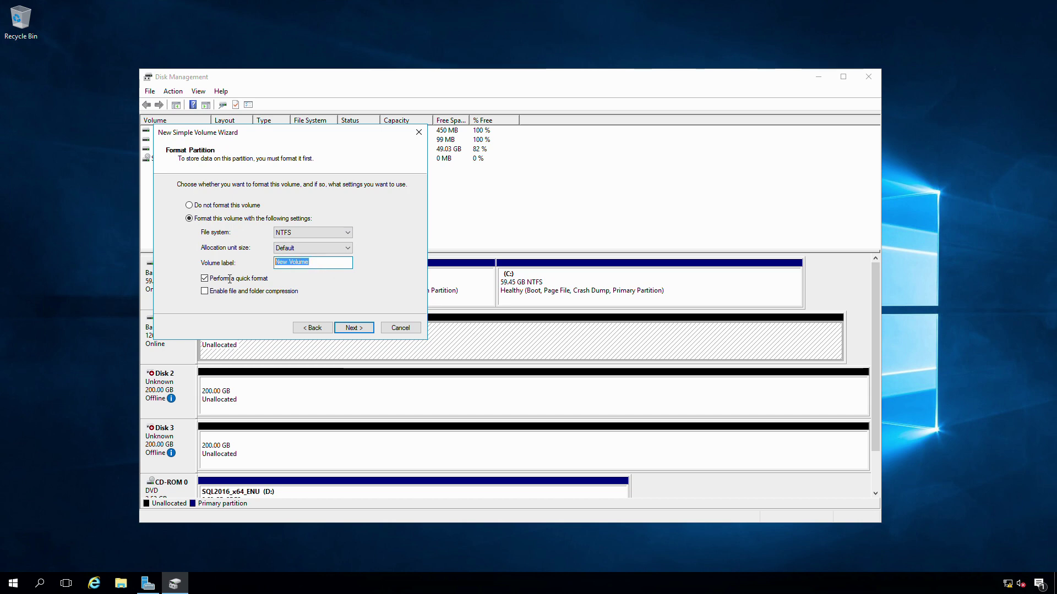
text(Ap)
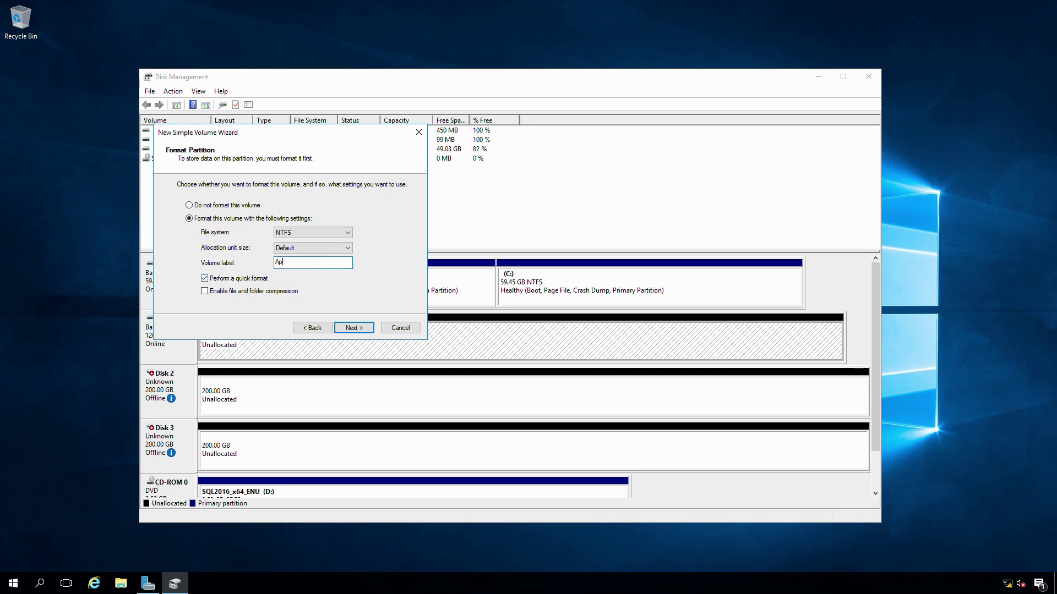
text(ps)
click(283, 249)
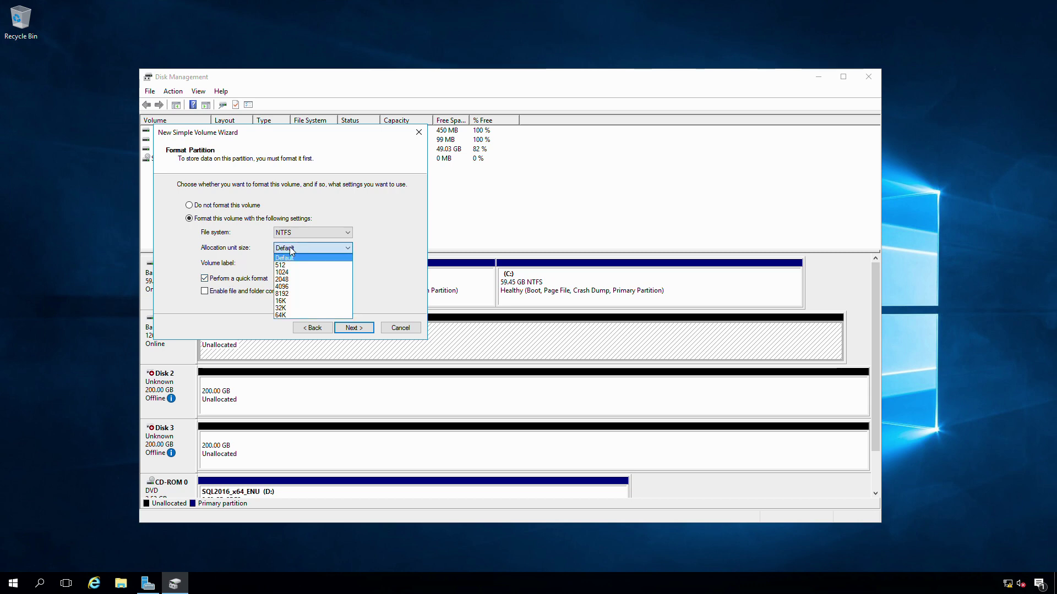
click(279, 316)
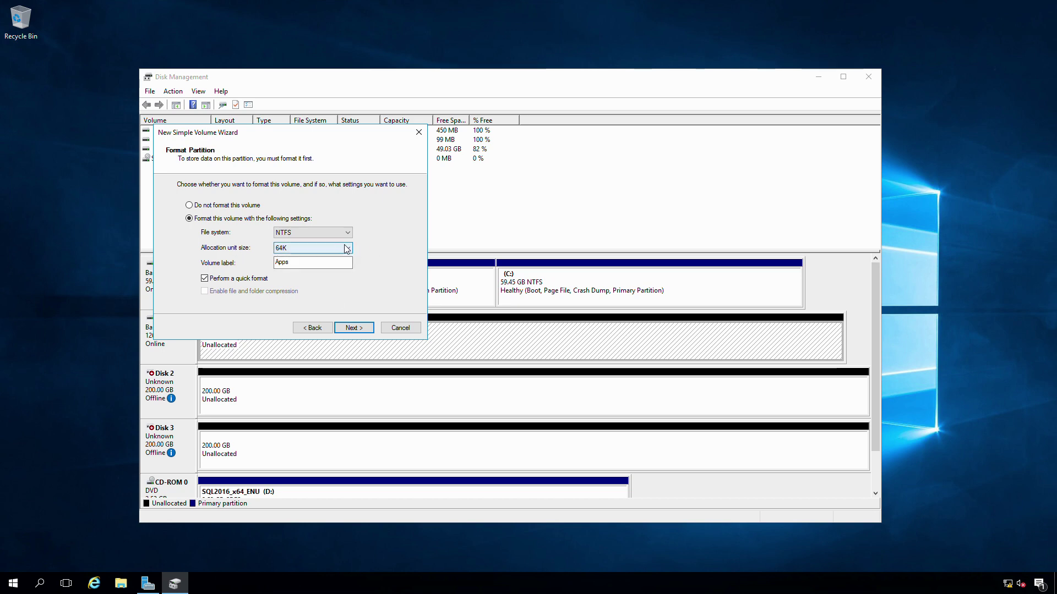
click(358, 329)
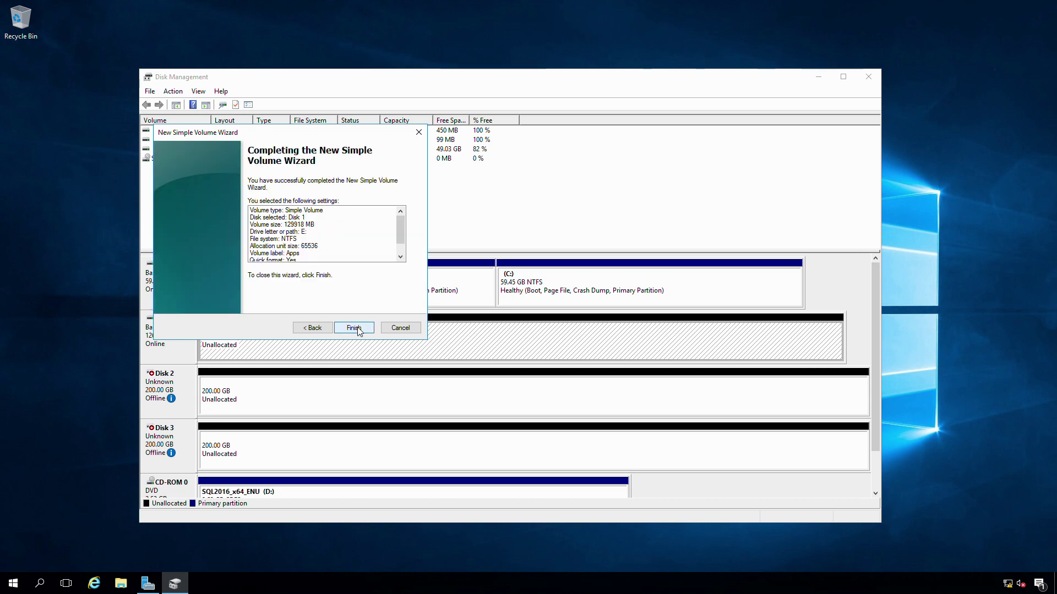
click(352, 328)
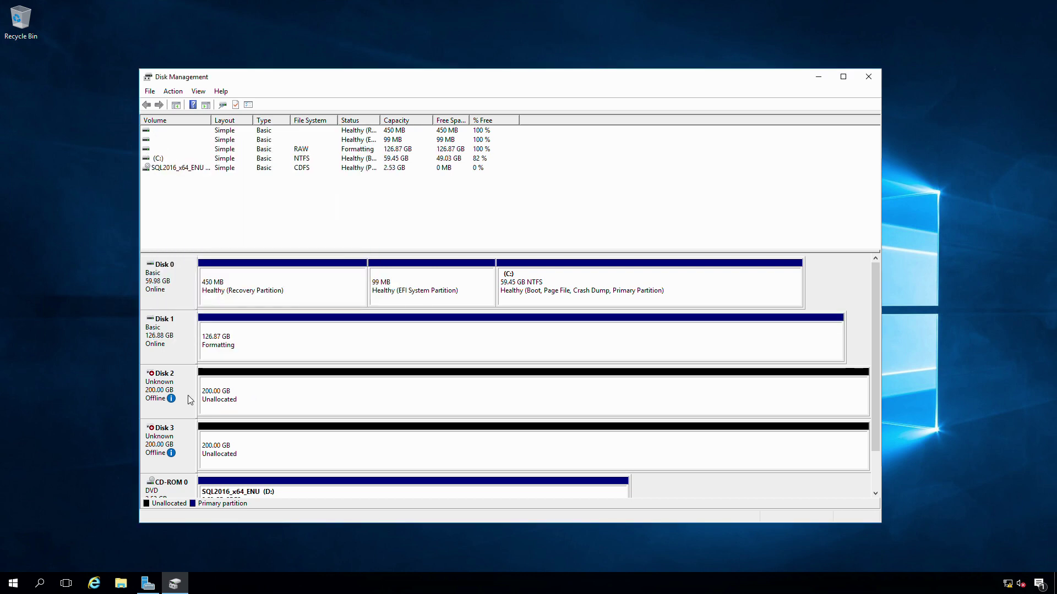
Bring Disk 2 online and initialize it with the GPT partition style
right_click(169, 375)
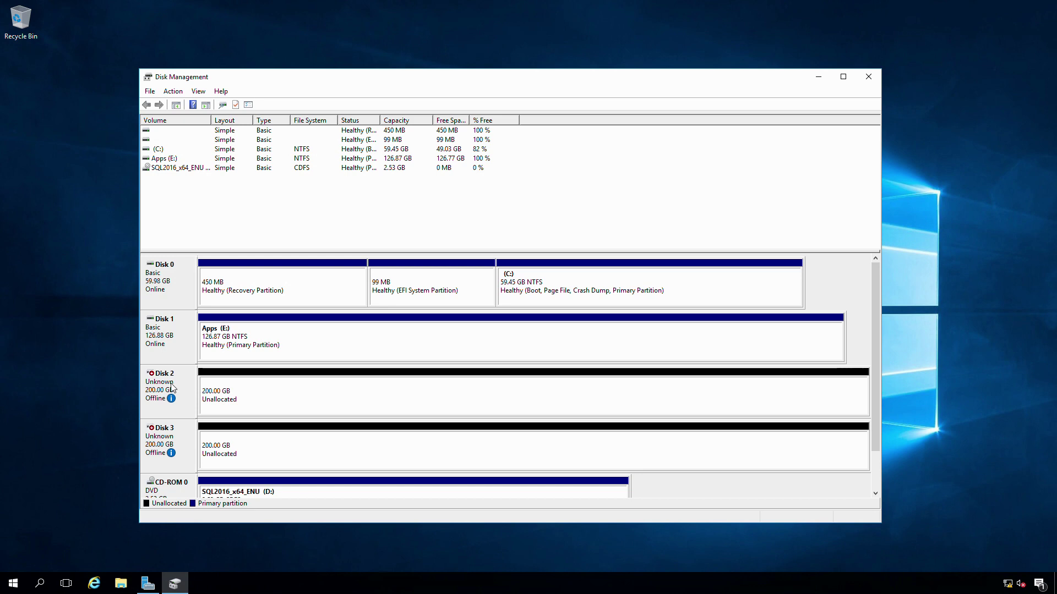
right_click(169, 384)
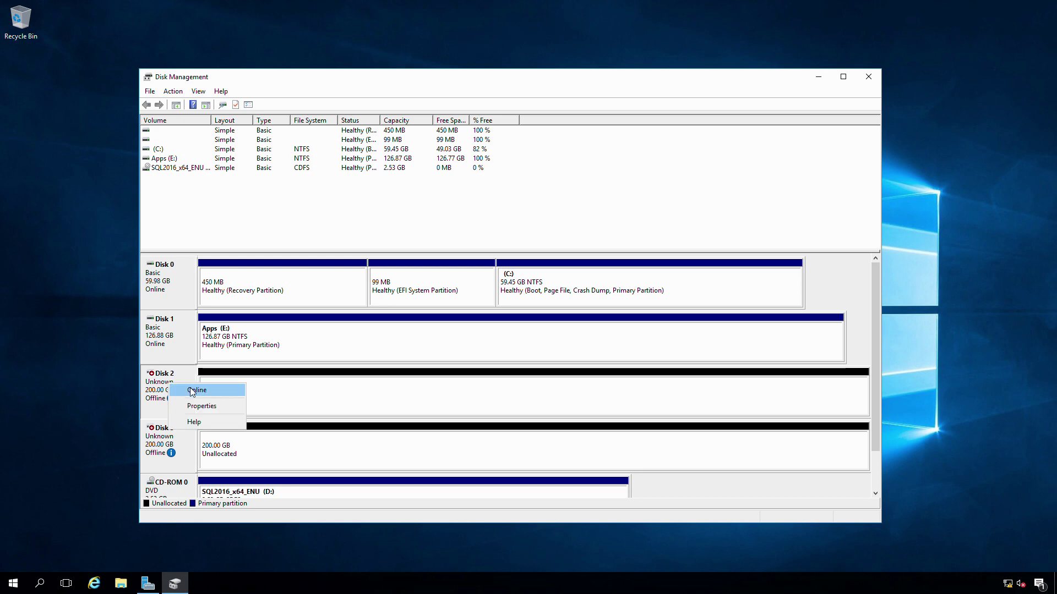
click(192, 391)
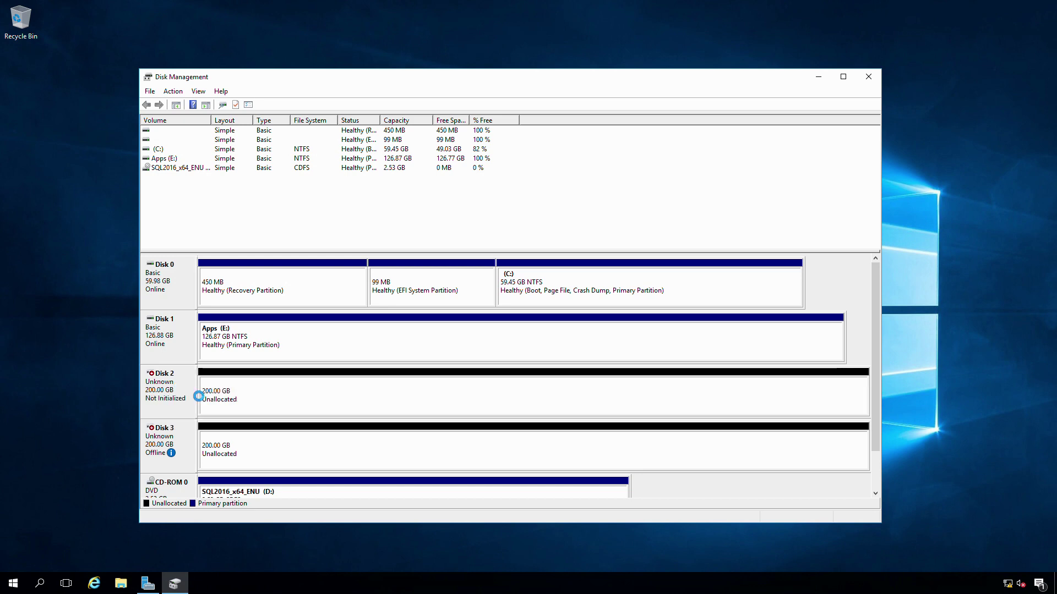
right_click(157, 387)
click(177, 394)
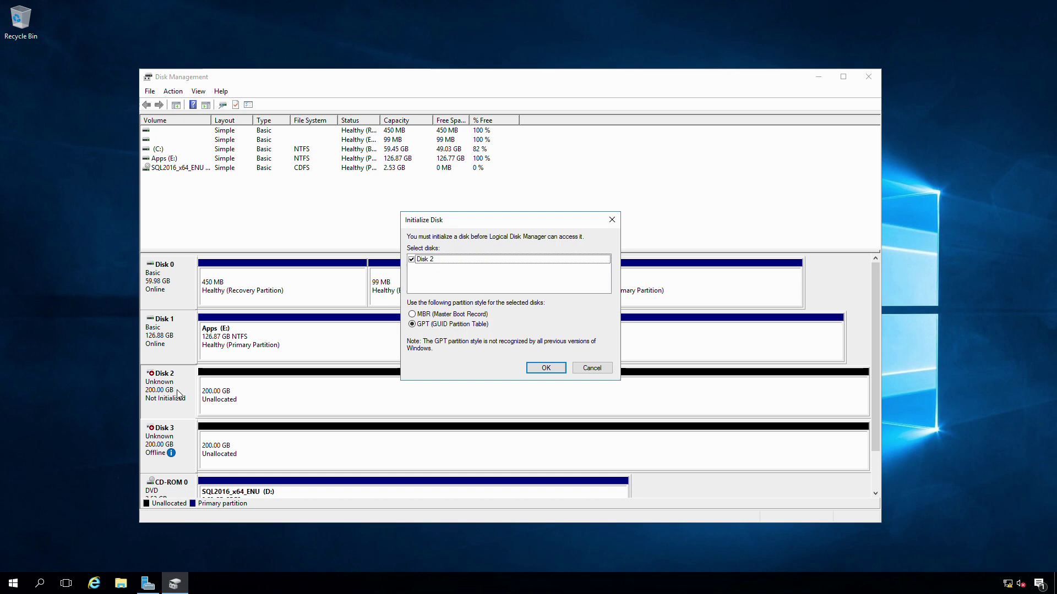
click(542, 368)
Start a new simple volume on Disk 2's unallocated space, keeping the default maximum size and drive letter F
right_click(227, 391)
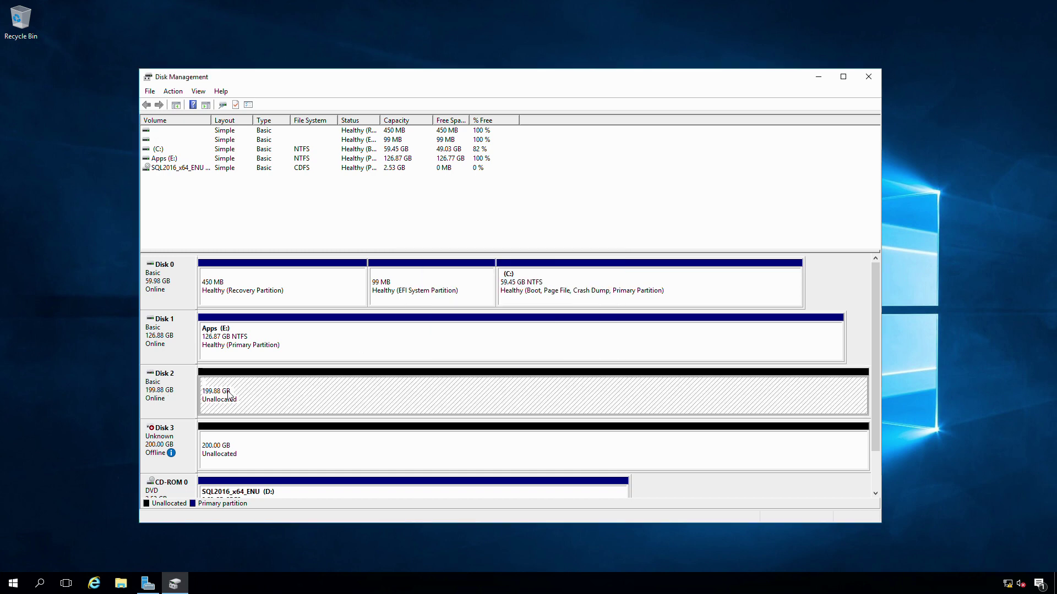
click(252, 398)
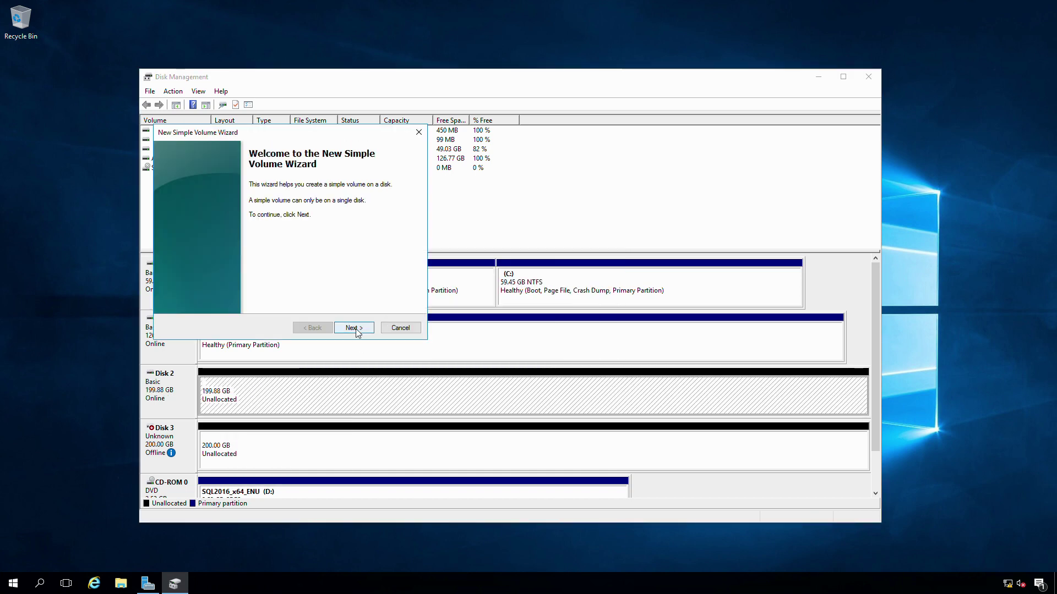
click(356, 328)
click(355, 328)
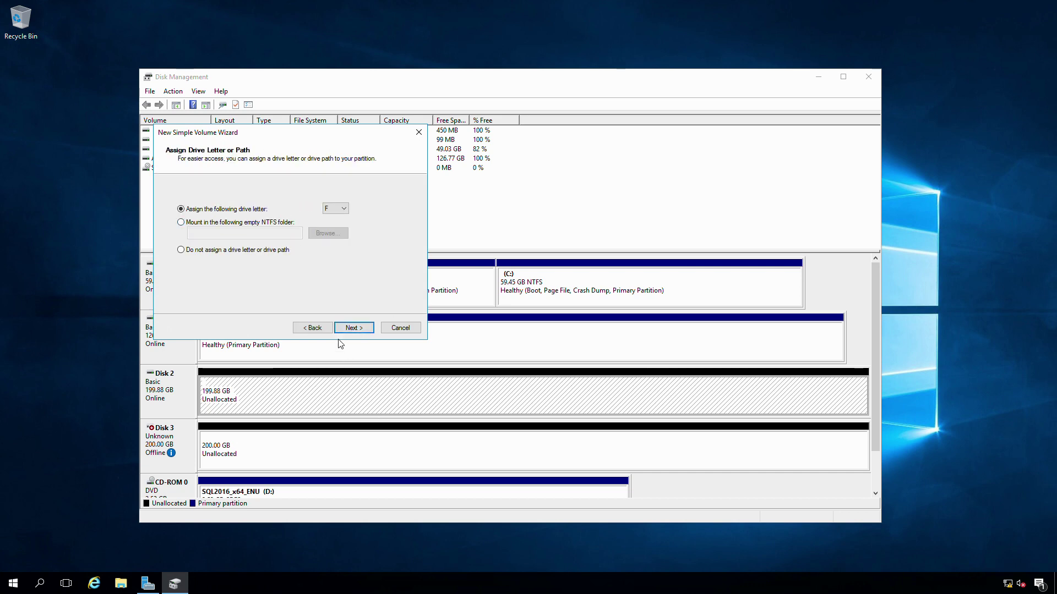
click(348, 329)
Set the volume's NTFS allocation unit size to 64K, label it DATA, and create it with a quick format
click(285, 247)
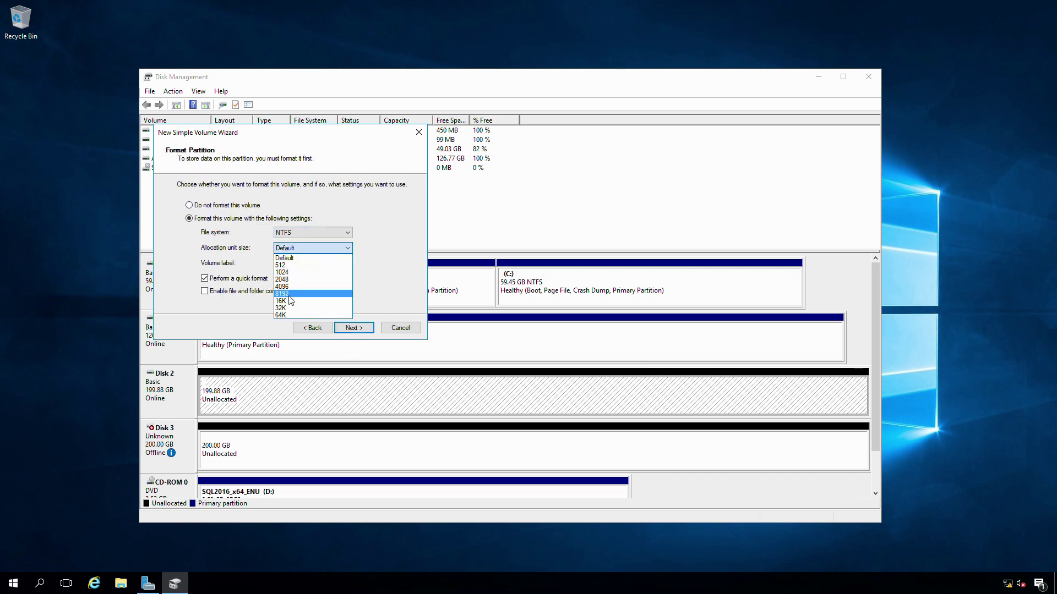
click(285, 315)
key(Tab)
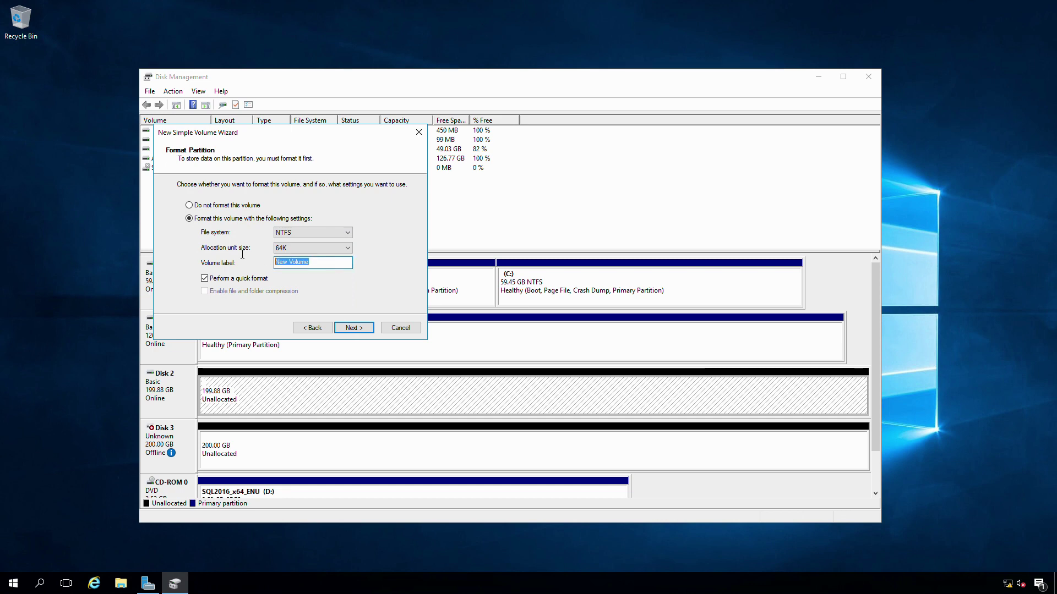
text(DATA)
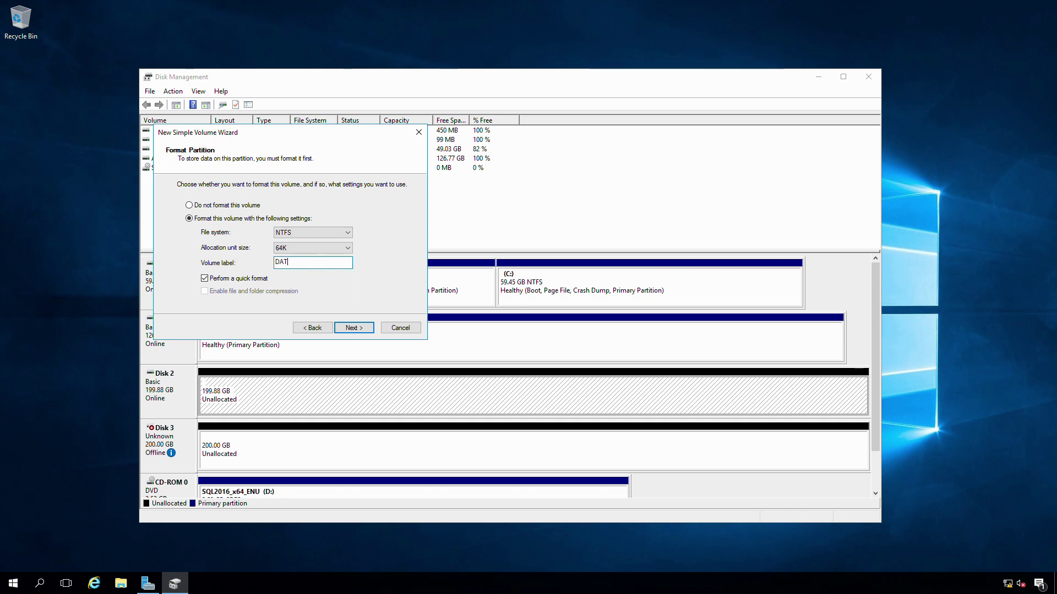
click(353, 328)
click(352, 329)
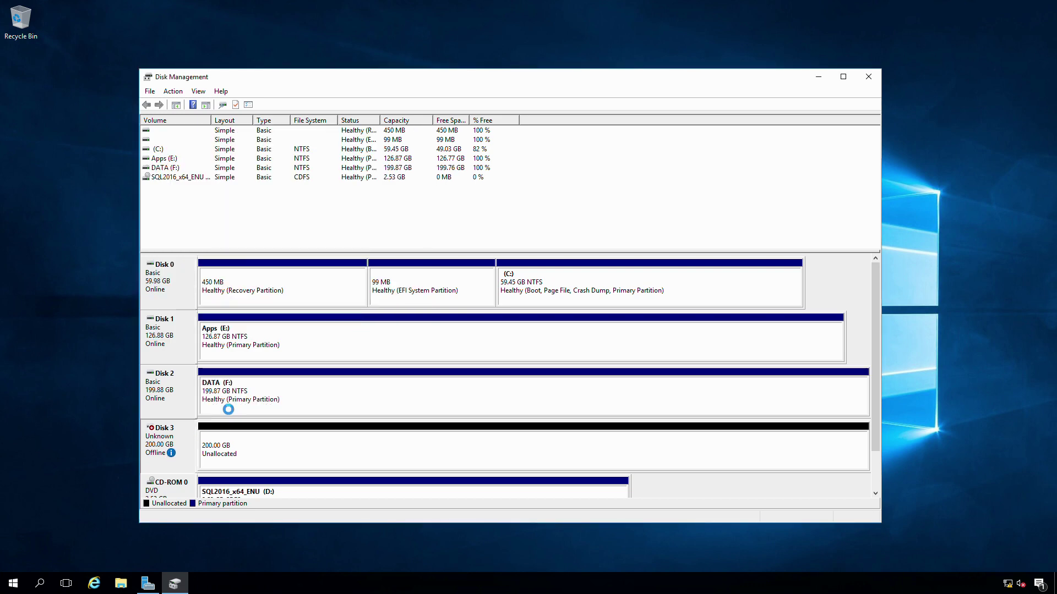
Bring Disk 3 online and initialize it with the GPT partition style
right_click(166, 443)
click(190, 445)
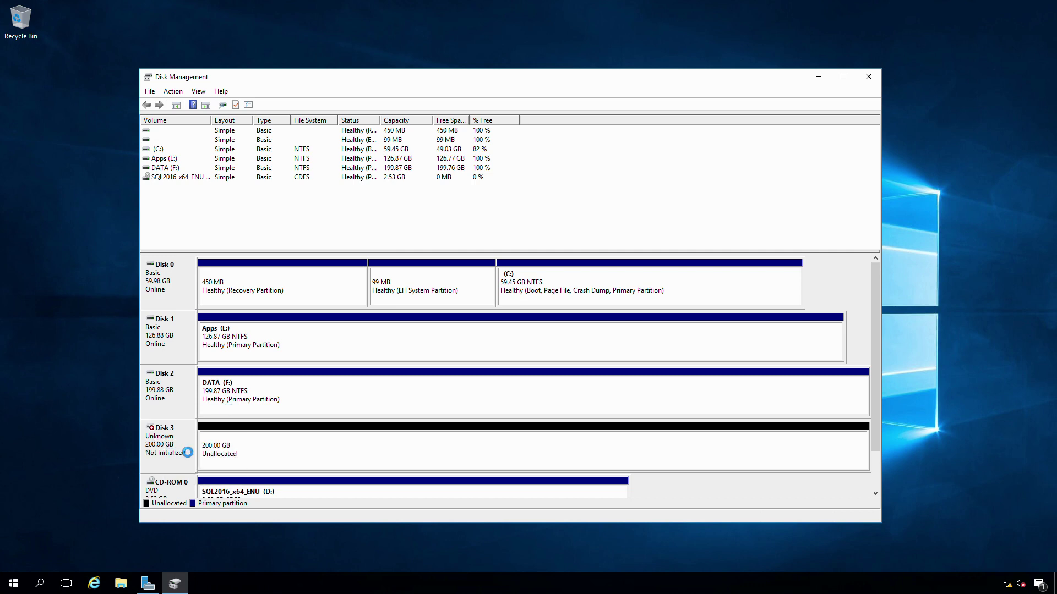
right_click(172, 440)
click(194, 444)
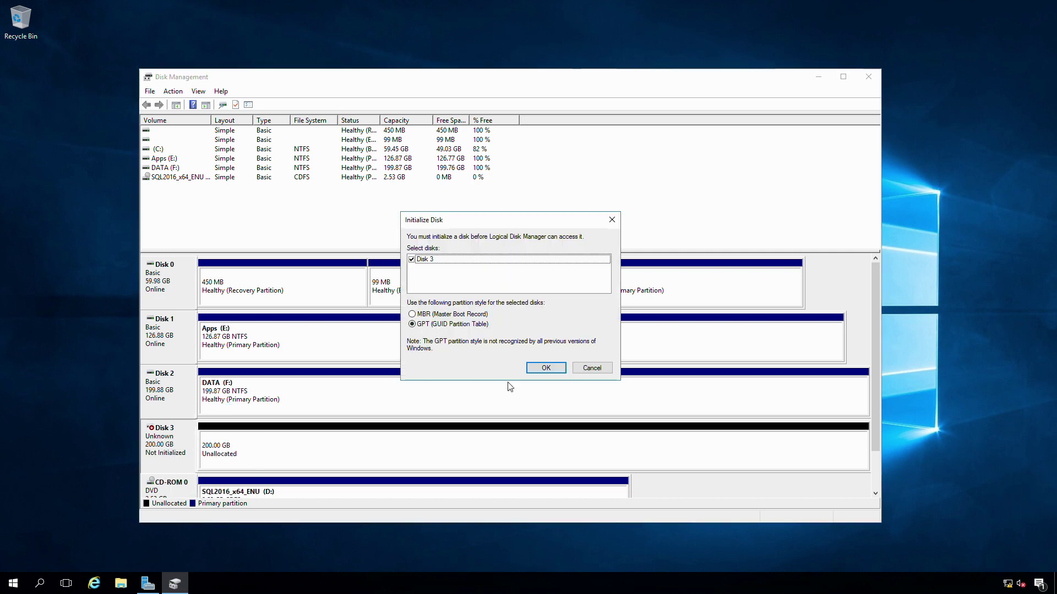
click(545, 369)
Start a new simple volume on Disk 3's unallocated space, keeping the default maximum size and drive letter G
right_click(226, 447)
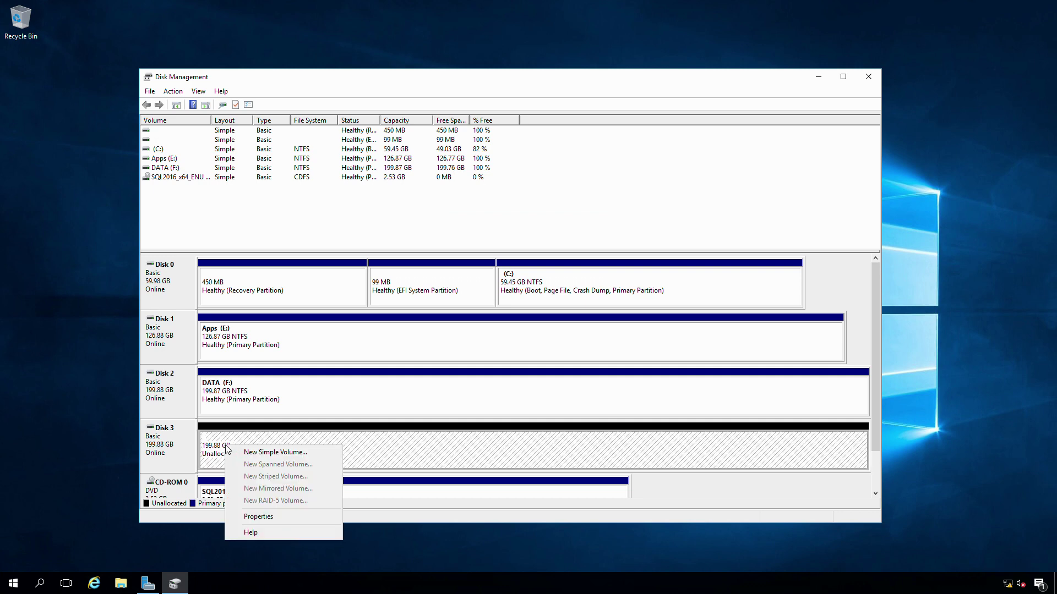
click(253, 449)
click(354, 328)
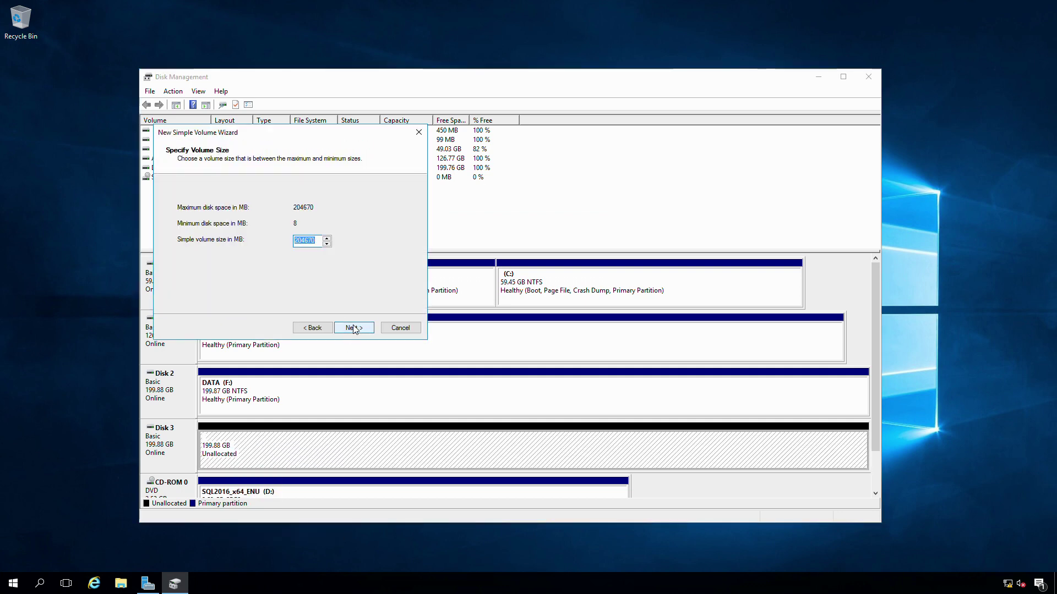
click(355, 328)
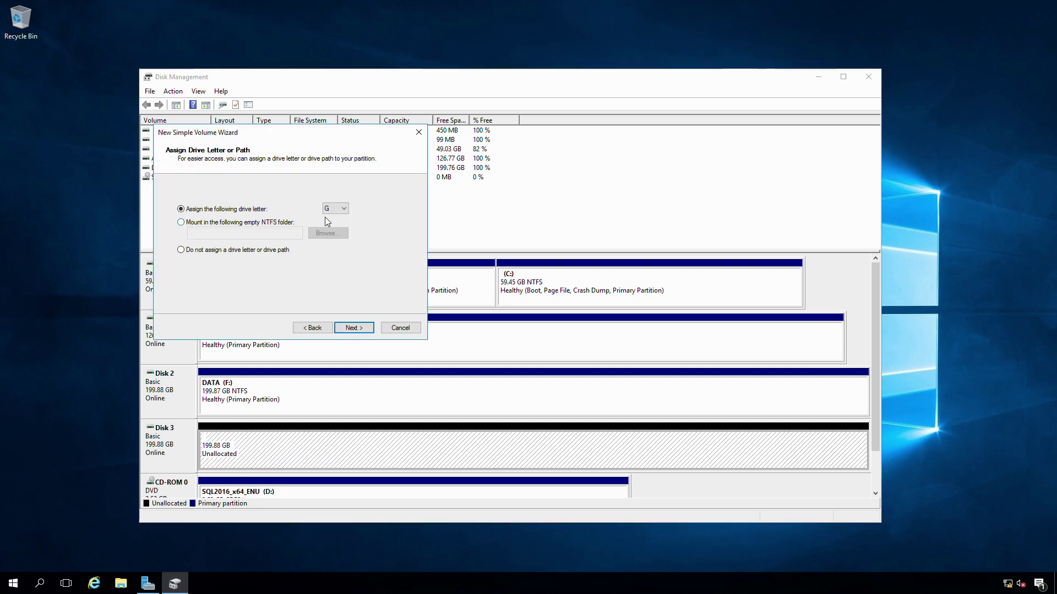
click(352, 328)
Set the Disk 3 volume's NTFS allocation unit size to 64K, label it LOG, and create it with a quick format
click(278, 247)
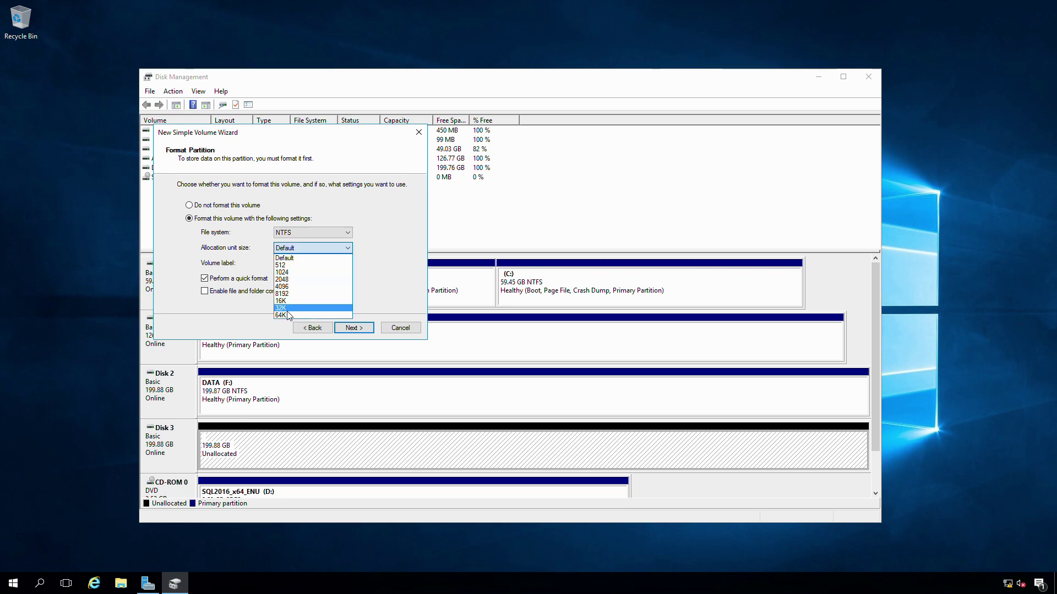
click(283, 313)
click(329, 264)
drag(329, 264, 174, 257)
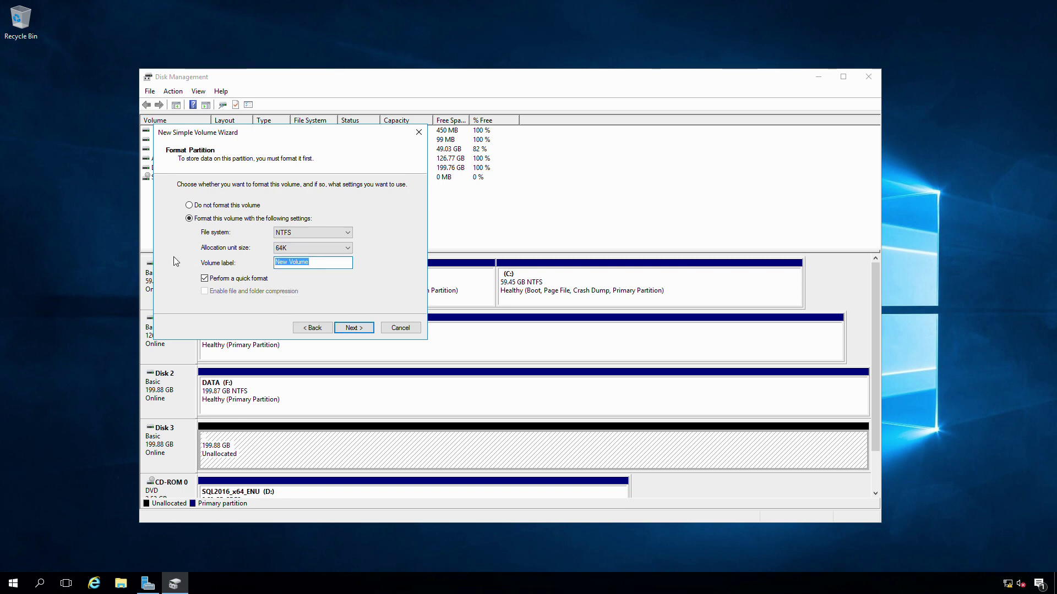
text(Logs)
key(BackSpace)
key(BackSpace)
key(BackSpace)
key(BackSpace)
text(LOG)
click(348, 329)
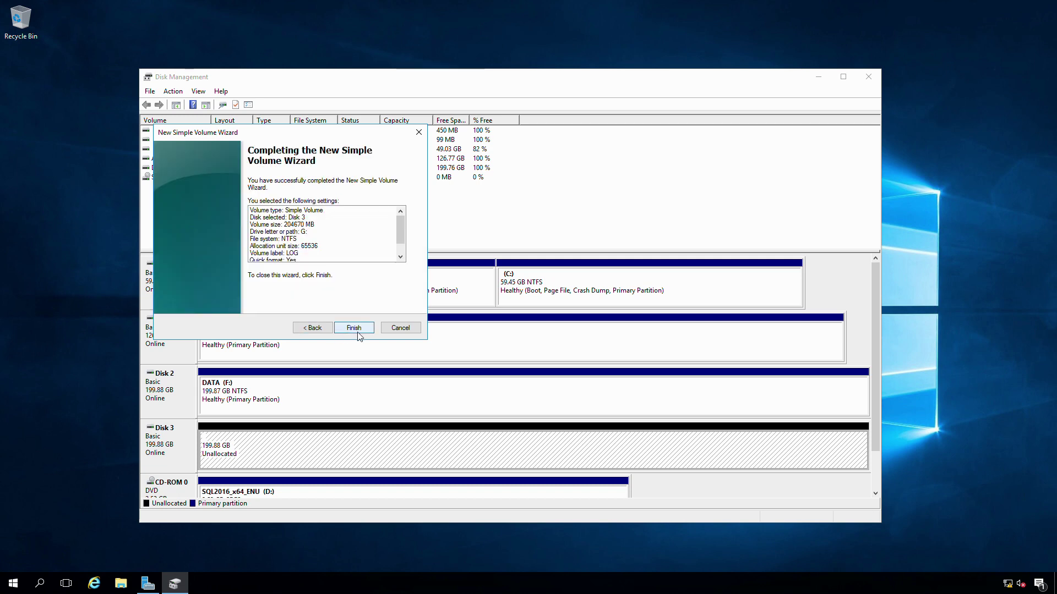
click(357, 331)
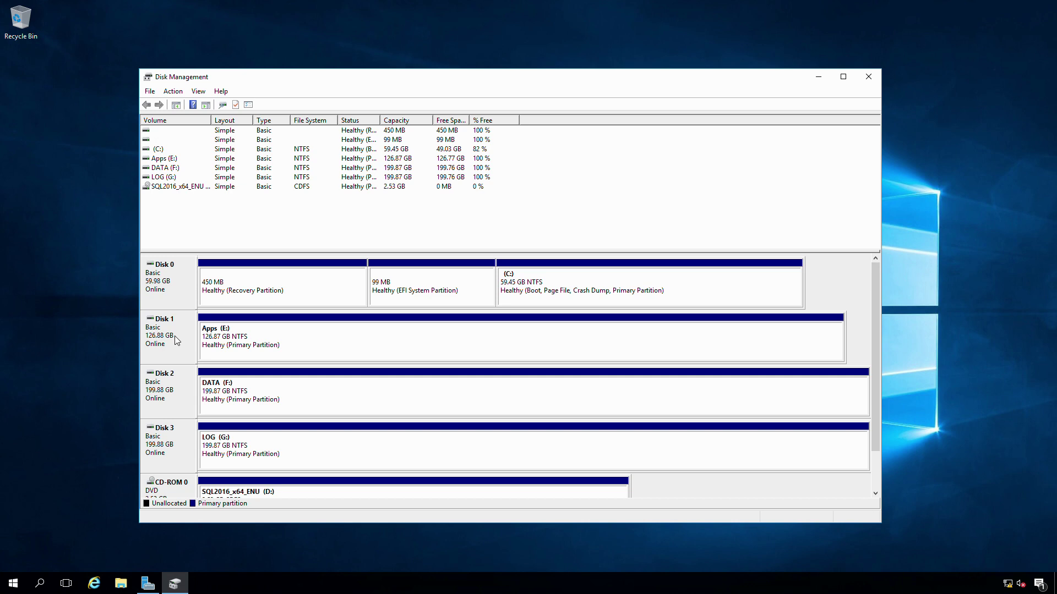
Switch to File Explorer and launch SQL Server 2016 setup from the SQL2016_x64_ENU DVD drive (D:)
click(818, 82)
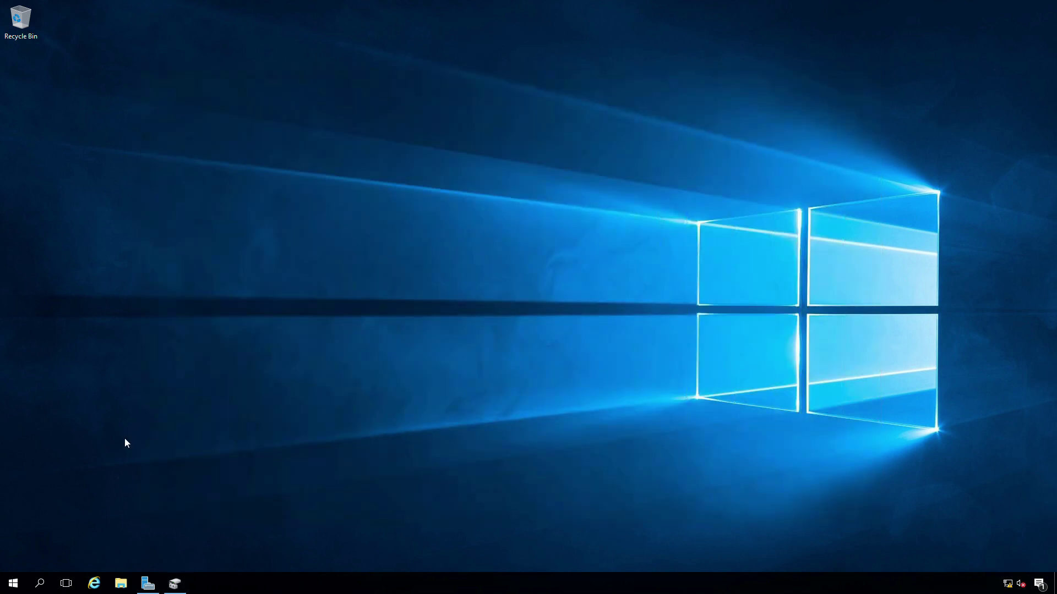
click(121, 589)
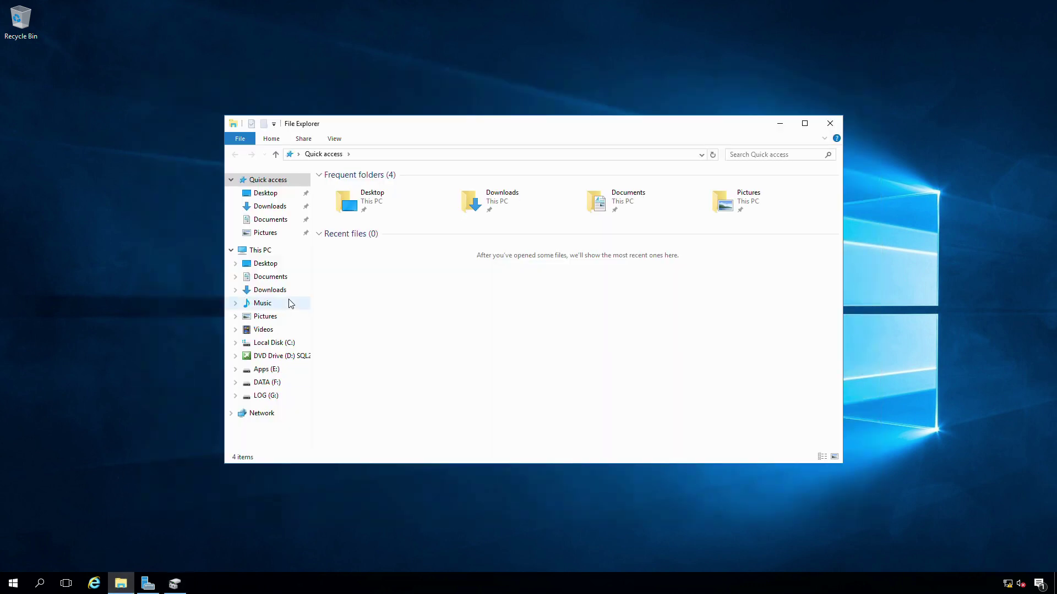
click(264, 250)
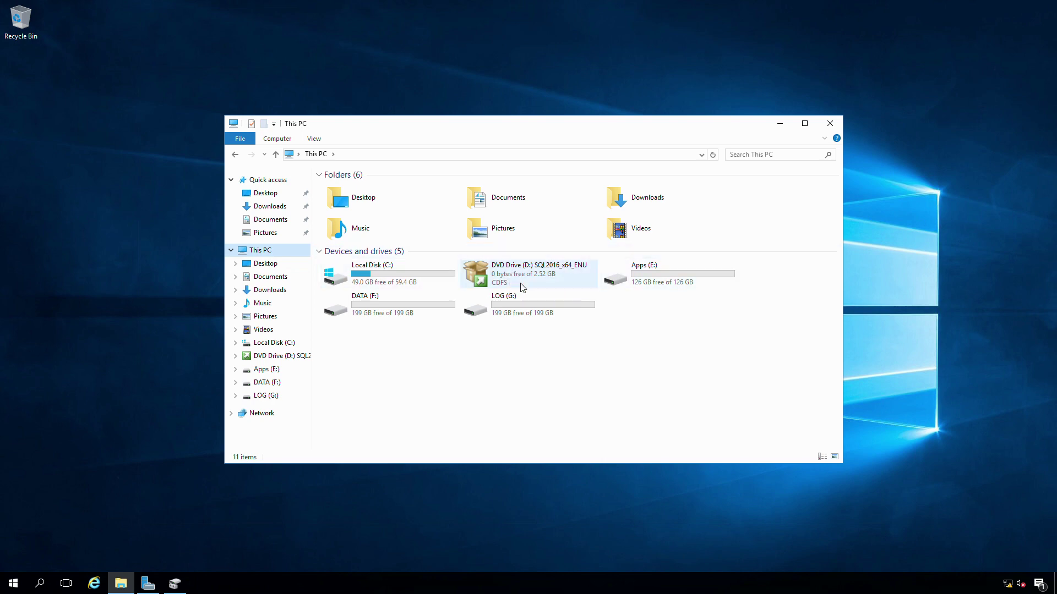
double_click(539, 274)
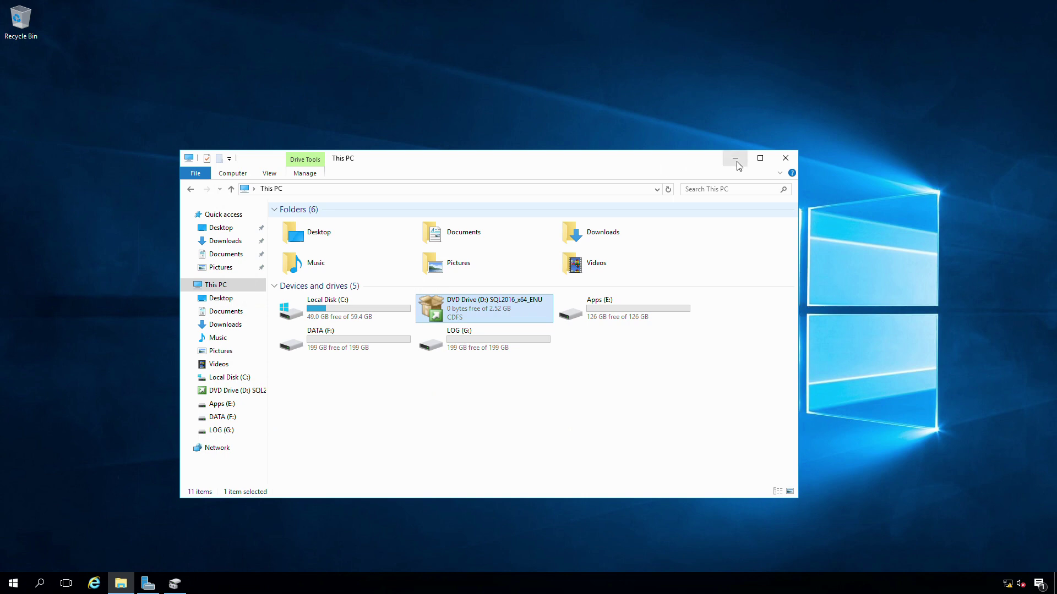
click(736, 160)
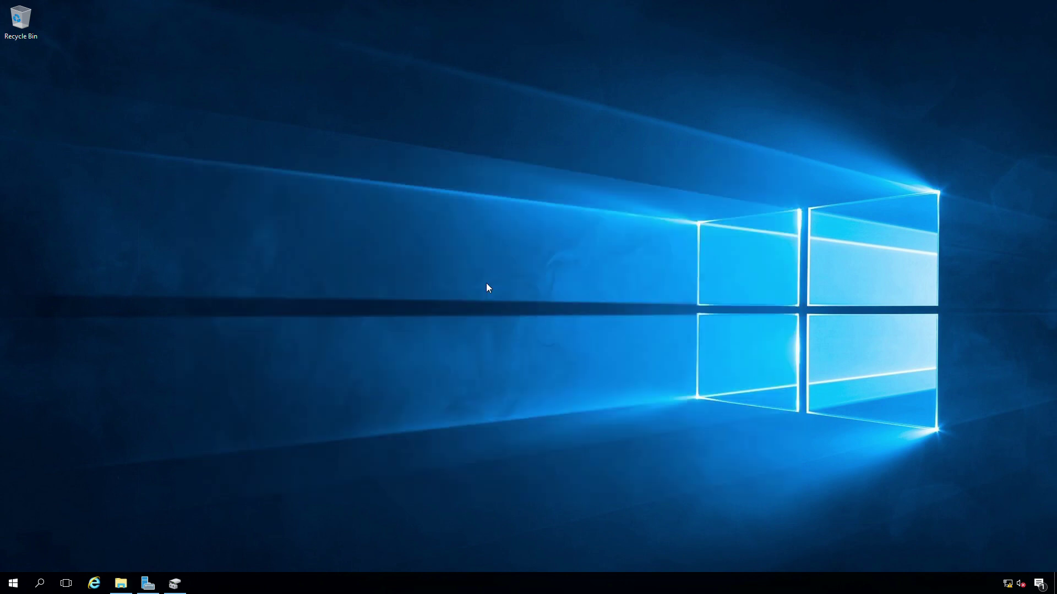
drag(146, 9, 414, 109)
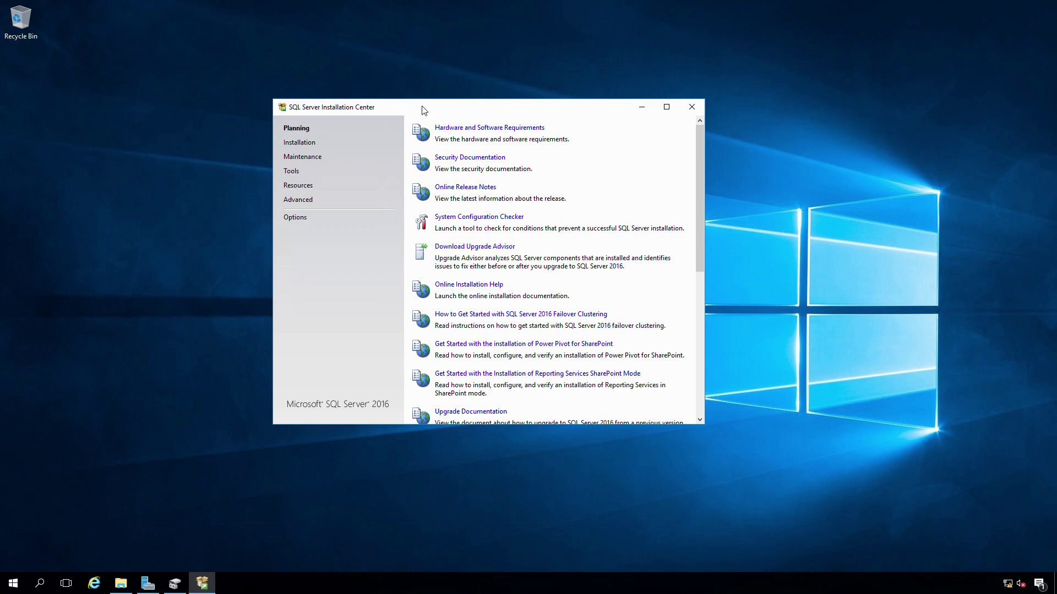
drag(422, 110, 379, 70)
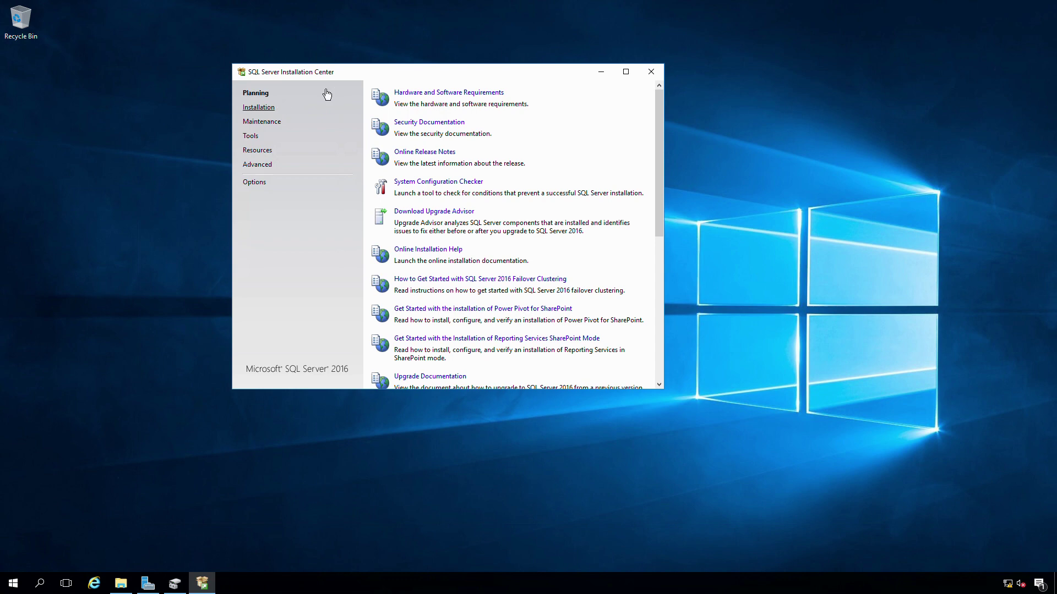
Start a new SQL Server stand-alone installation from the Installation Center
click(261, 112)
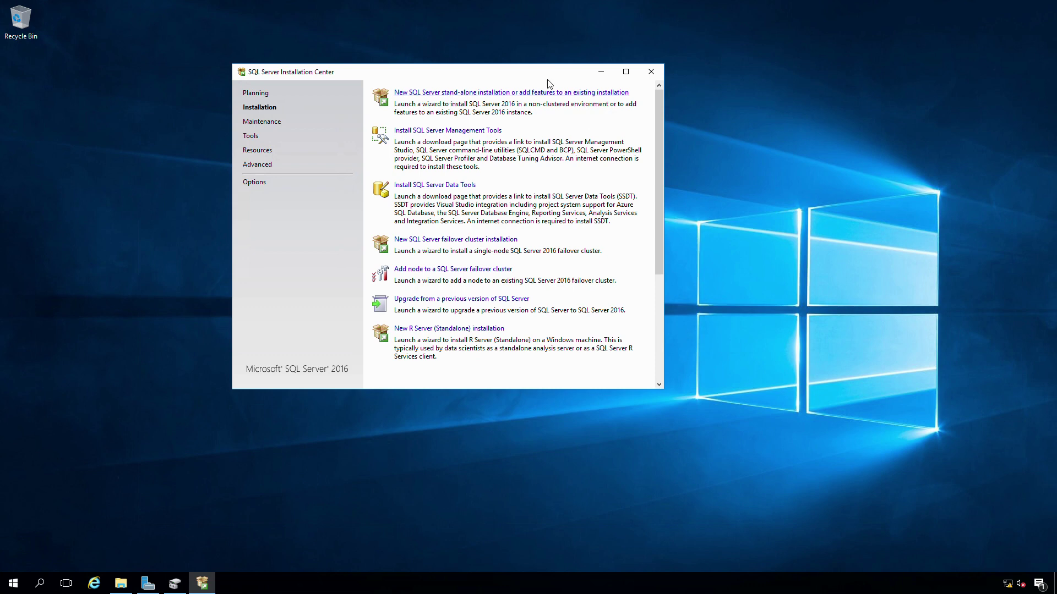
click(255, 94)
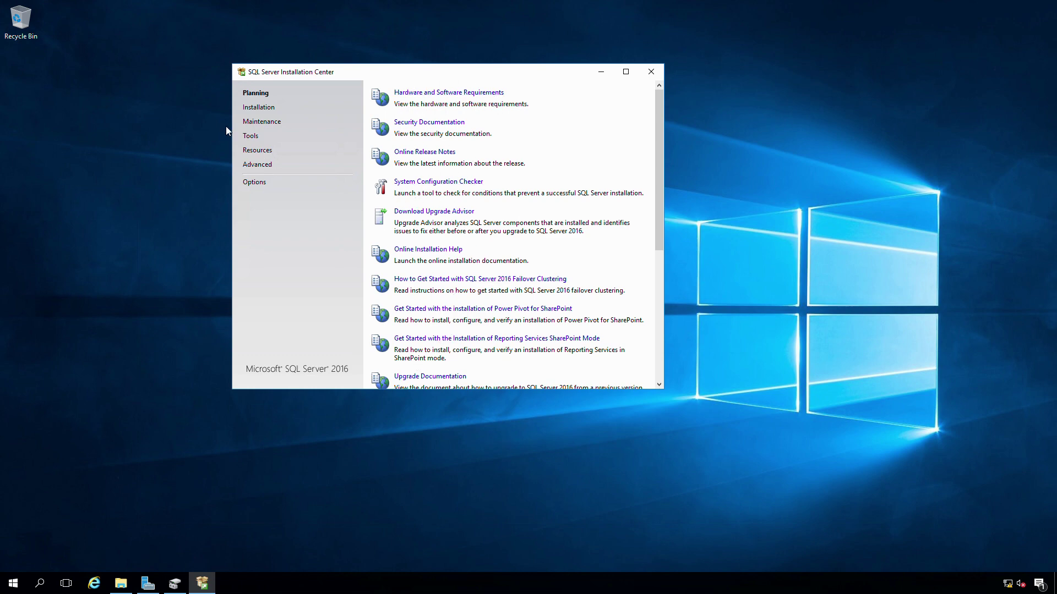
click(259, 108)
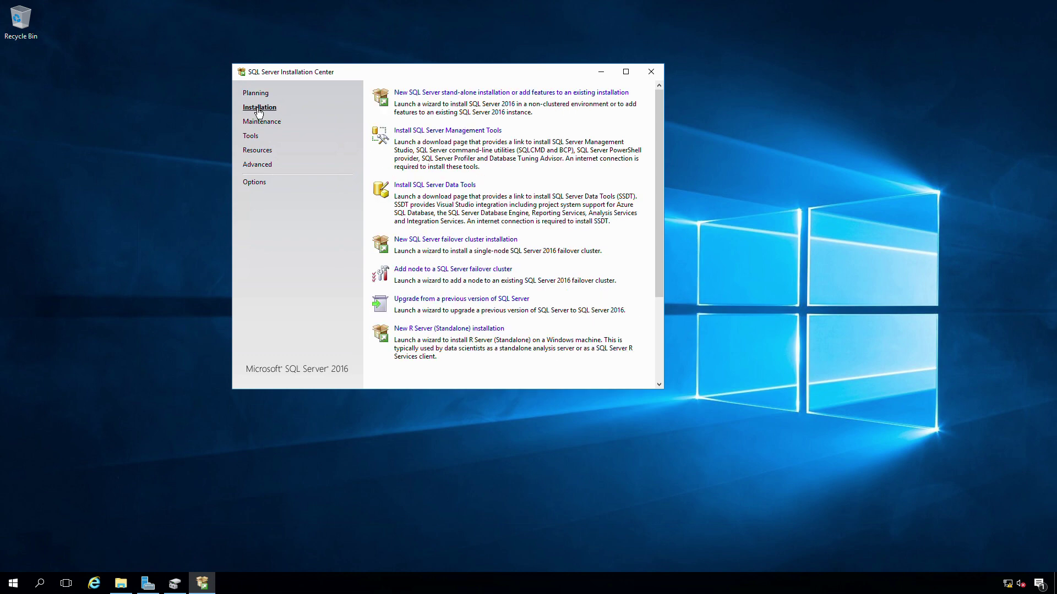
click(441, 95)
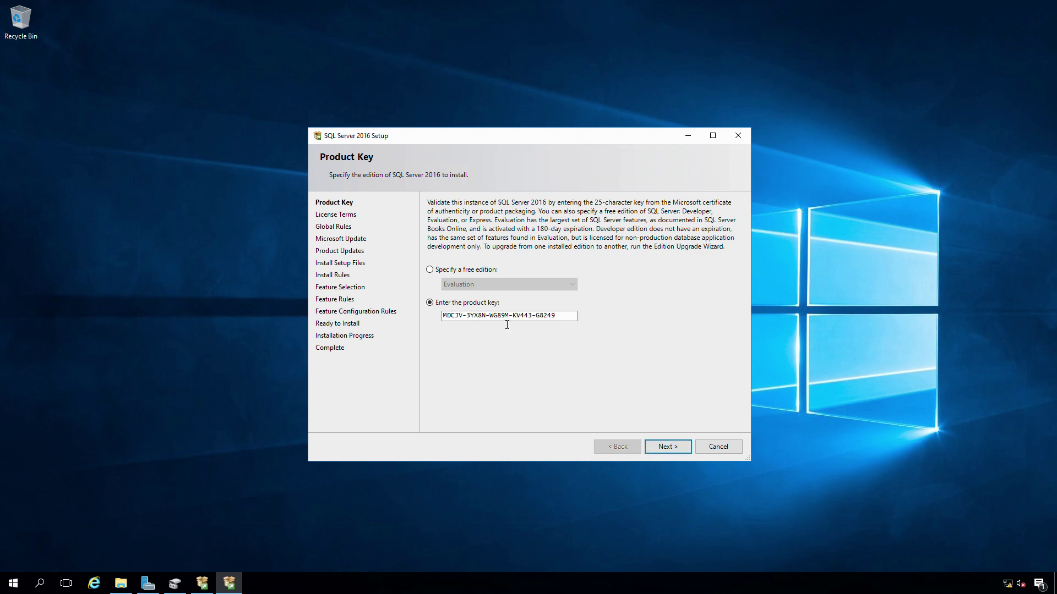
Keep the prefilled product key and accept the SQL Server 2016 license terms
click(667, 447)
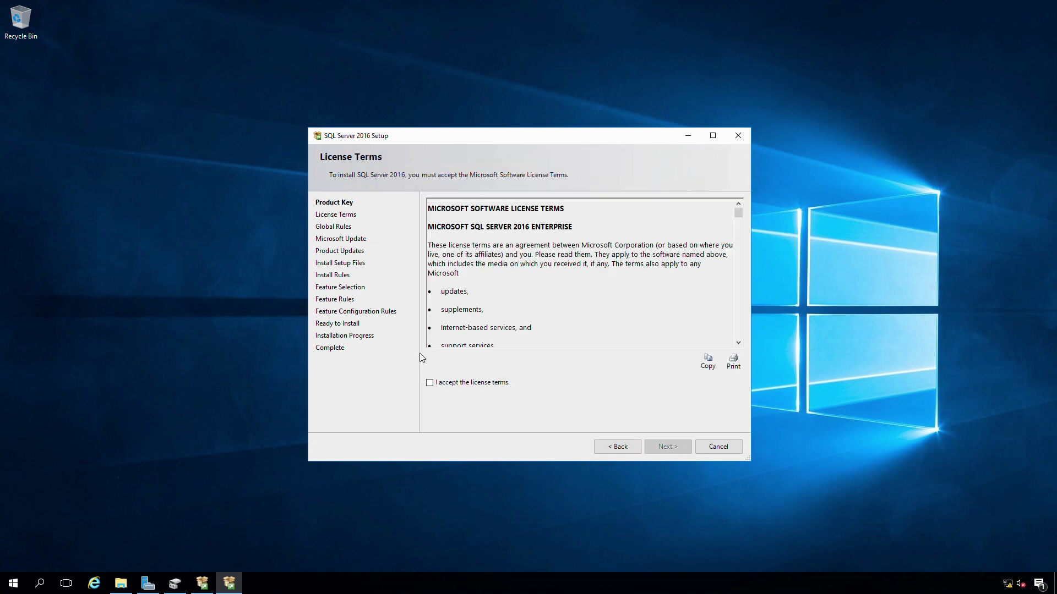
click(430, 382)
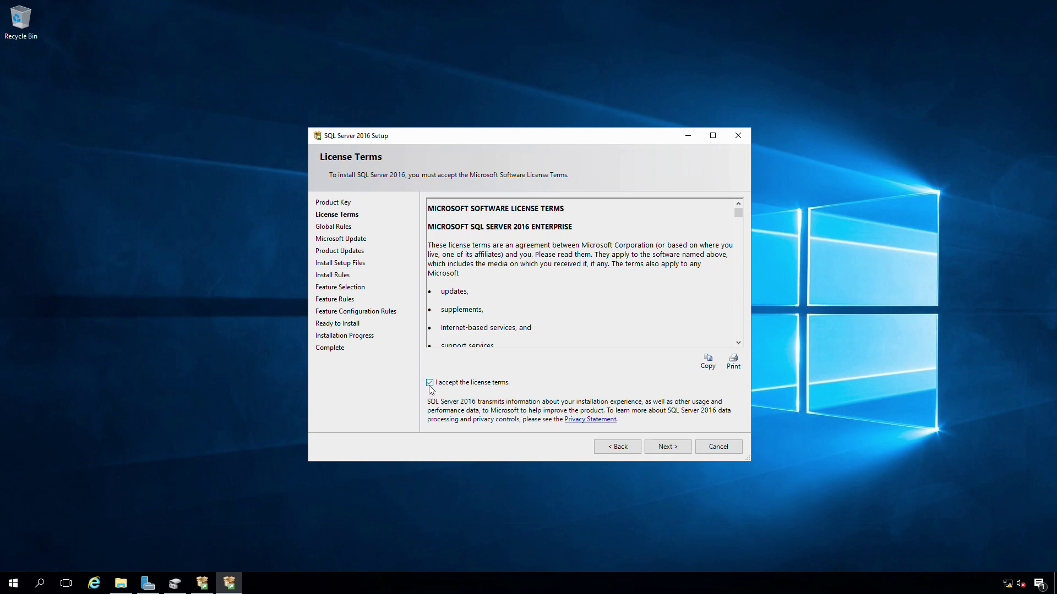
click(663, 447)
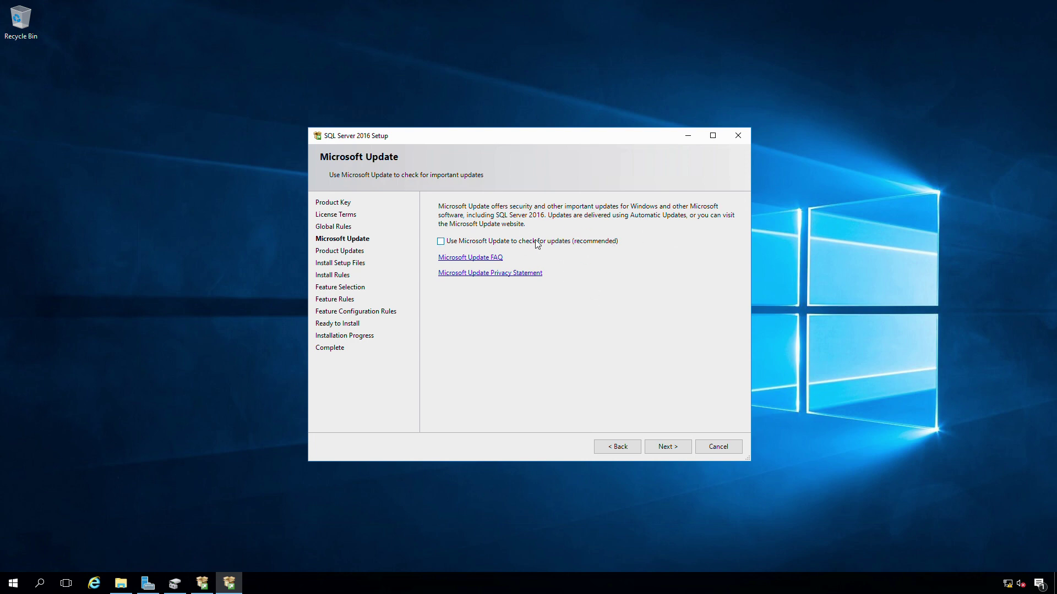
Choose to use Microsoft Update to check for updates, and continue setup past the product updates page
click(462, 245)
click(663, 447)
click(668, 447)
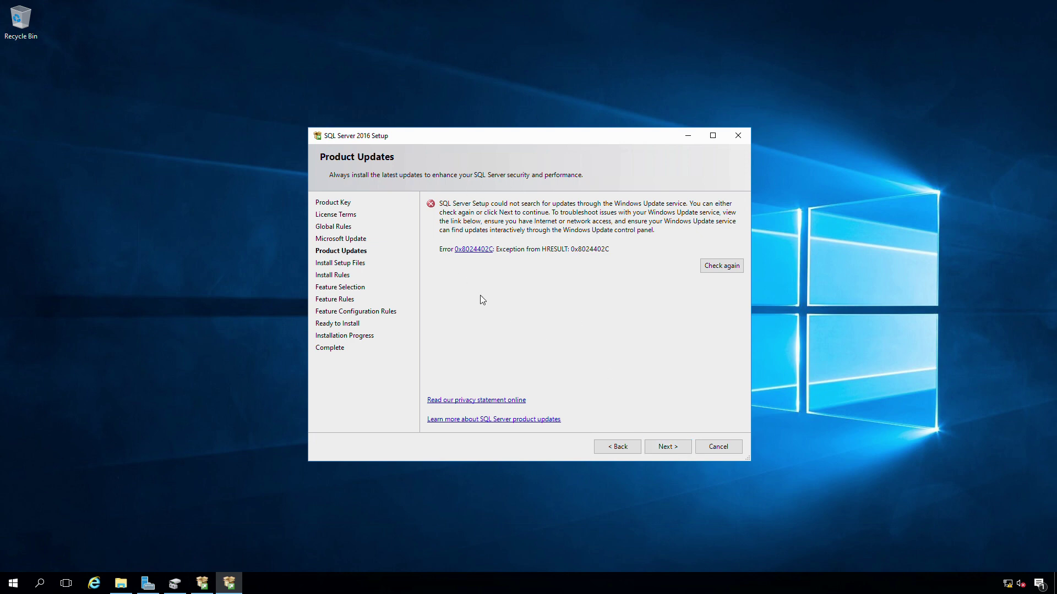
click(666, 452)
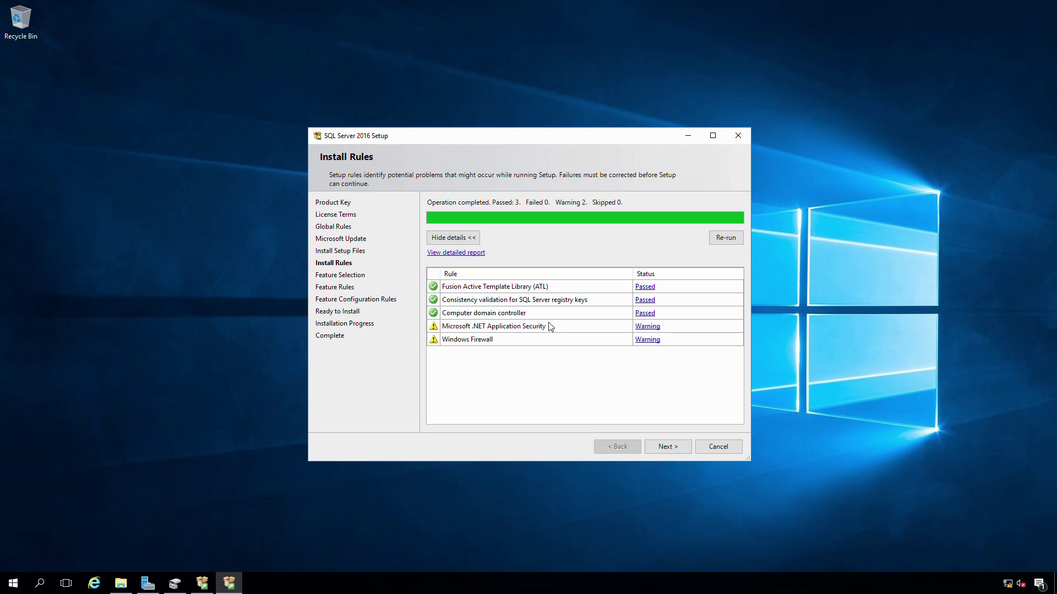
Review the install rule warning details for Microsoft .NET Application Security and Windows Firewall
click(647, 327)
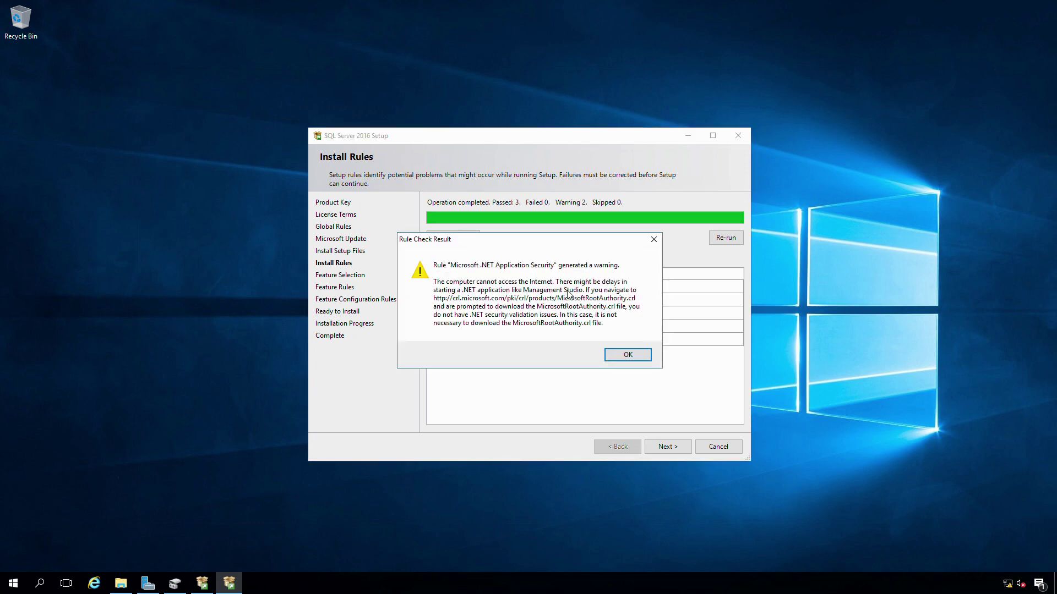
click(628, 356)
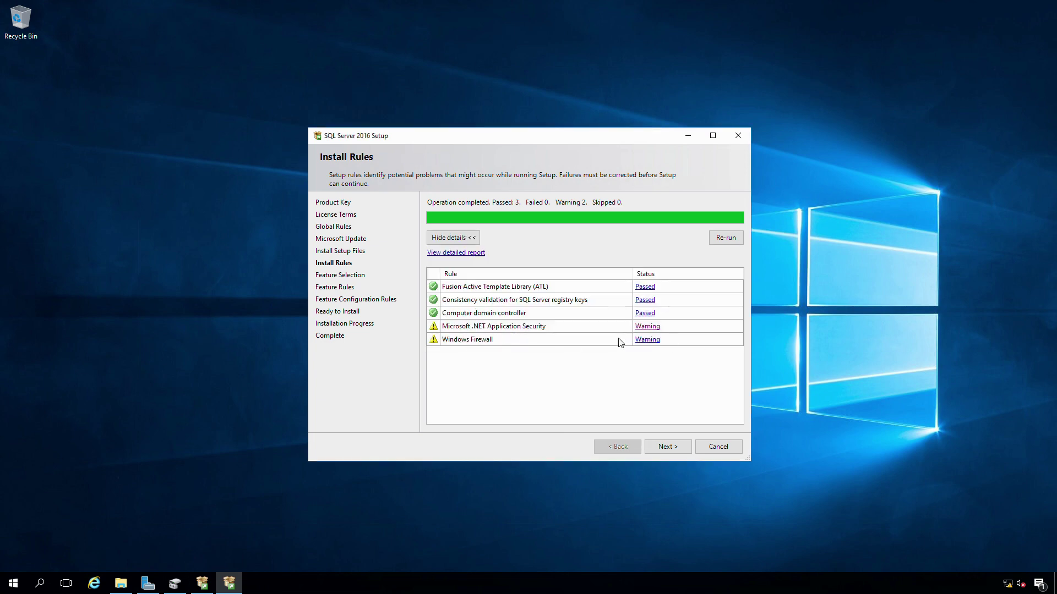
click(646, 340)
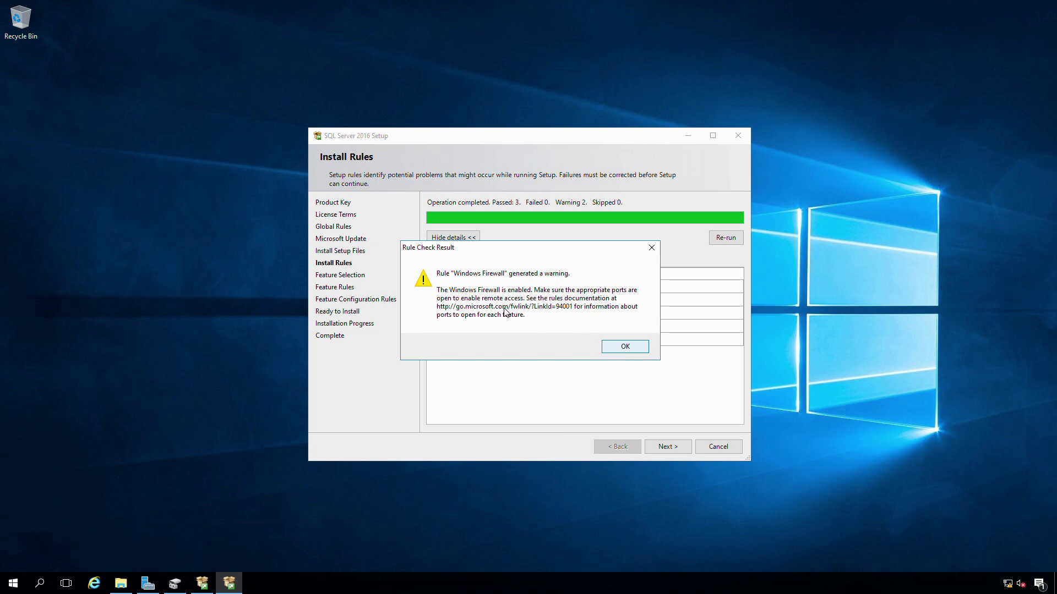
click(627, 347)
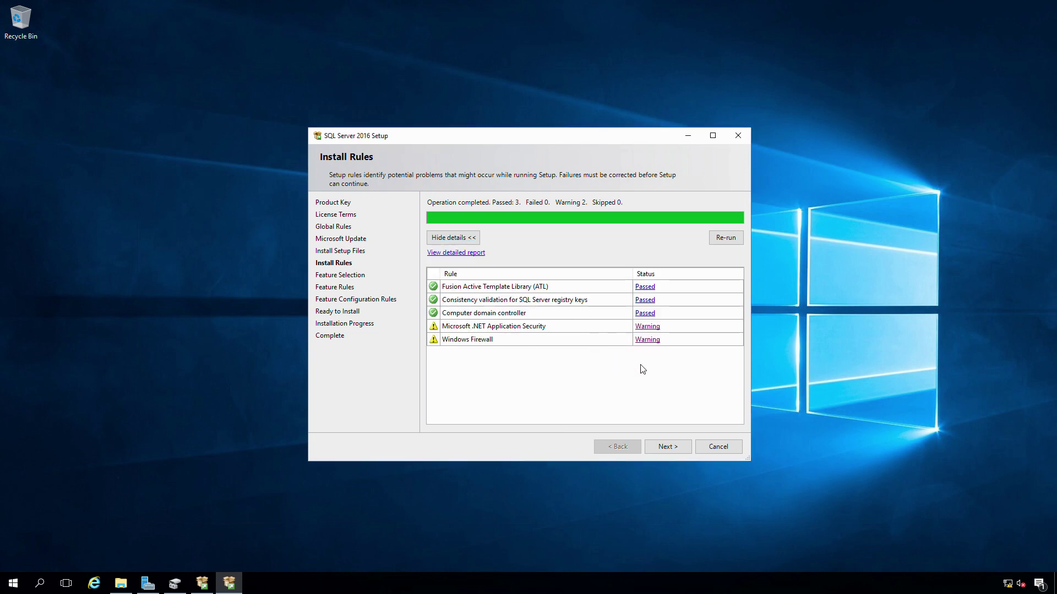
Continue past the install rules and select the Database Engine Services, Full-Text and Semantic Extractions for Search, and Reporting Services - Native features
click(665, 447)
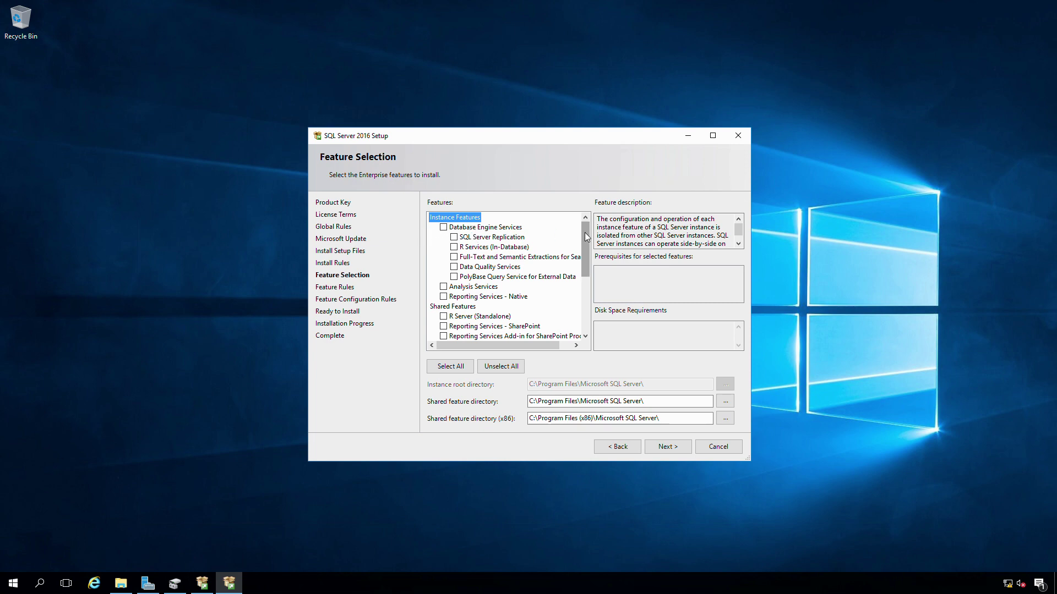
mouse_move(586, 237)
mouse_down()
mouse_move(588, 335)
mouse_move(588, 221)
mouse_up()
click(443, 228)
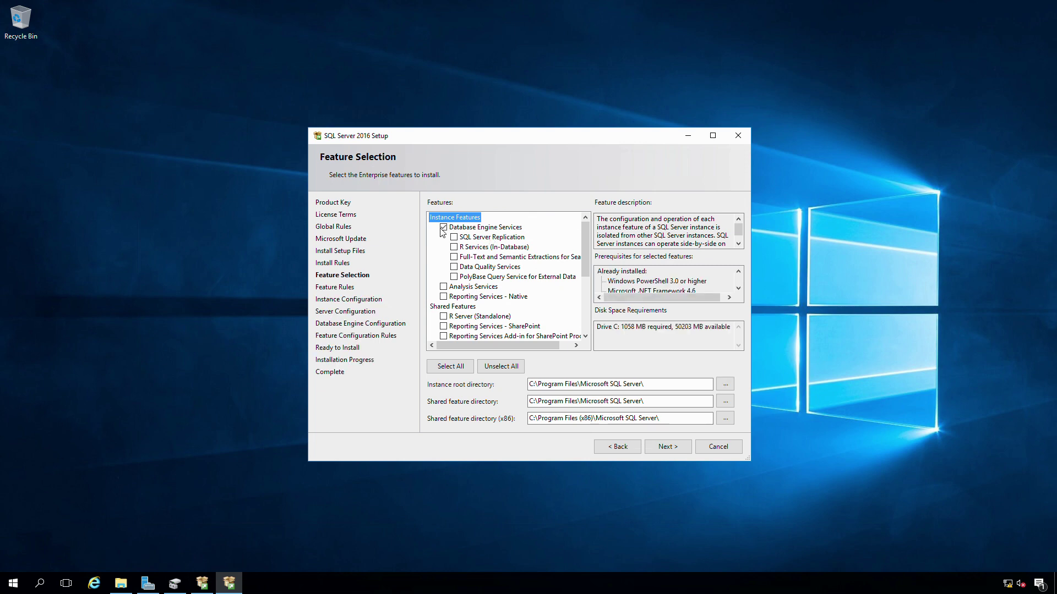
click(454, 257)
click(444, 297)
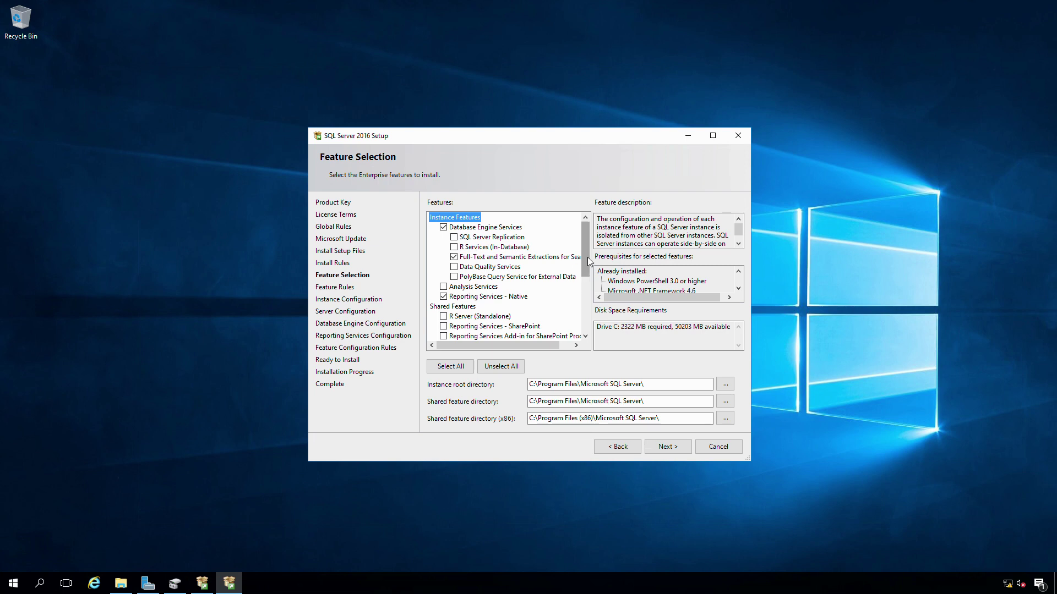
drag(585, 262, 587, 292)
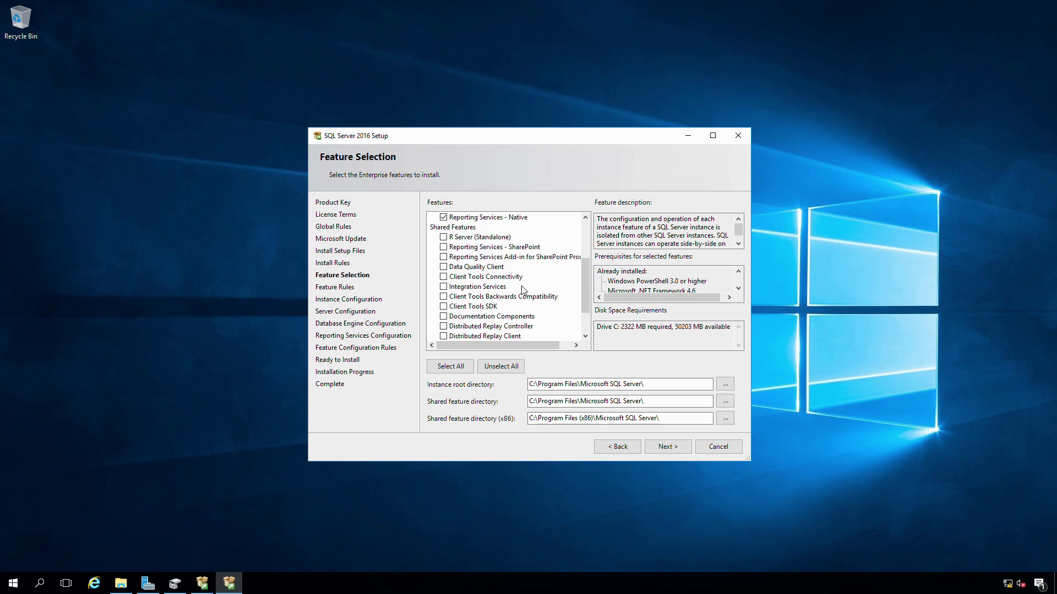
drag(587, 284, 587, 327)
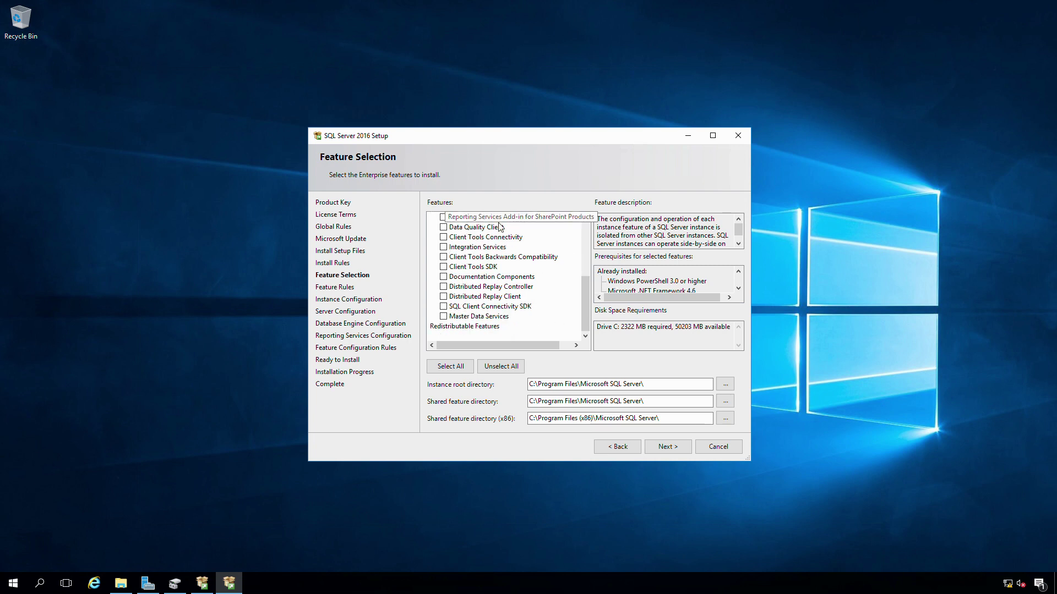
mouse_move(586, 319)
mouse_down()
mouse_move(593, 243)
mouse_move(599, 322)
mouse_up()
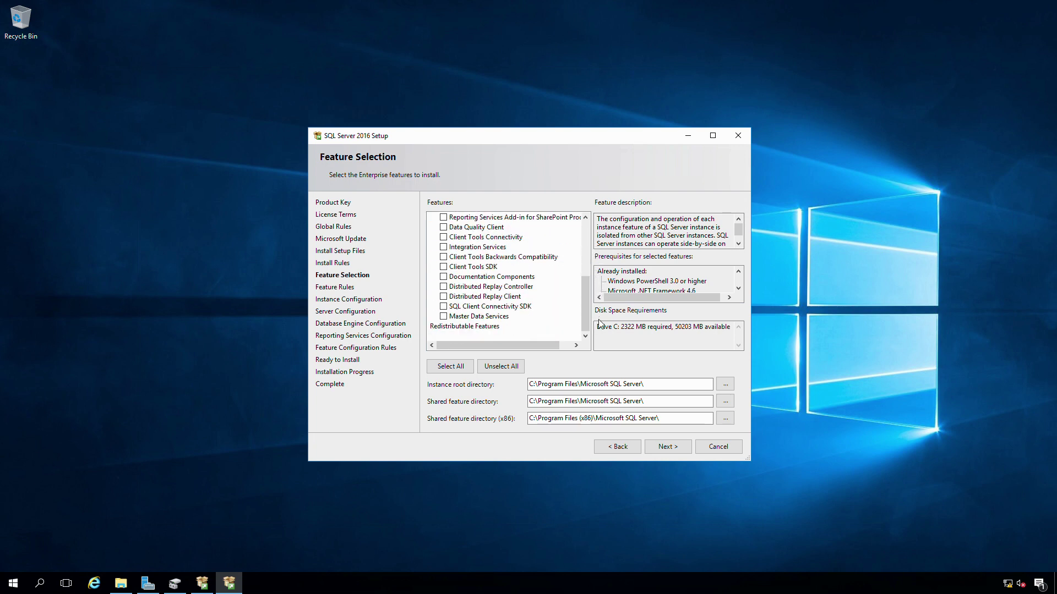
Change the drive of the instance root, shared feature and shared feature (x86) directories to E:, keeping the rest of each path
click(546, 385)
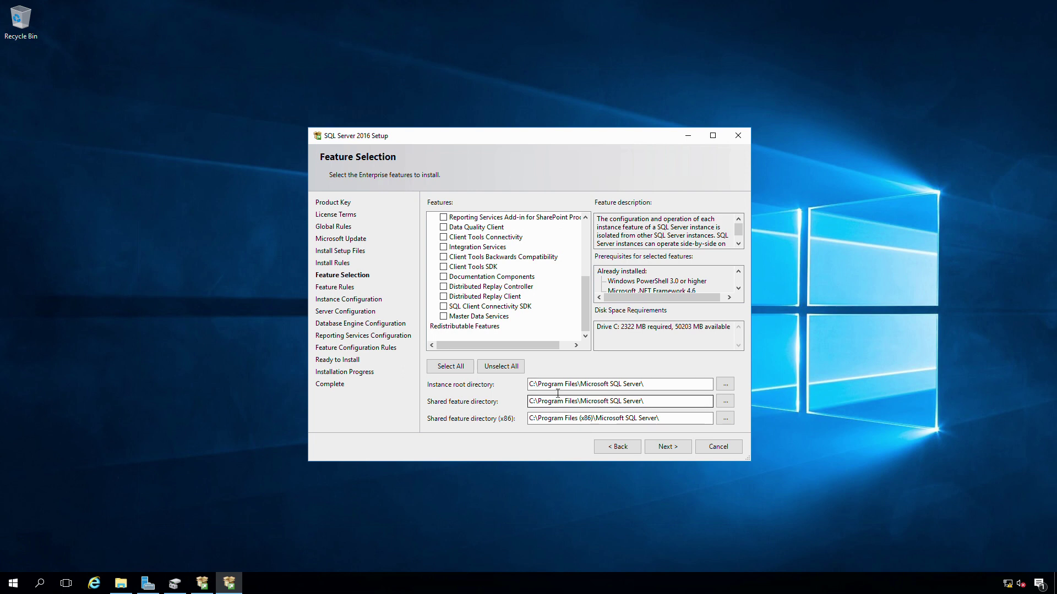
click(120, 584)
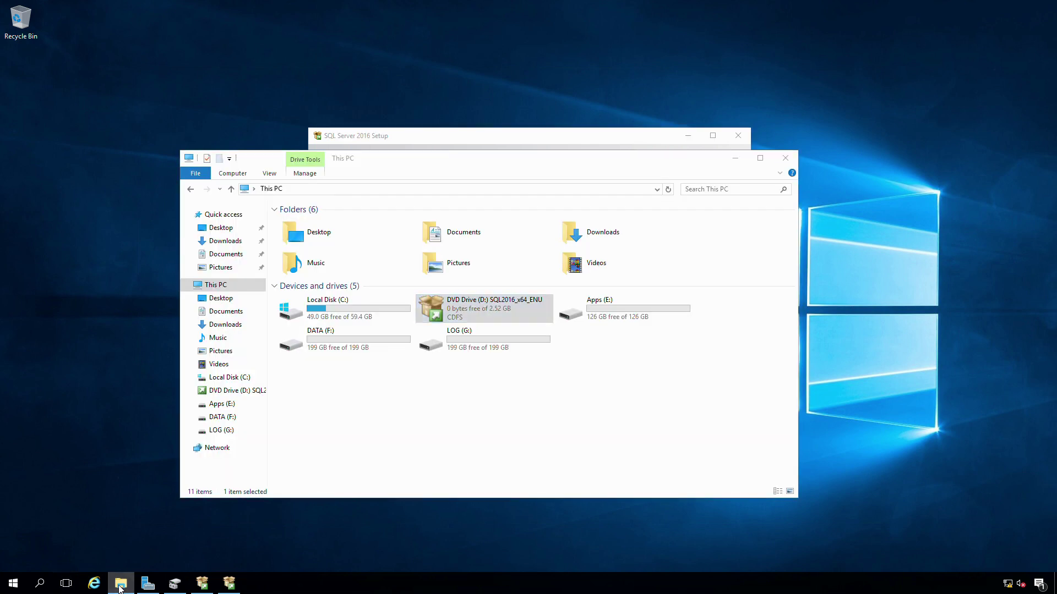
click(121, 584)
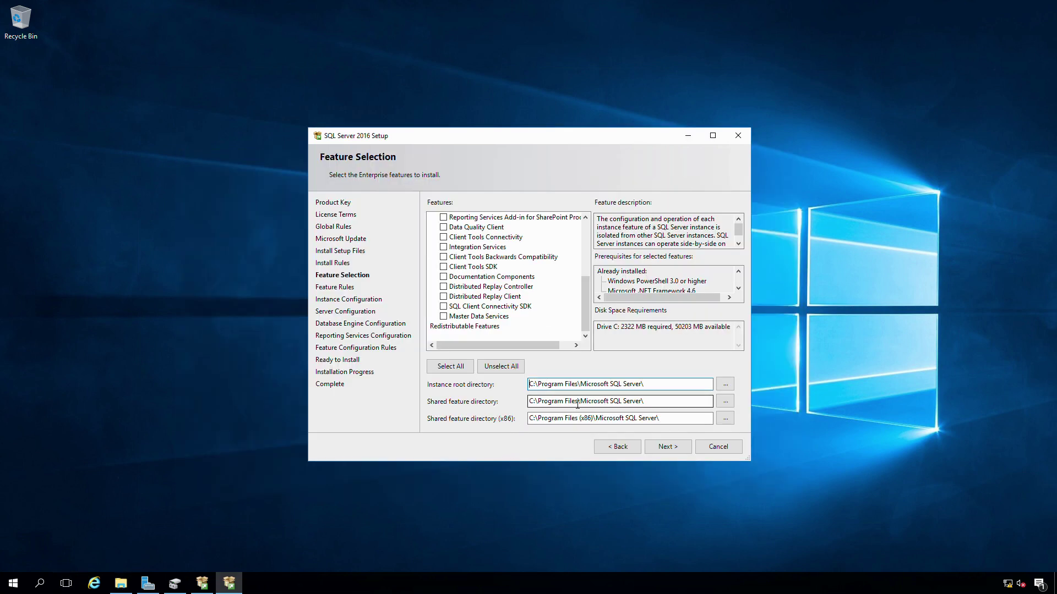
key(Delete)
text(E)
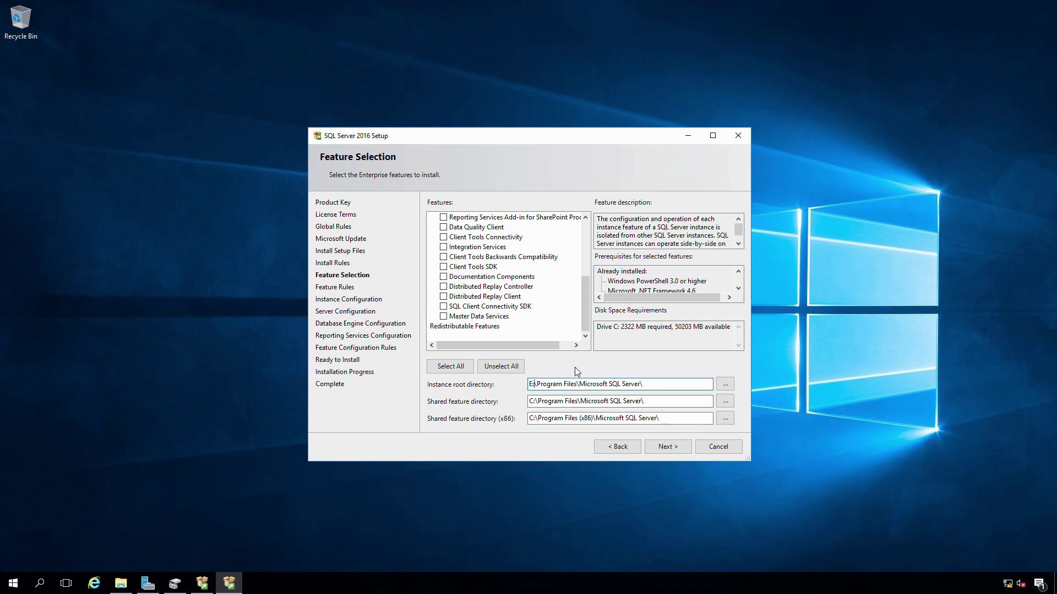
drag(529, 401, 535, 402)
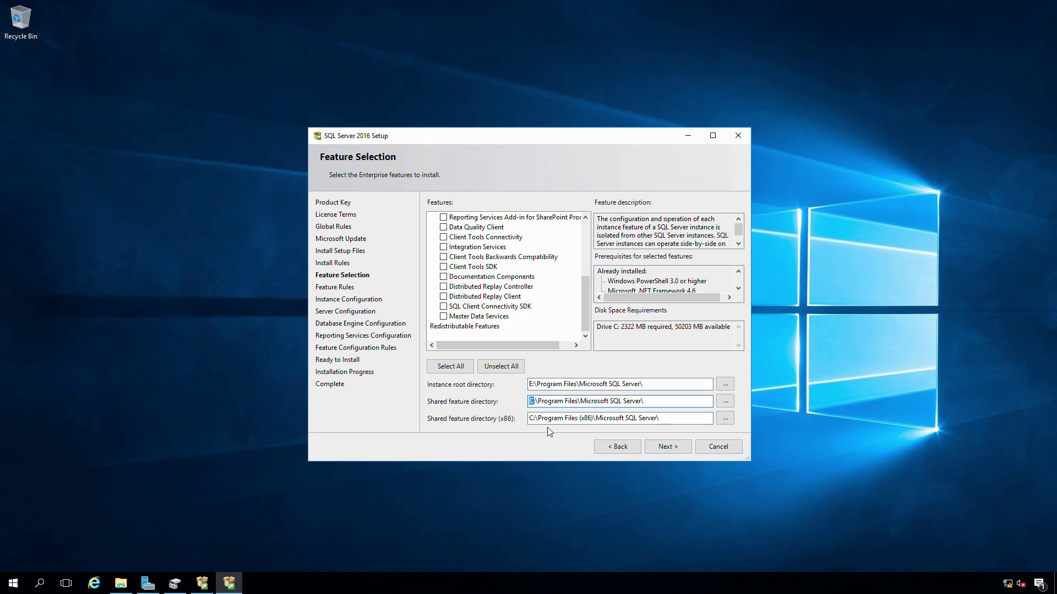
text(E)
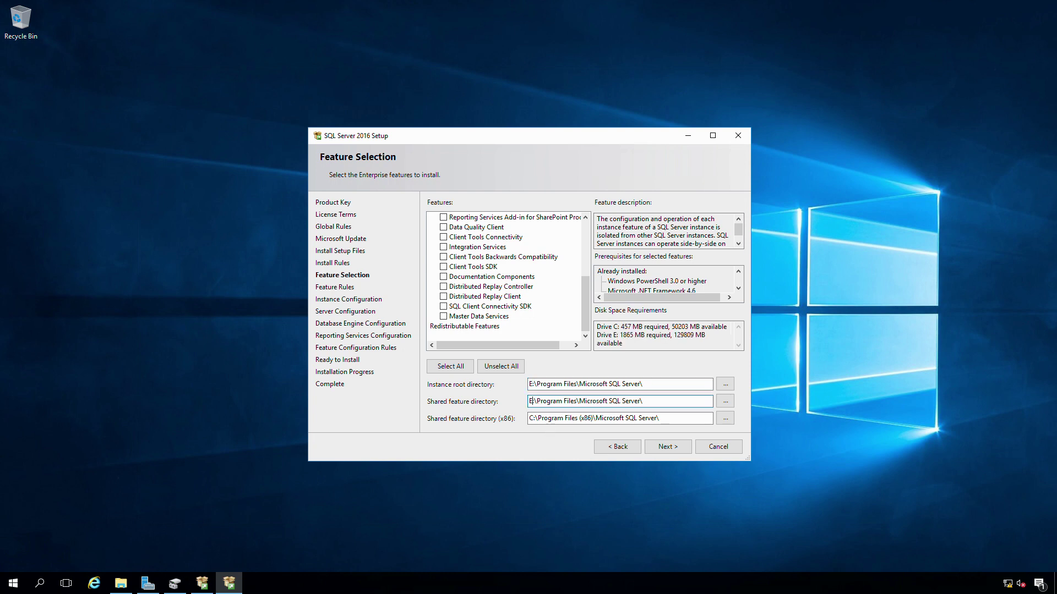
click(537, 419)
key(BackSpace)
text(E)
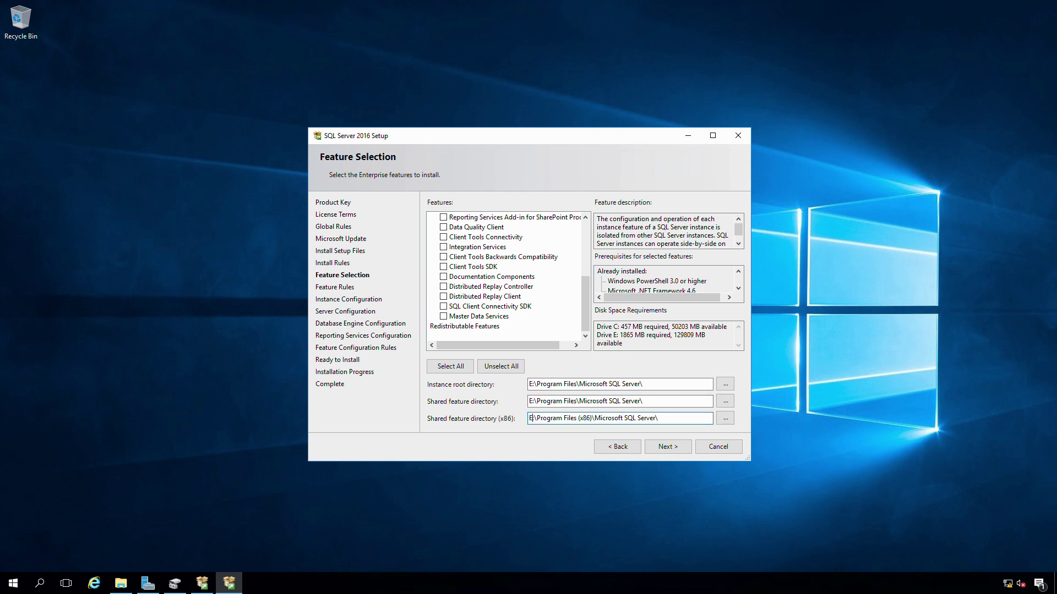
Review the prerequisites for the selected features, and continue with the default instance using instance ID MSSQLSERVER
click(738, 288)
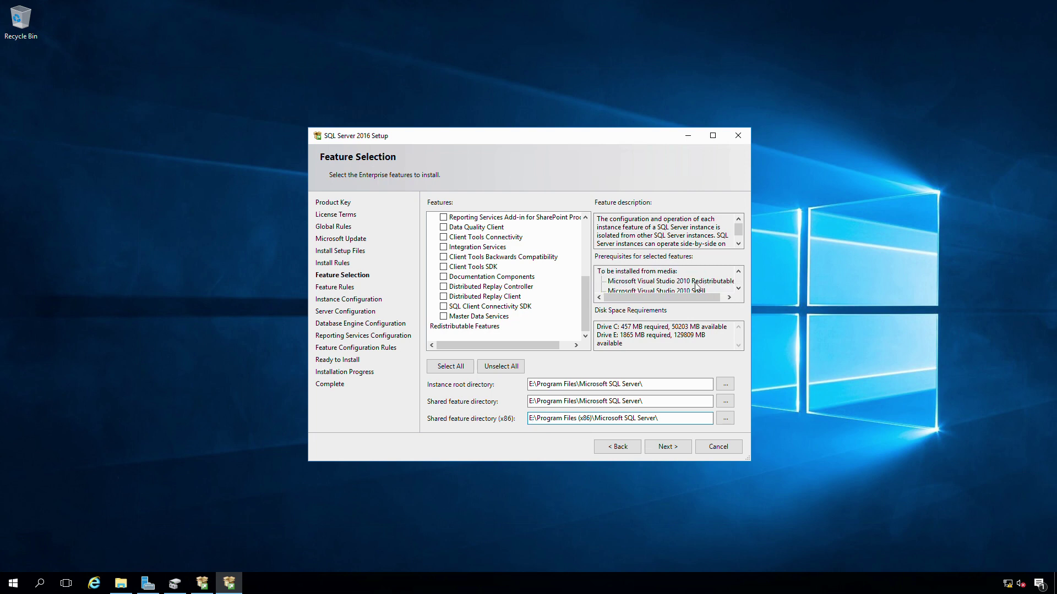
click(738, 289)
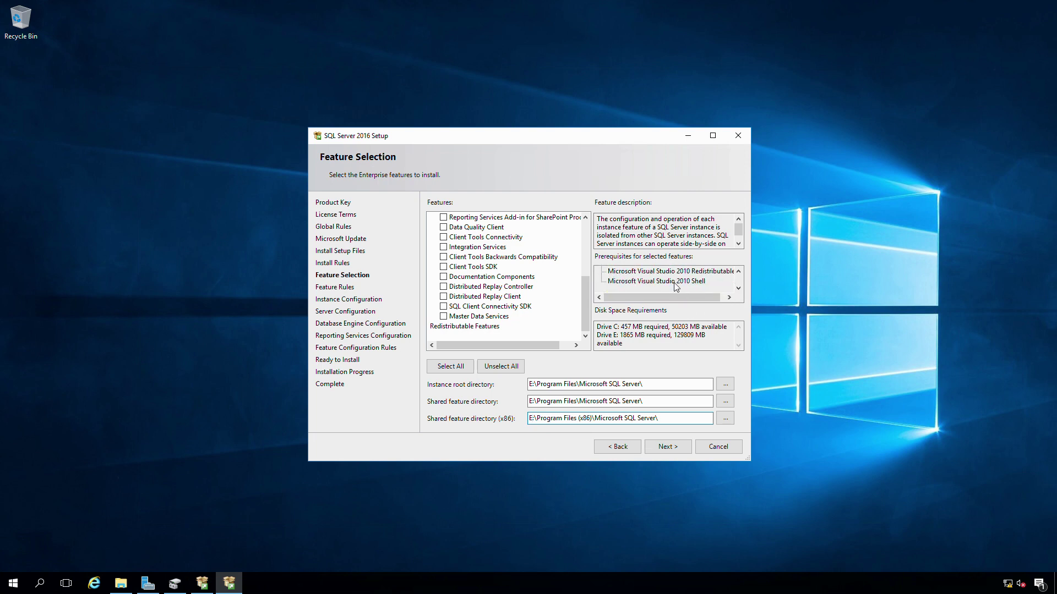
click(665, 447)
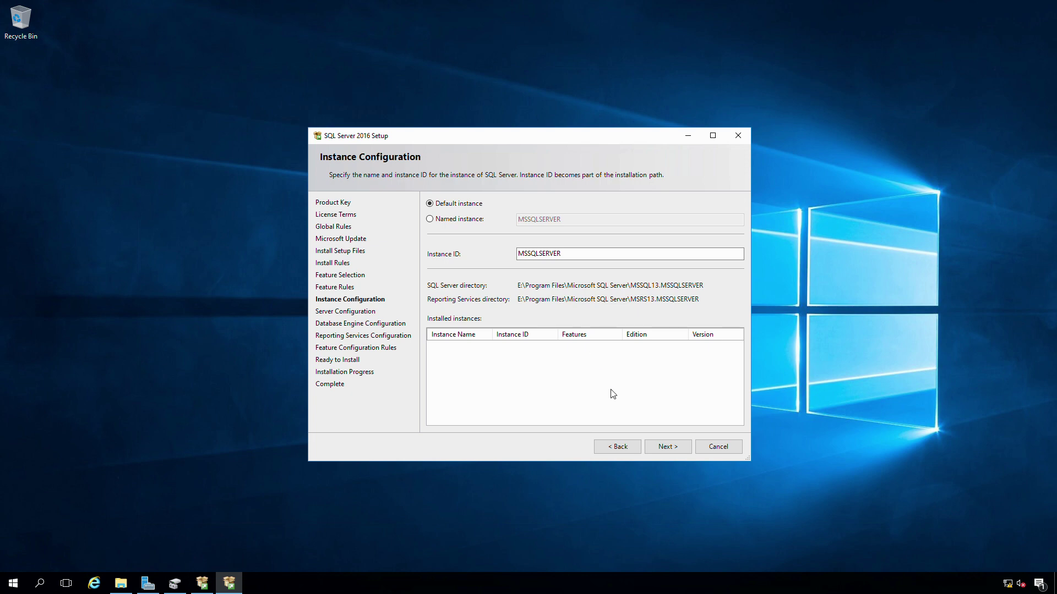
click(662, 449)
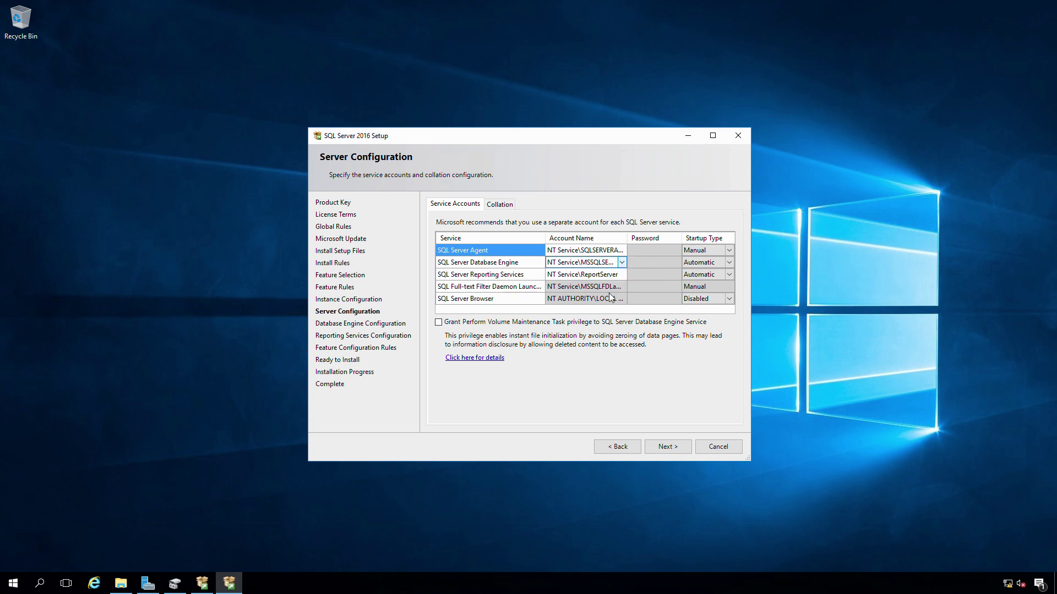
Grant the Perform Volume Maintenance Task privilege to the SQL Server Database Engine Service, keeping the default service accounts
click(570, 252)
click(600, 277)
click(485, 310)
click(439, 322)
Check the Database Engine collation SQL_Latin1_General_CP1_CI_AS and accept the server configuration
click(498, 206)
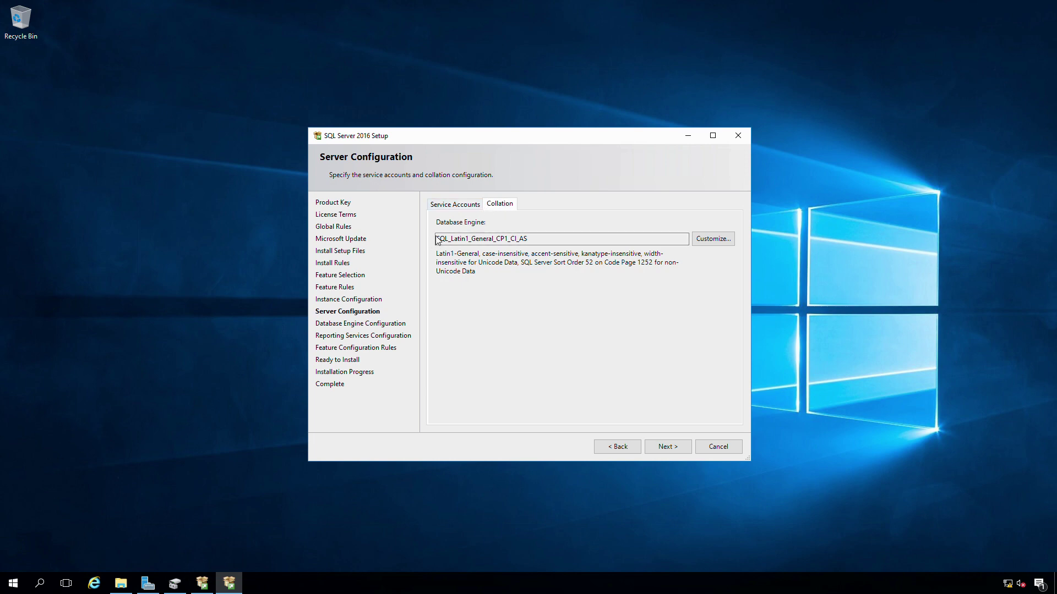
drag(440, 239, 771, 257)
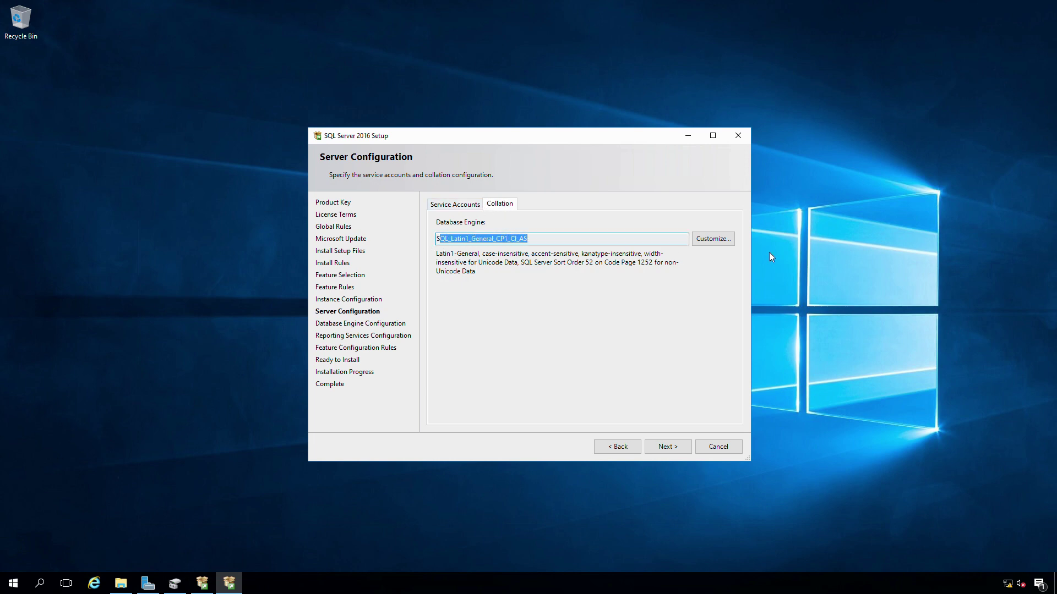
click(534, 240)
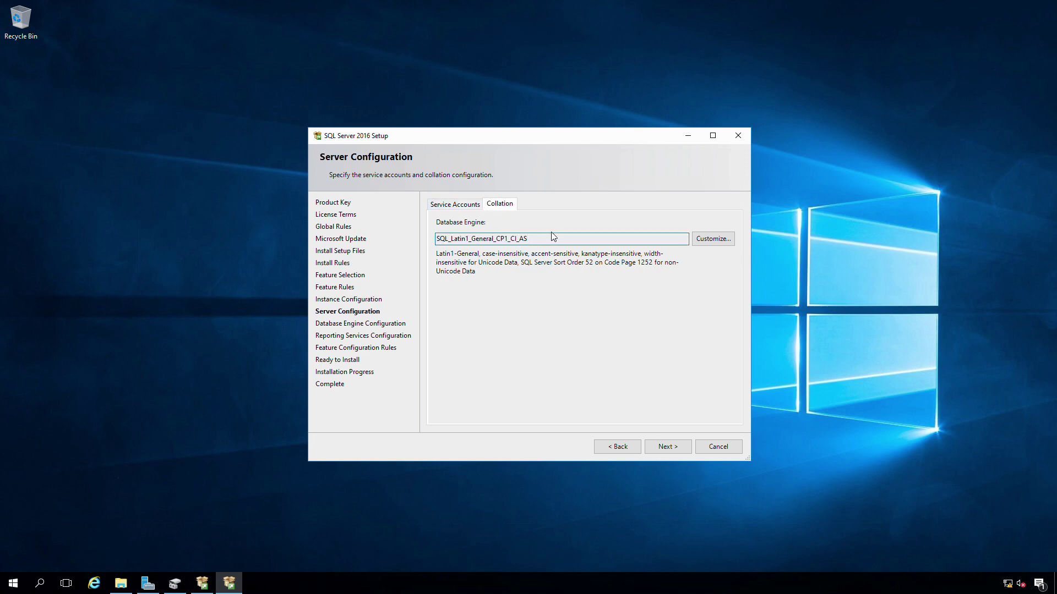
drag(529, 241, 439, 248)
click(518, 240)
drag(527, 240, 344, 240)
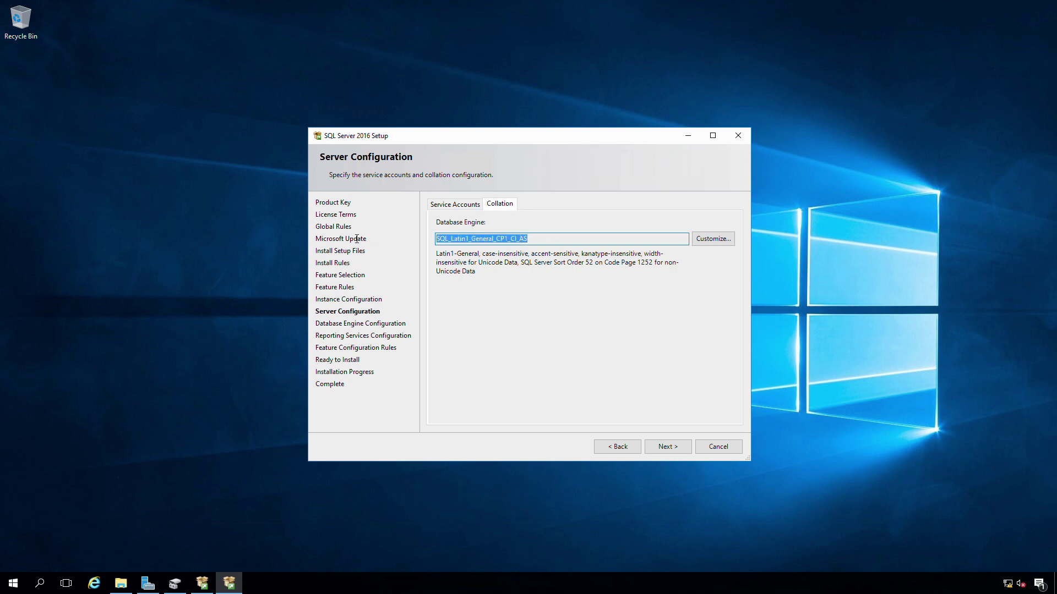
click(476, 206)
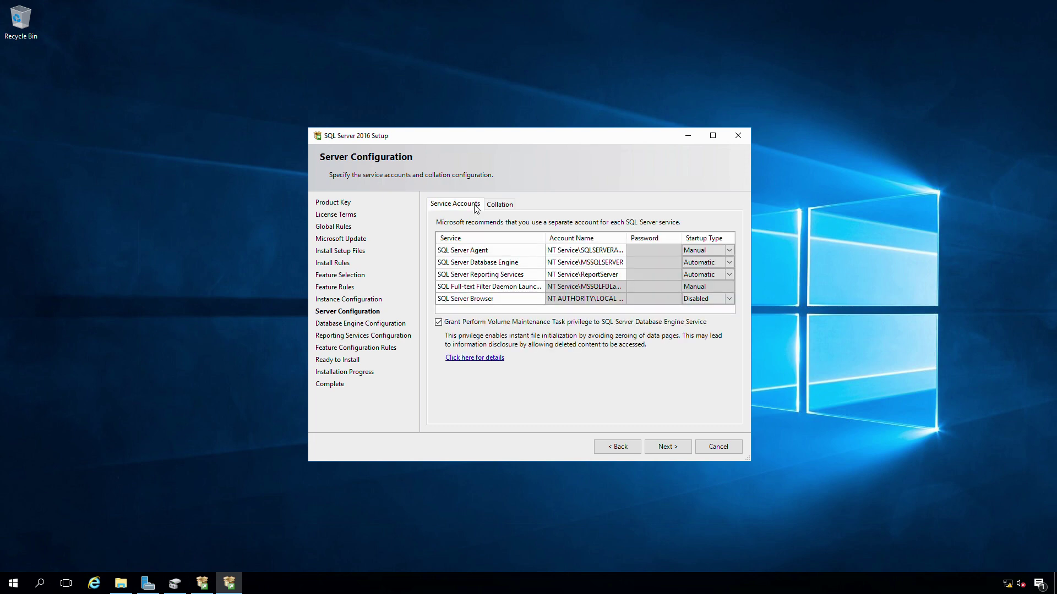
click(659, 446)
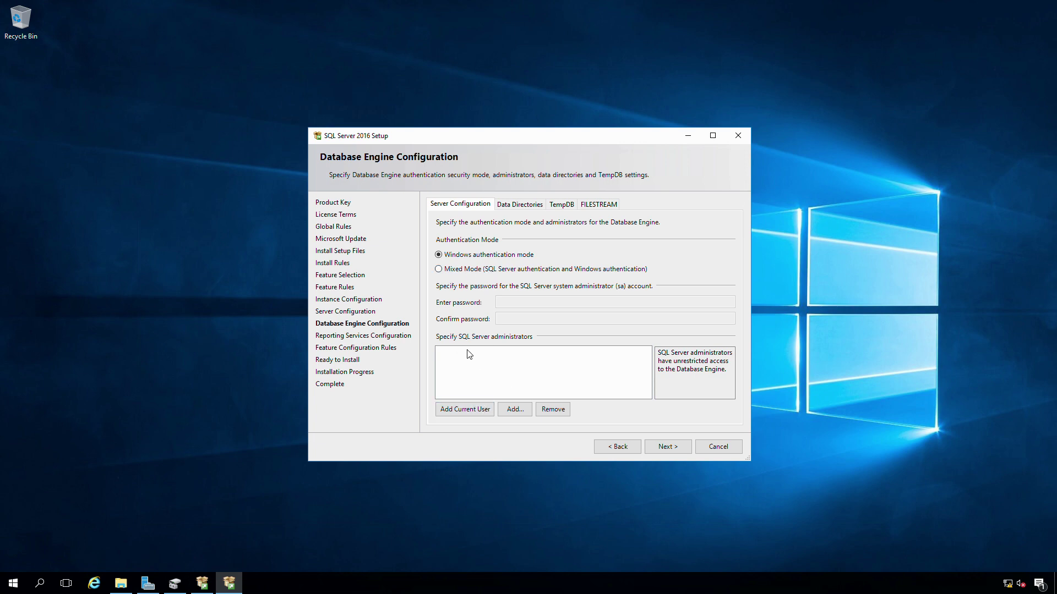
Add the current user and the SQL-Administrators group as SQL Server administrators, keeping Windows authentication mode
click(466, 412)
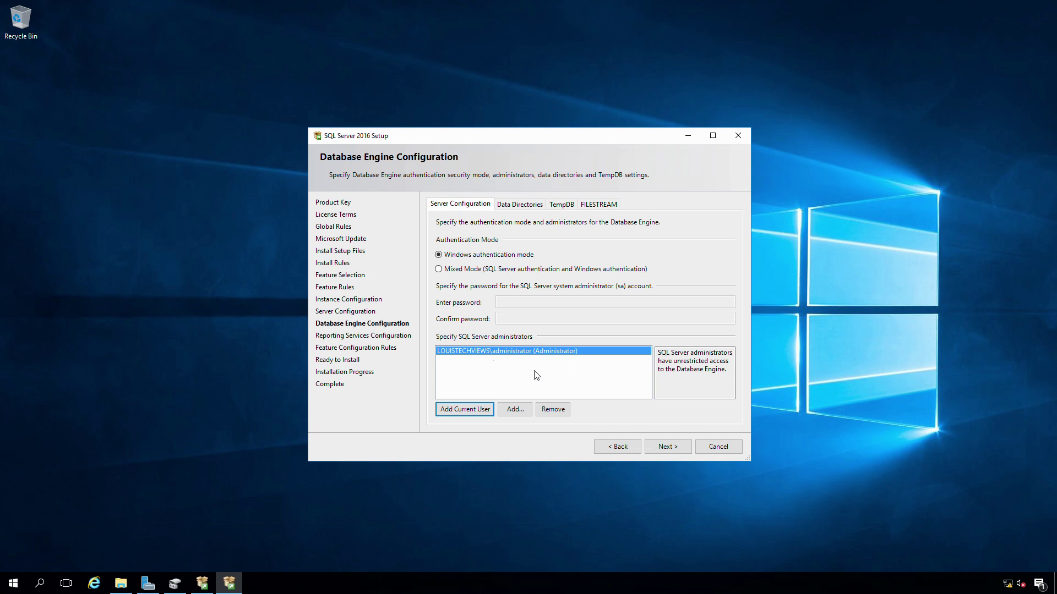
click(995, 149)
click(517, 410)
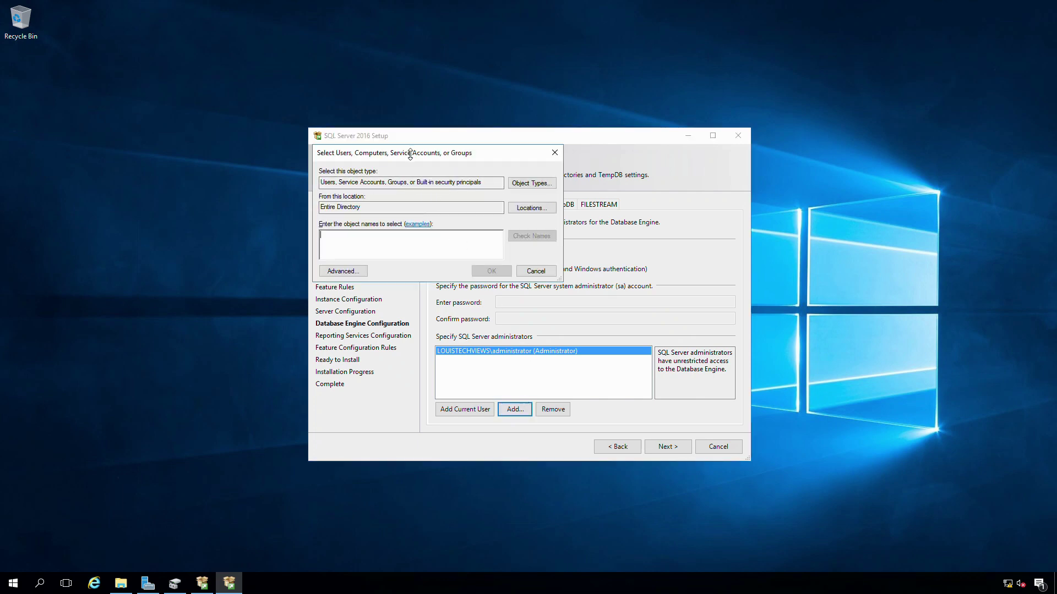
drag(407, 154, 488, 105)
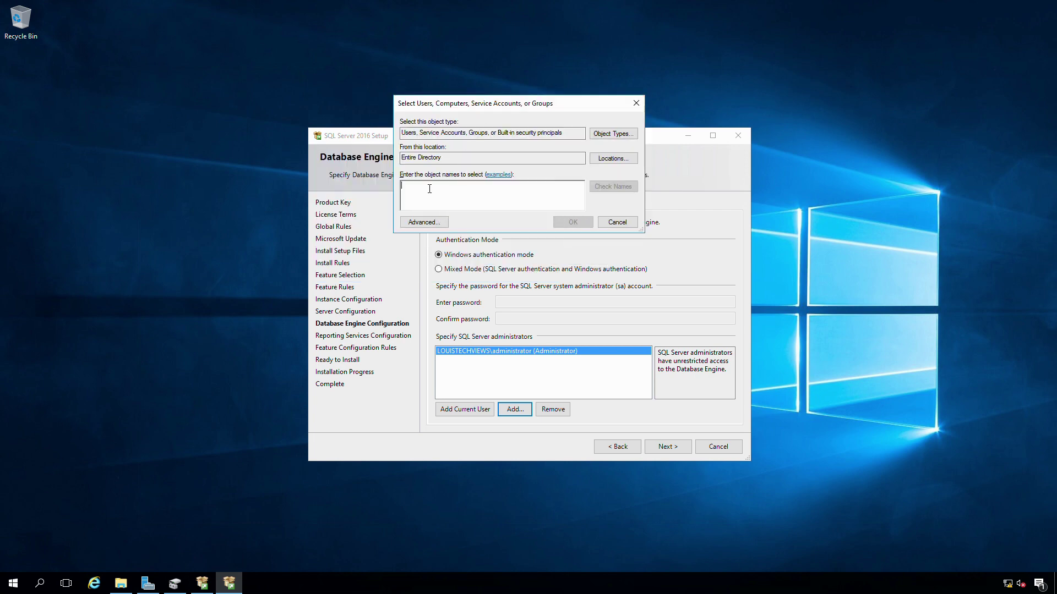
text(sql)
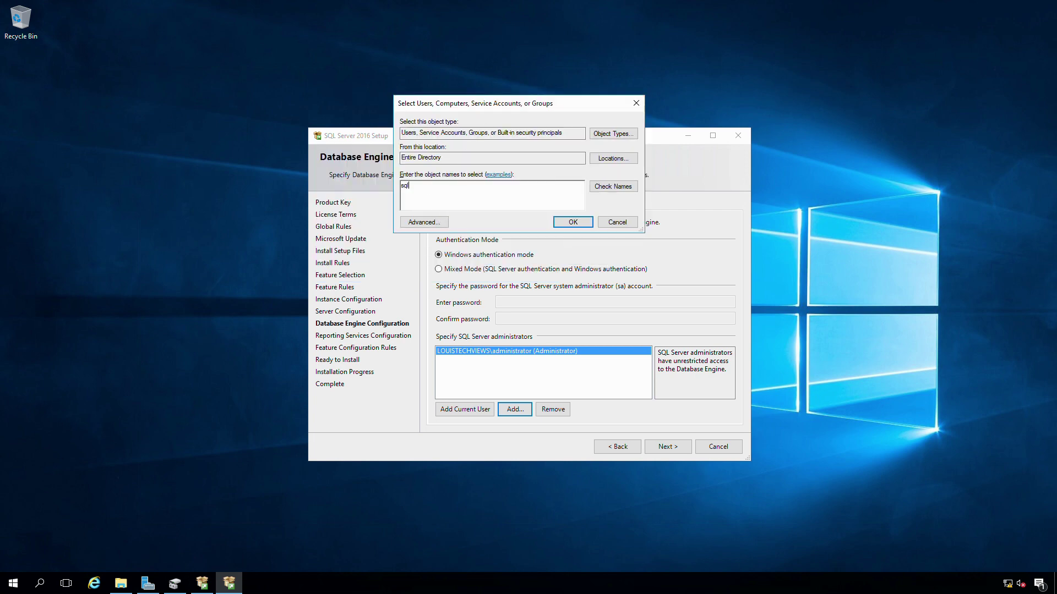
text(-admini)
key(Return)
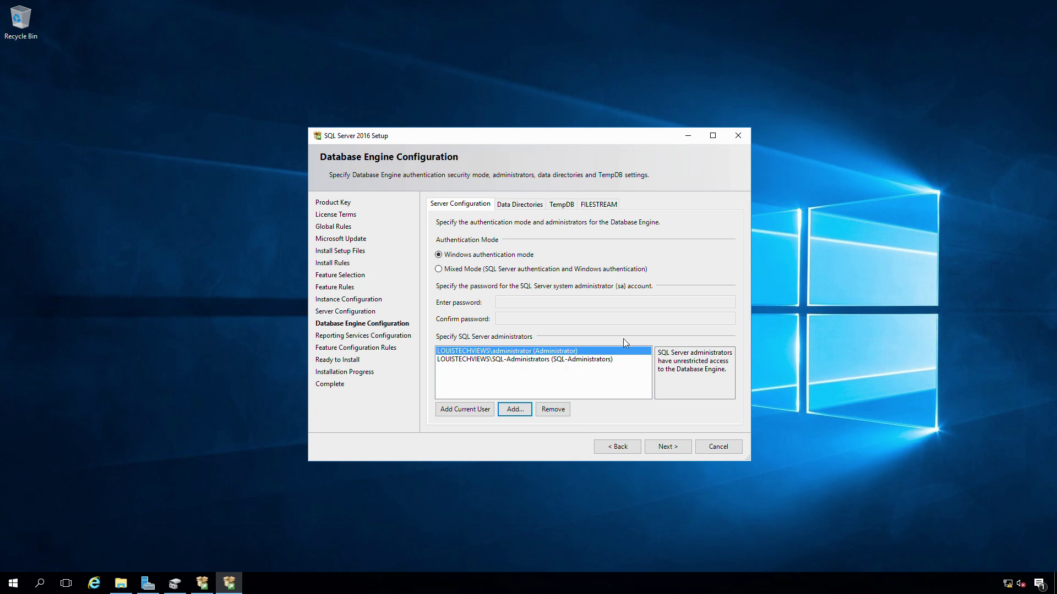
Check the available drives in File Explorer and set the data root directory to F:\Program Files\Microsoft SQL Server\
click(517, 206)
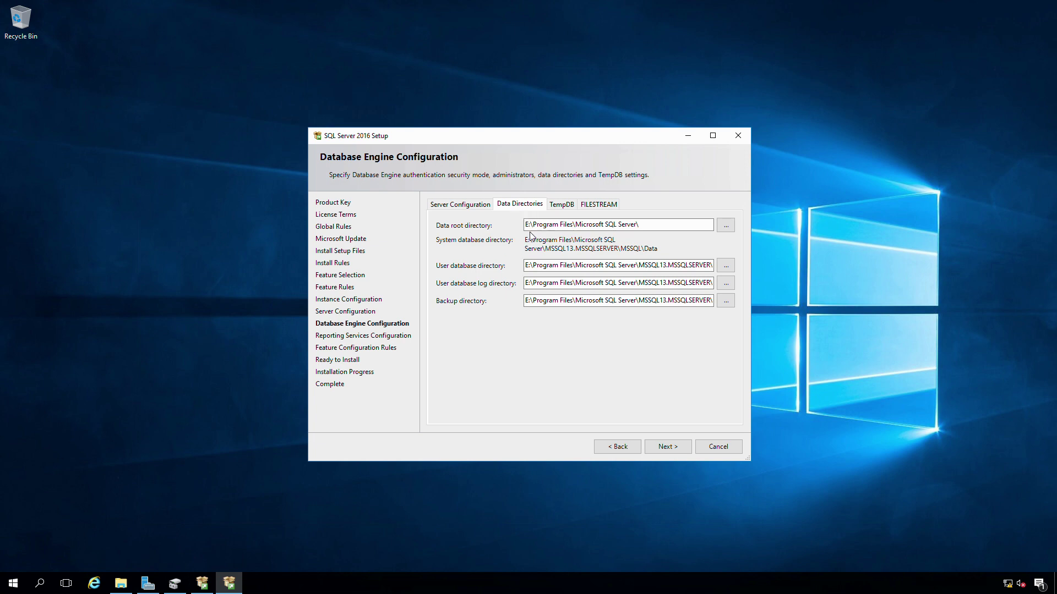
key(Tab)
key(Home)
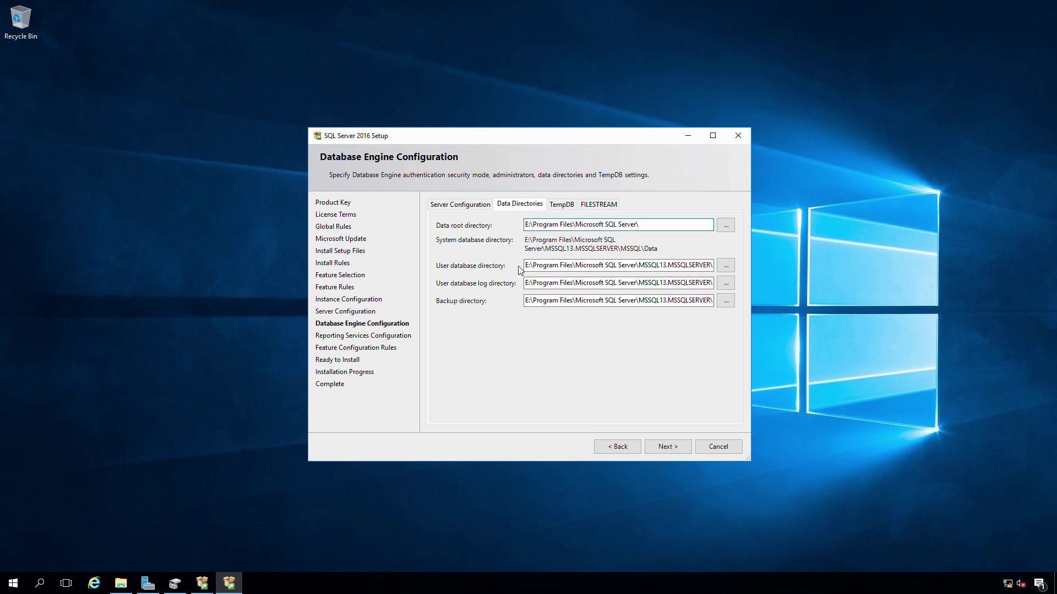
click(117, 587)
click(117, 586)
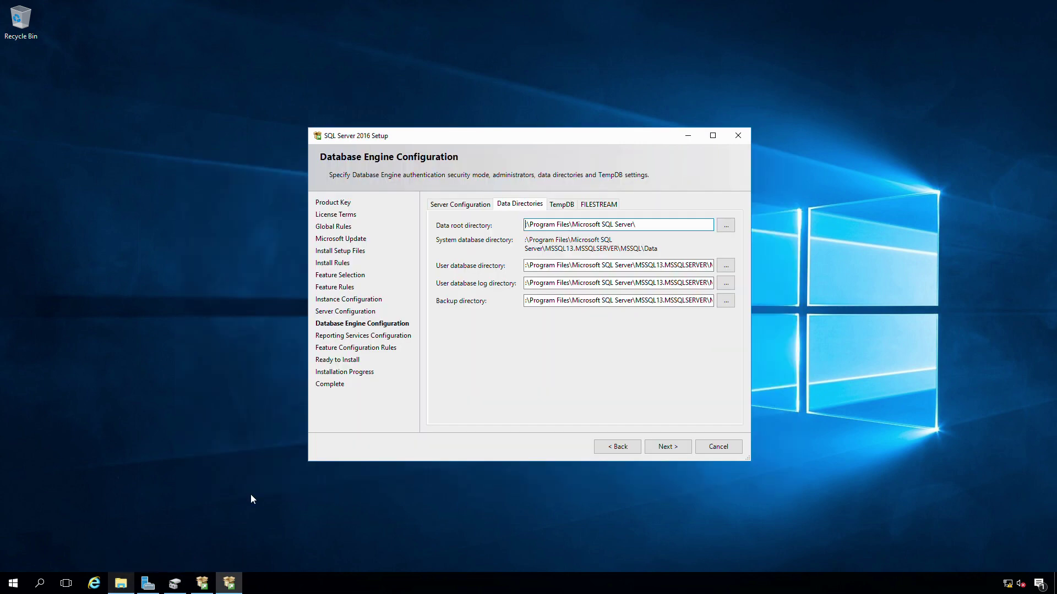
text(F)
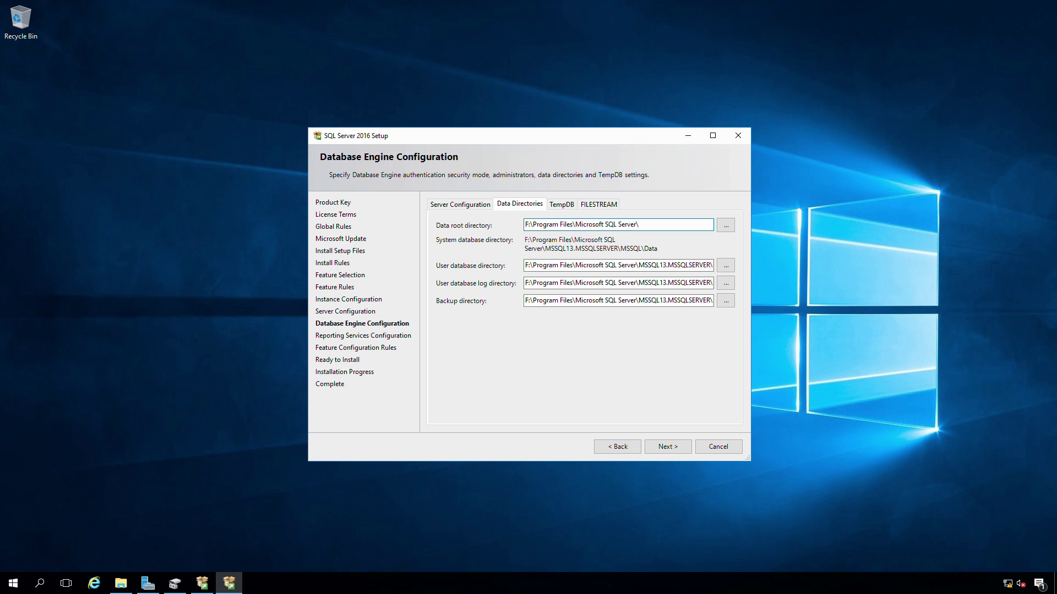
Check the available drives in File Explorer and change the user database log directory's drive to G:, keeping the rest of its path
click(529, 266)
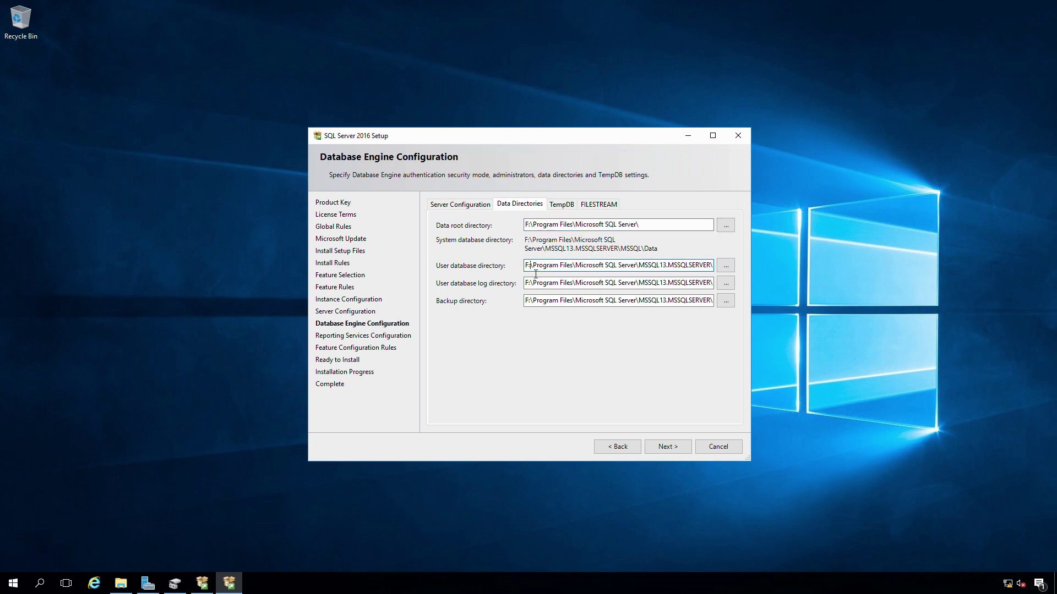
click(530, 288)
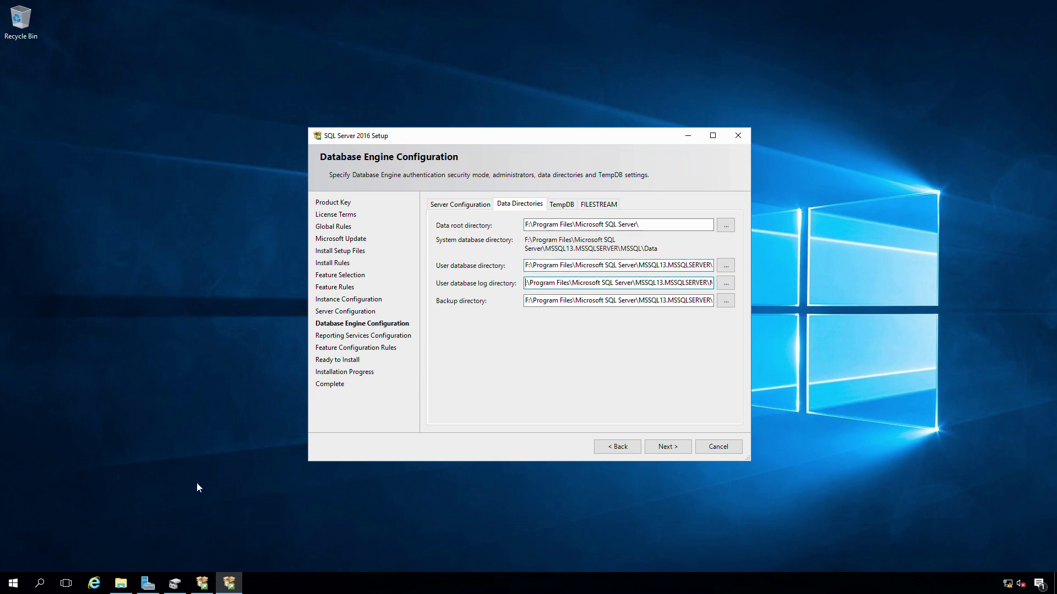
click(121, 585)
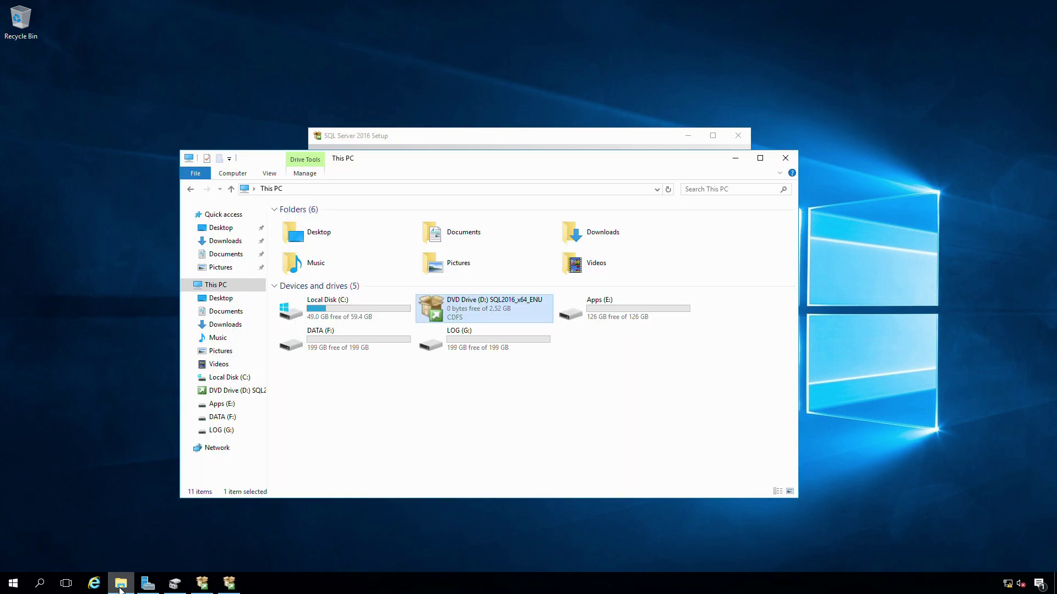
click(121, 585)
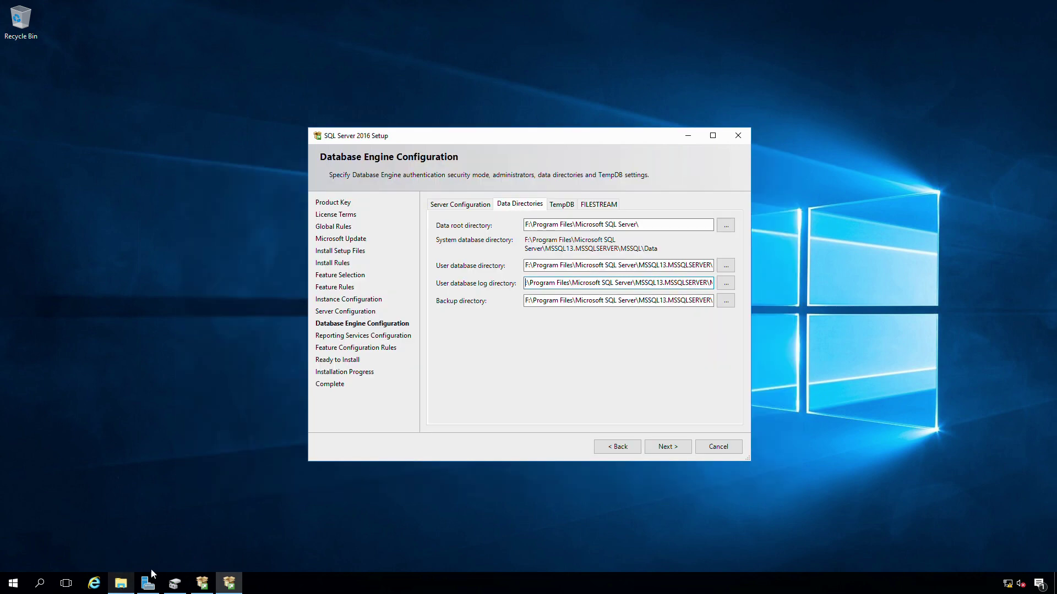
text(G)
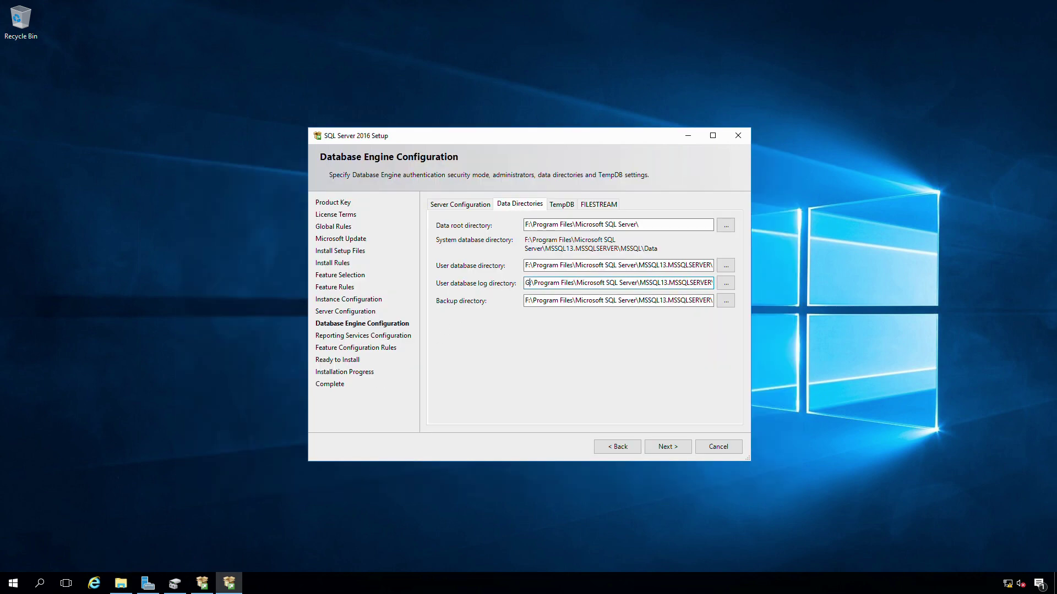
Check the drives again and change the backup directory's drive to E:, keeping the rest of its path
click(535, 304)
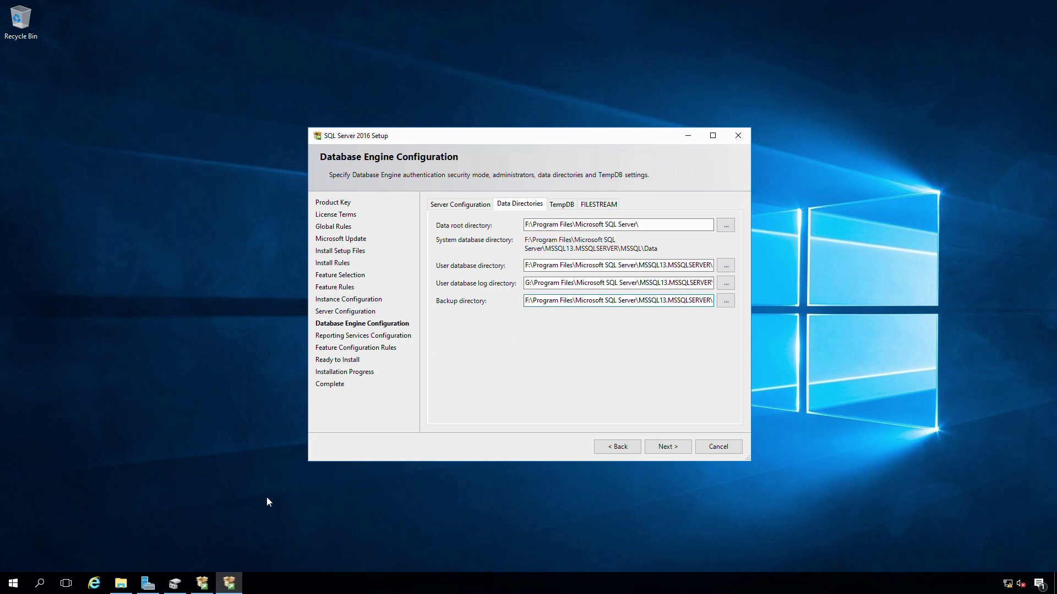
click(120, 583)
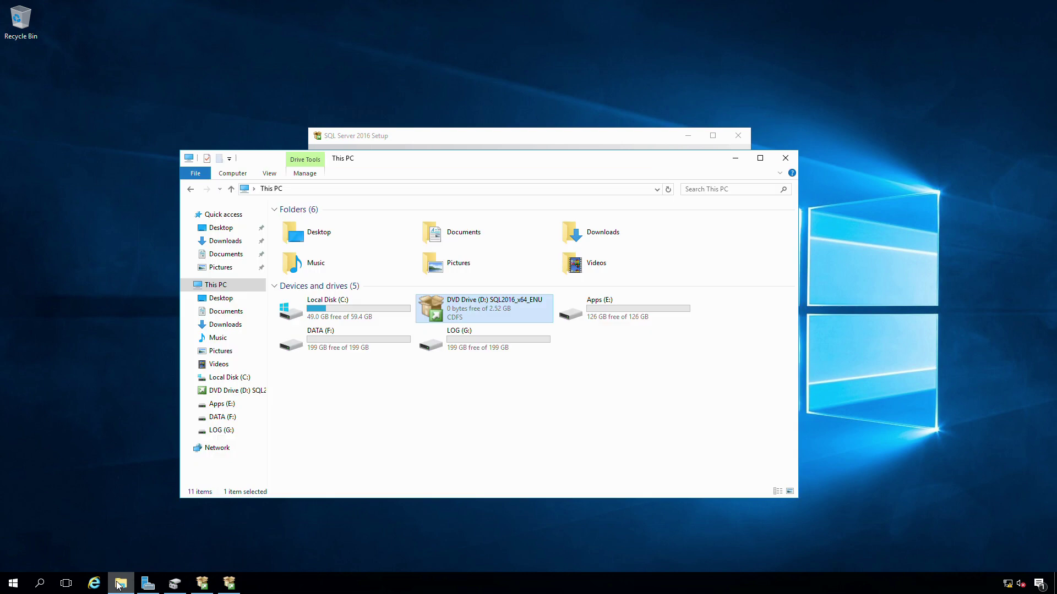
click(120, 583)
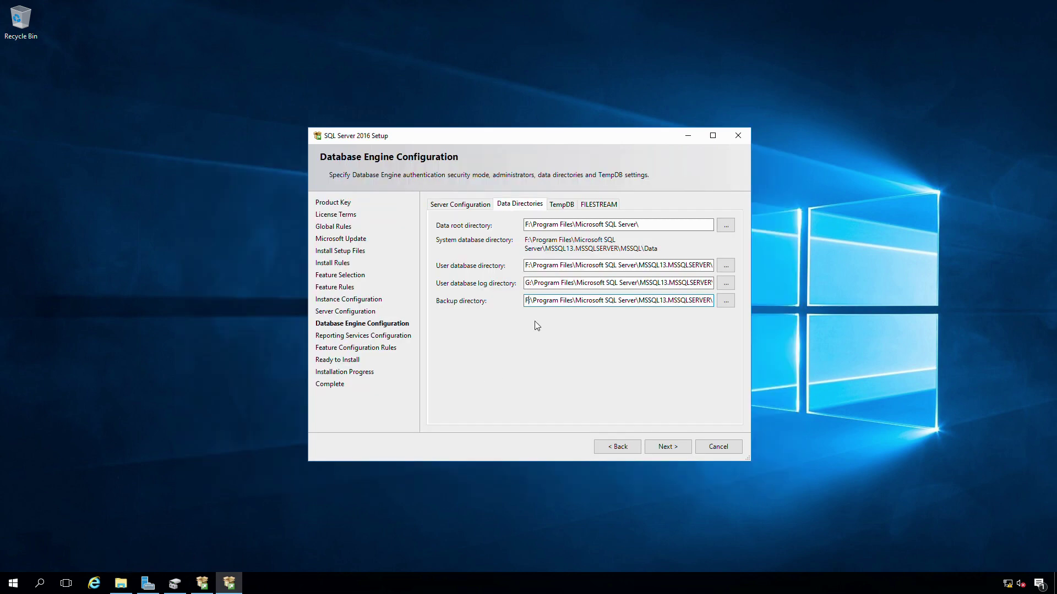
key(BackSpace)
text(E)
Review and accept the default TempDB settings, and keep Install and configure for Reporting Services Native Mode
click(562, 205)
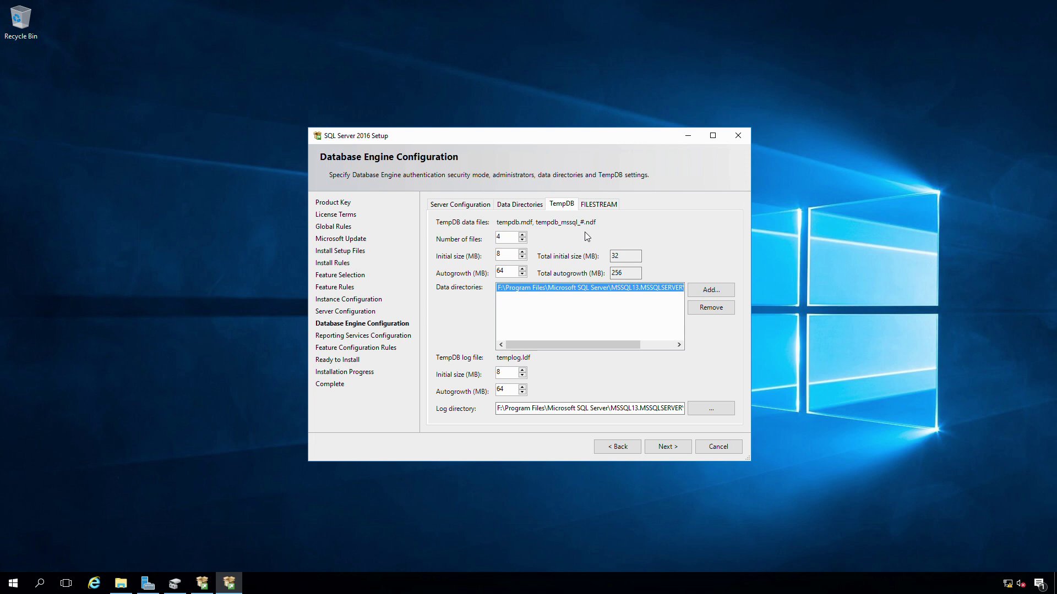
double_click(506, 257)
click(119, 584)
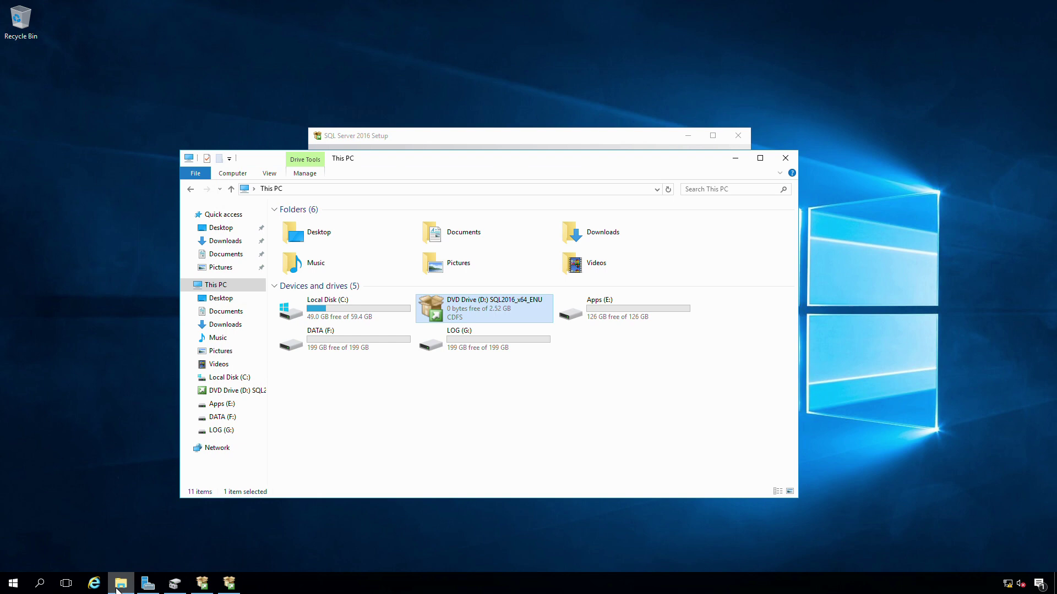
click(119, 585)
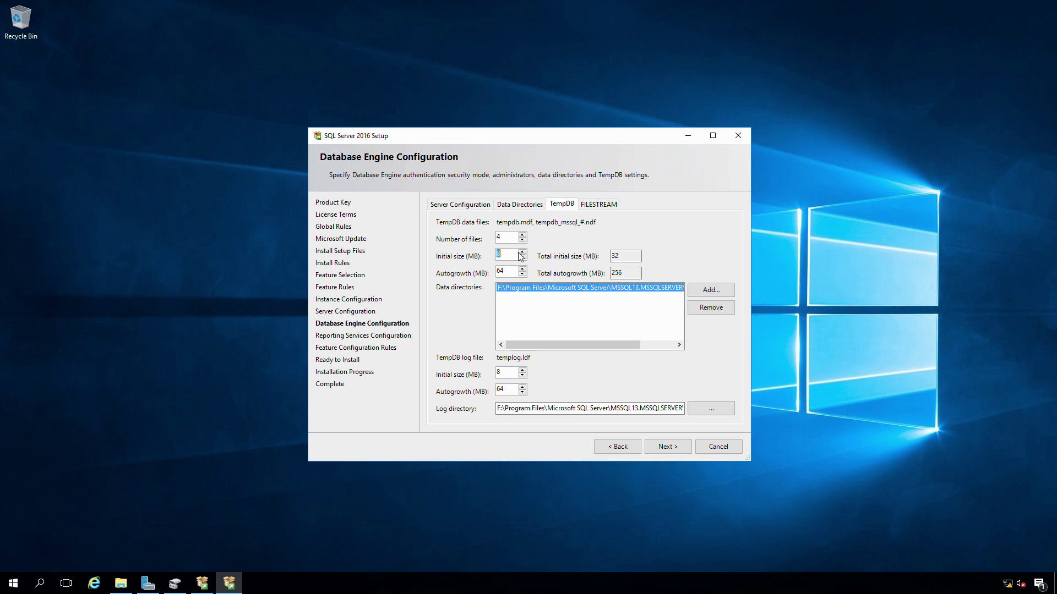
click(663, 452)
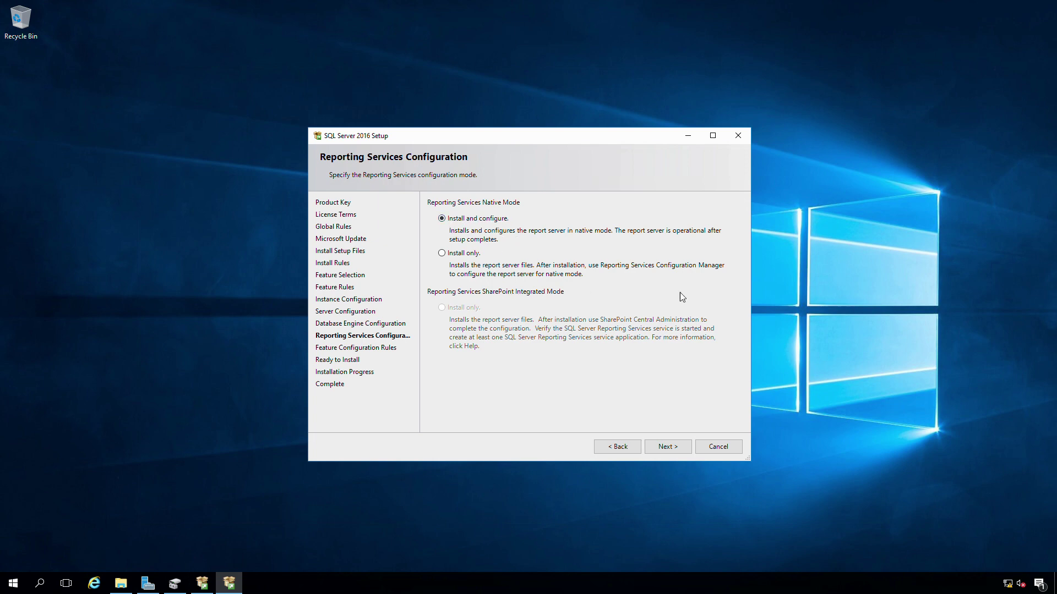
click(662, 450)
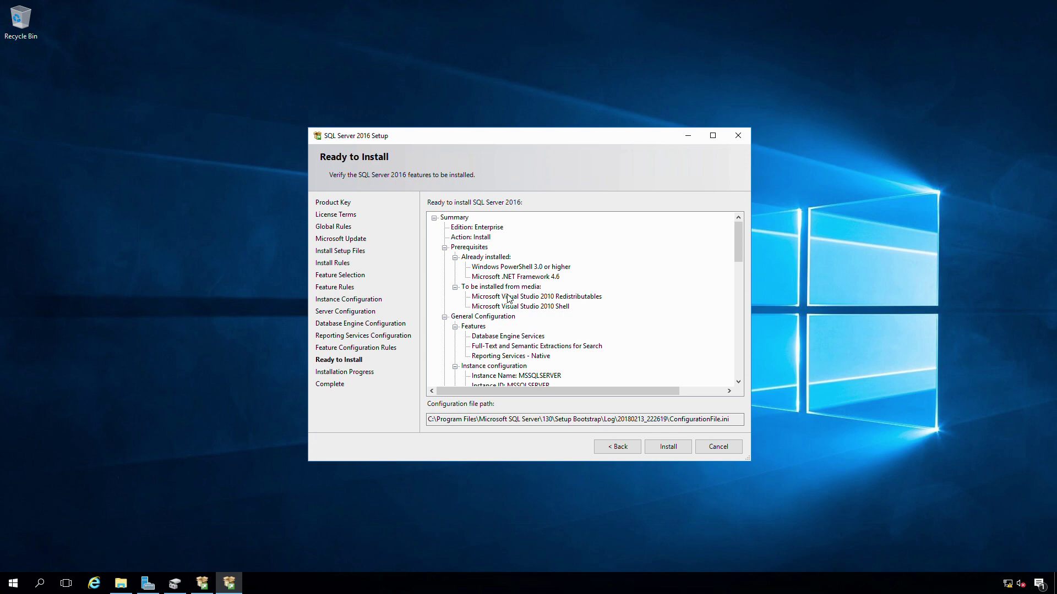
Copy the full configuration file path shown on the Ready to Install page
click(455, 419)
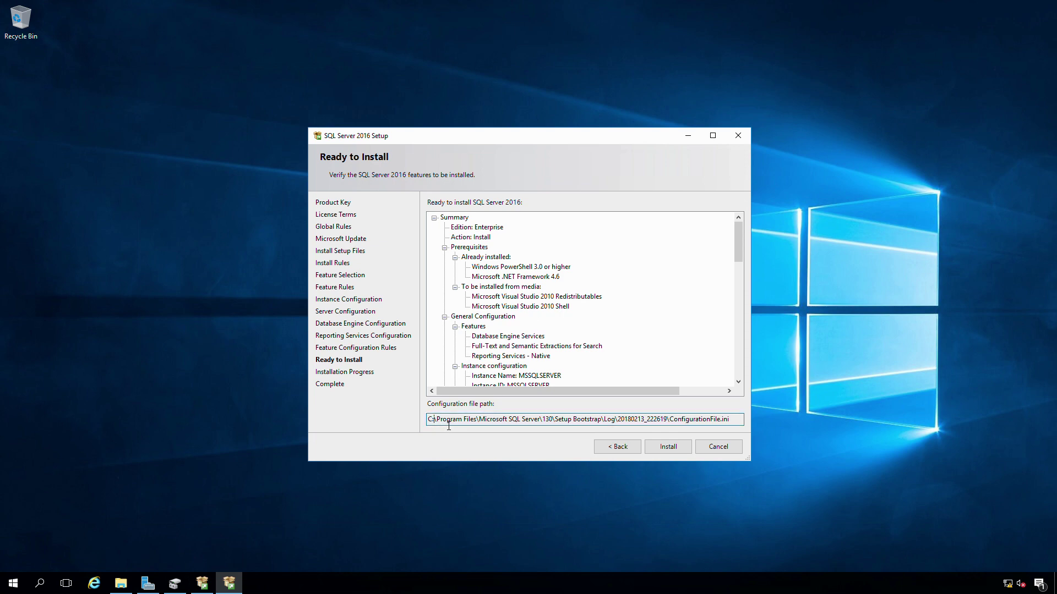
drag(429, 427, 742, 427)
key(ctrl+c)
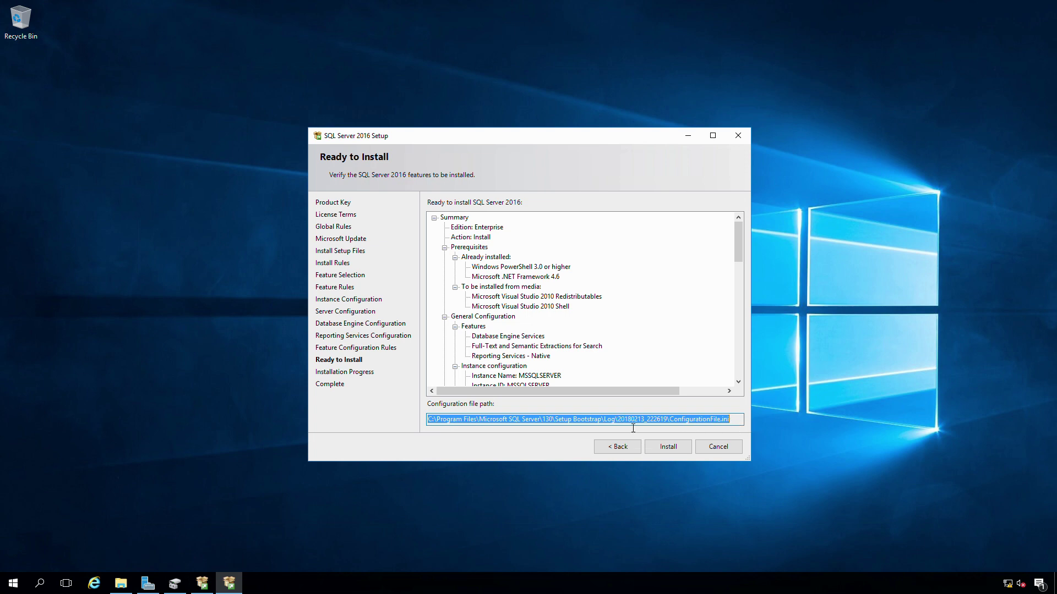
right_click(500, 421)
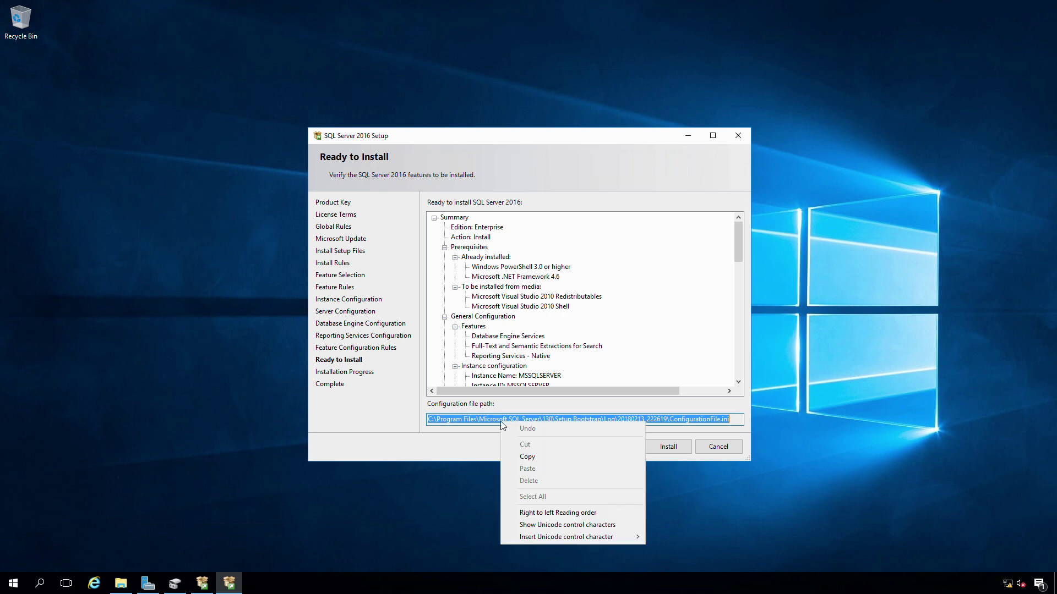
click(526, 457)
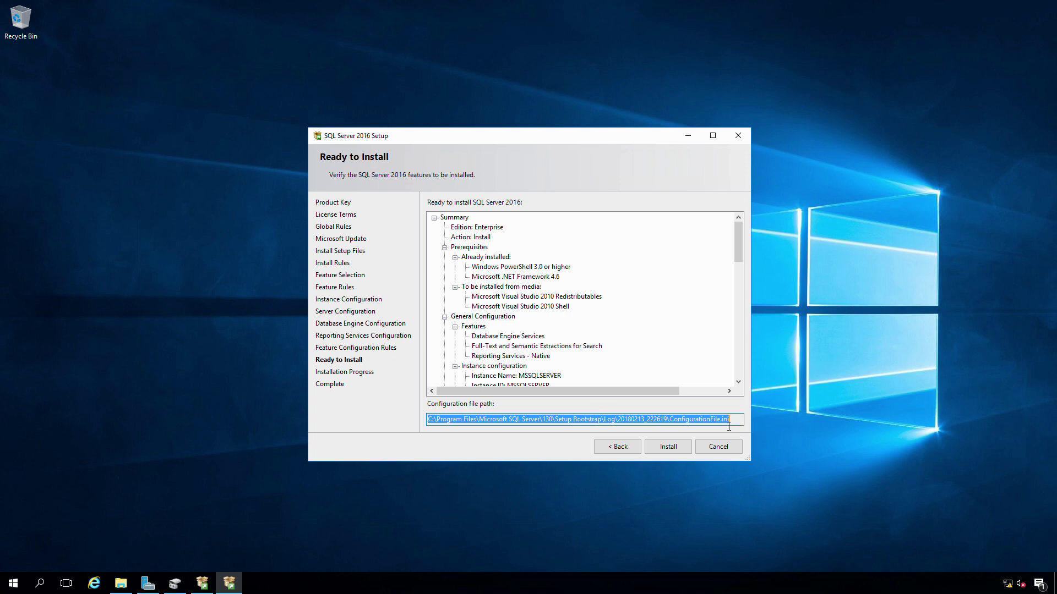
Switch to File Explorer and open the folder C:\Program Files\Microsoft SQL Server\130\Setup Bootstrap\Log\20180213_222619\ using the copied path without its file name
click(122, 590)
click(122, 590)
click(123, 590)
click(305, 189)
right_click(306, 189)
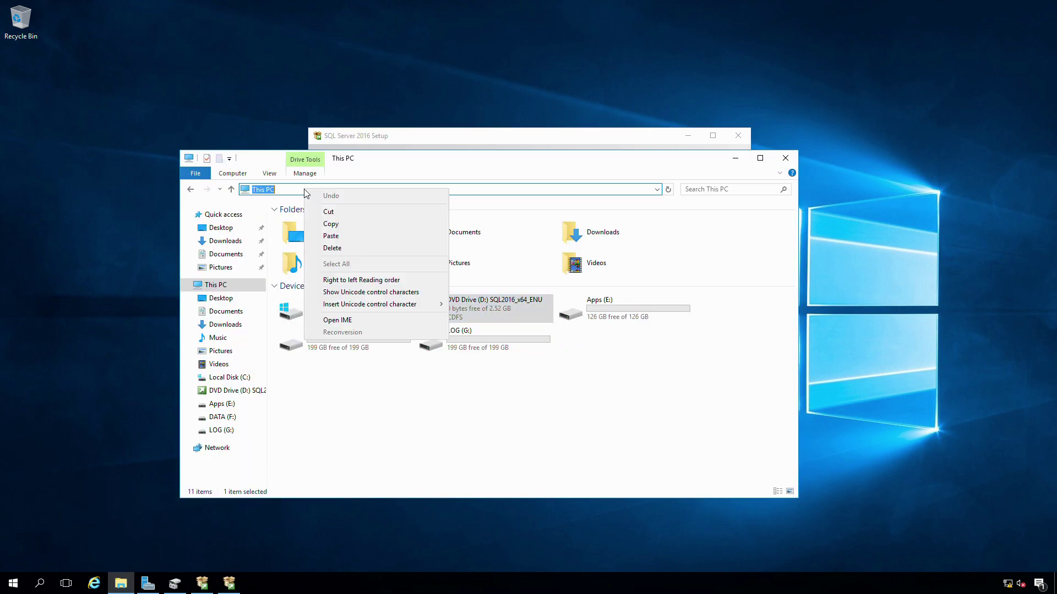
click(329, 236)
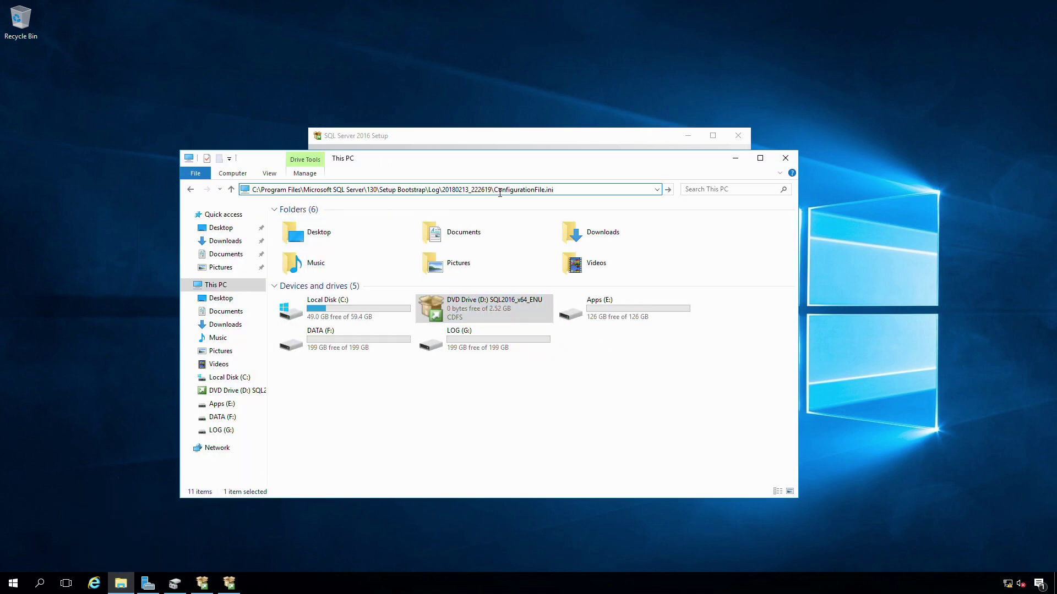
drag(495, 190, 637, 189)
key(Delete)
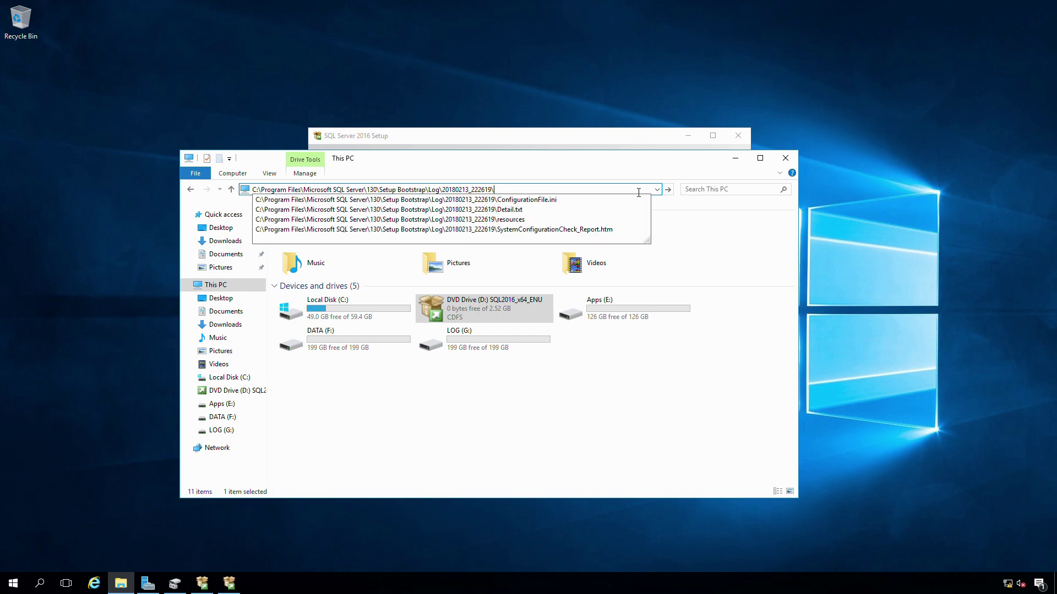
key(Return)
Copy ConfigurationFile from the setup log folder to the root of Local Disk (C:) and minimize File Explorer
click(312, 234)
right_click(312, 234)
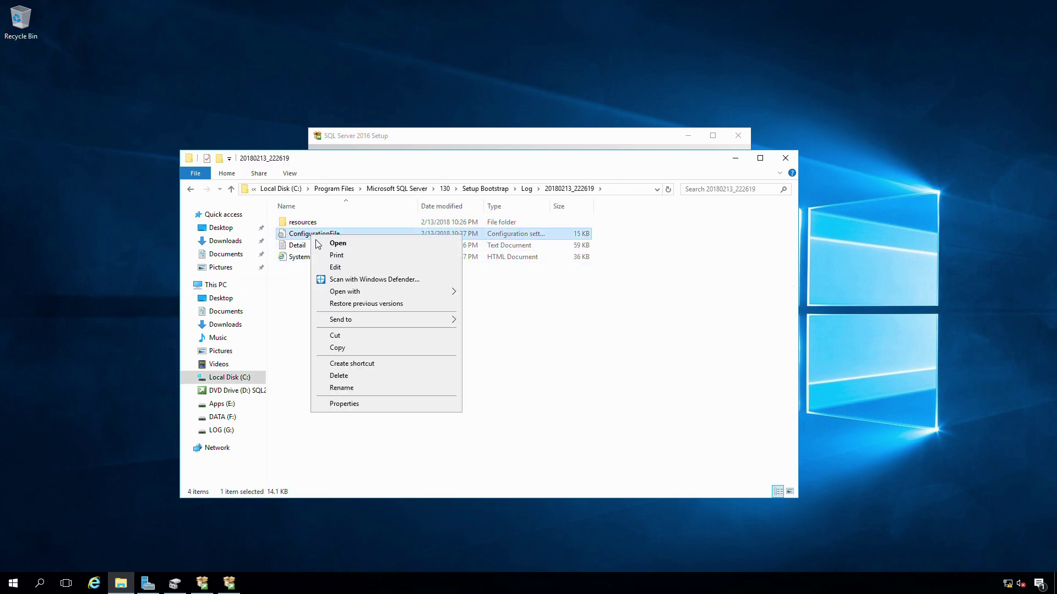
click(338, 347)
click(191, 190)
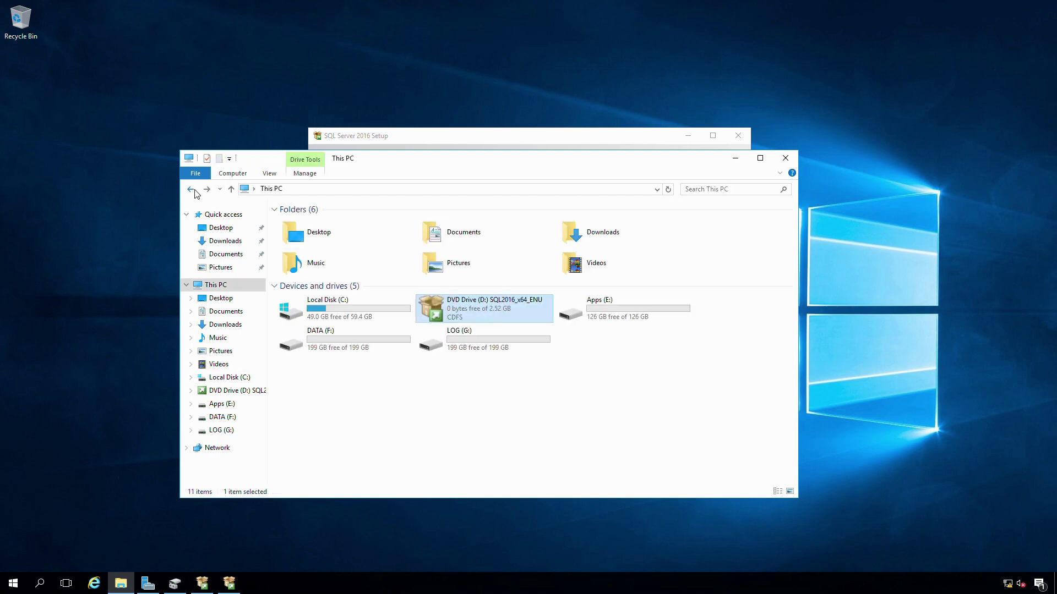
click(338, 401)
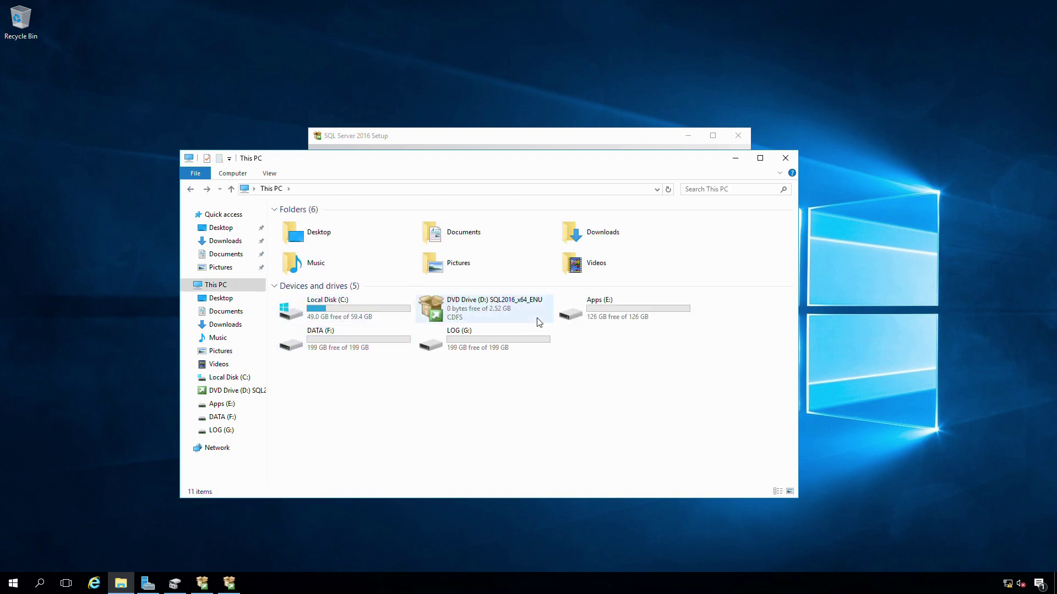
double_click(357, 305)
right_click(346, 343)
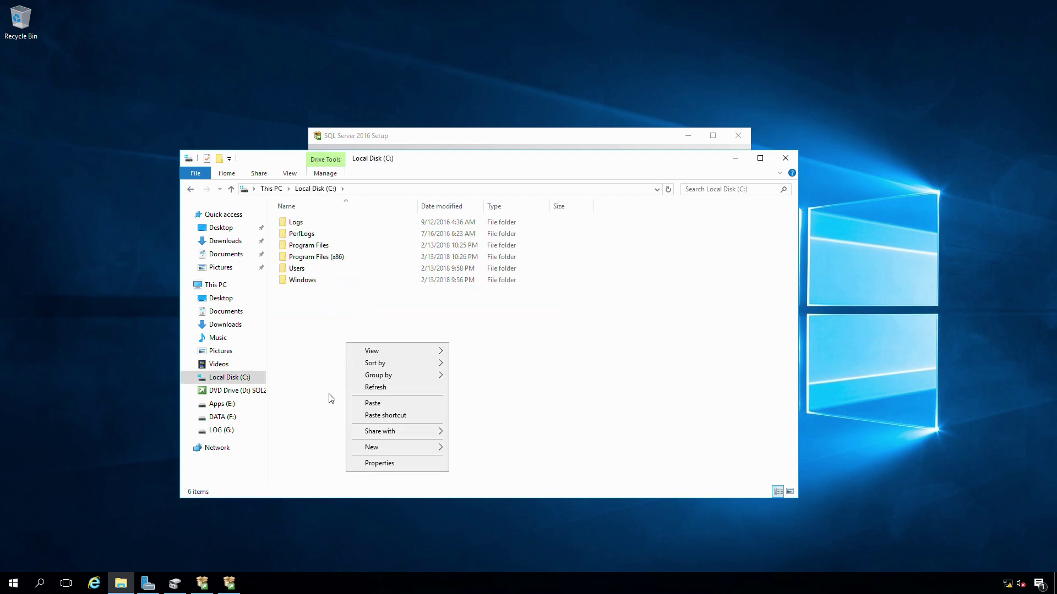
click(373, 404)
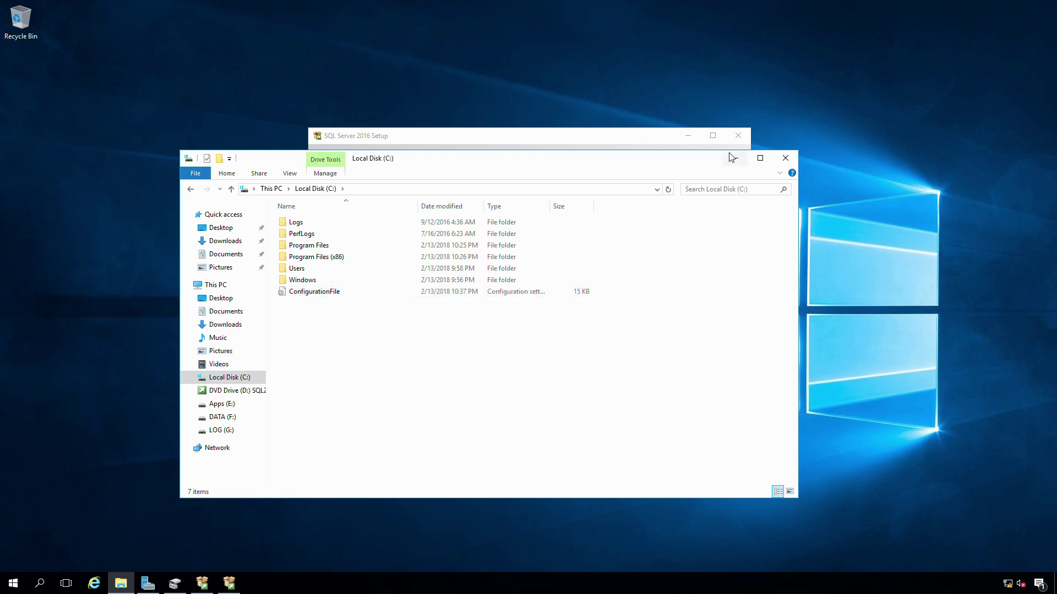
click(730, 158)
Run the SQL Server 2016 installation, review the feature statuses and close the setup wizard
click(610, 308)
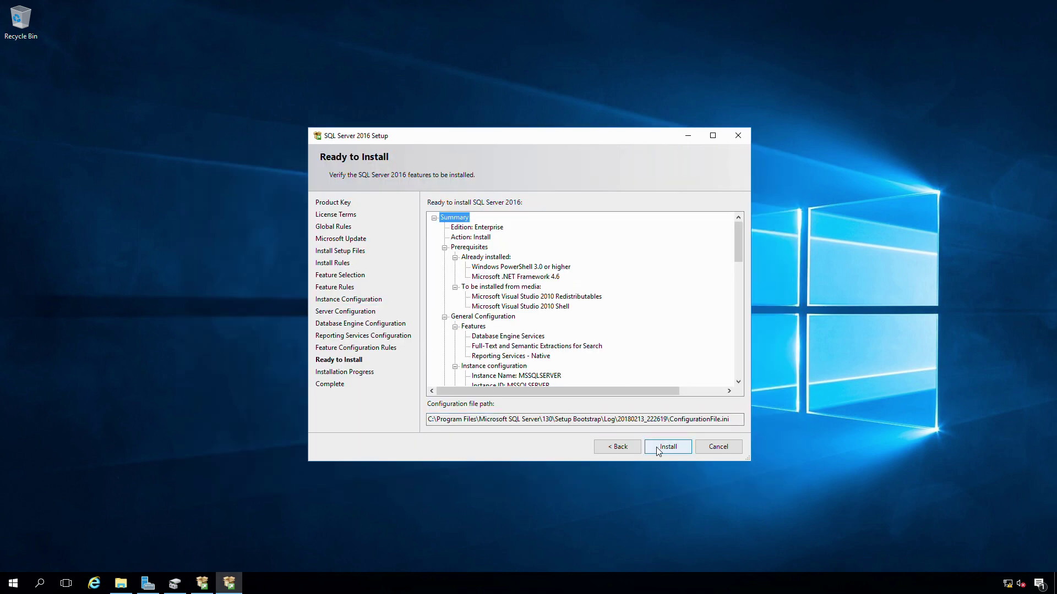
click(658, 451)
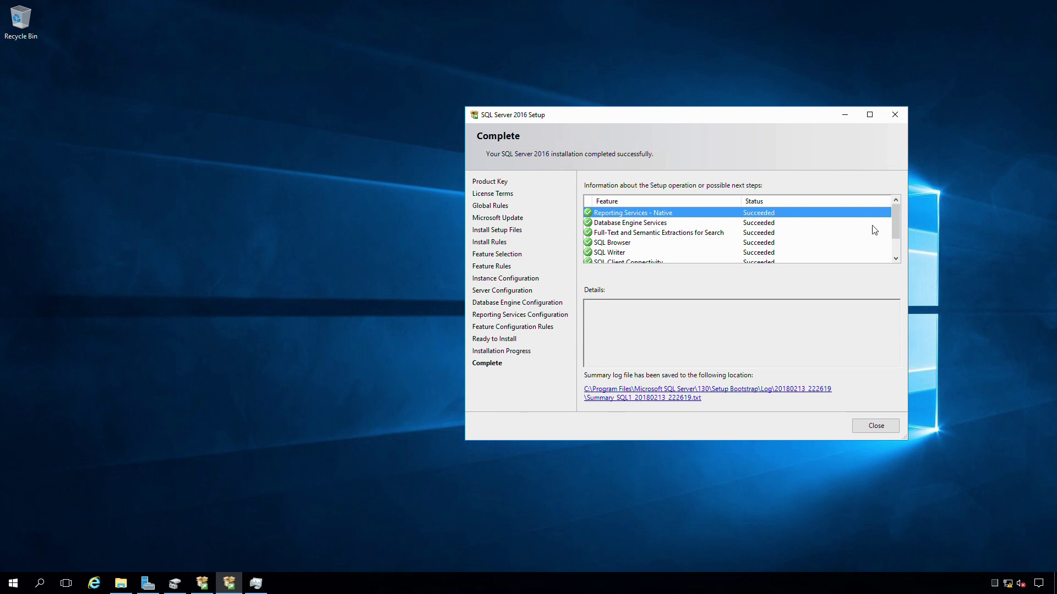
mouse_move(896, 222)
mouse_down()
mouse_move(896, 239)
mouse_move(893, 215)
mouse_up()
click(875, 427)
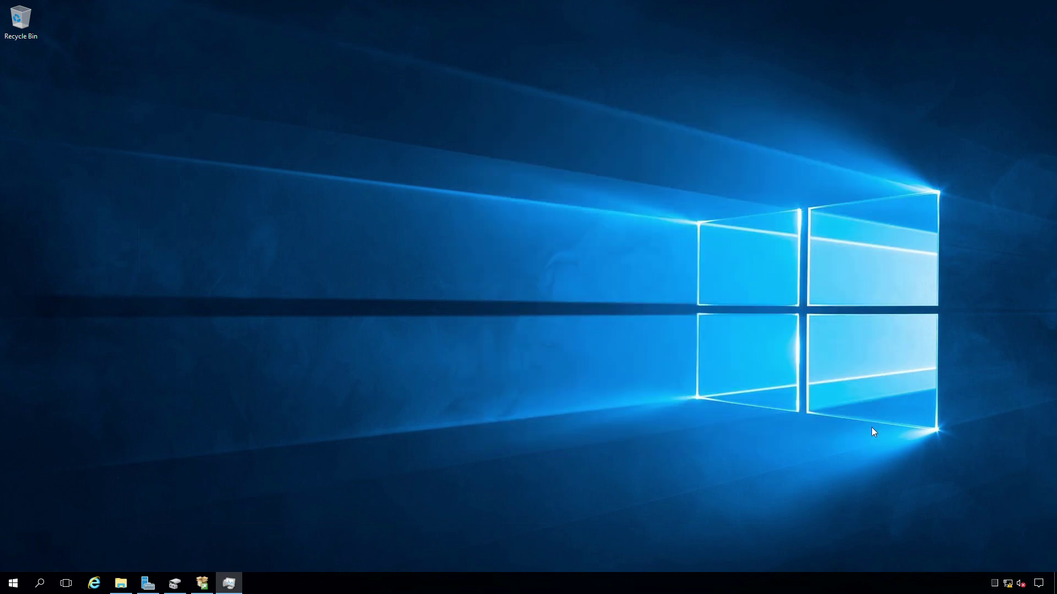
Look through the newly installed SQL Server 2008 and 2016 programs and open SQL Server 2016 Configuration Manager
click(14, 584)
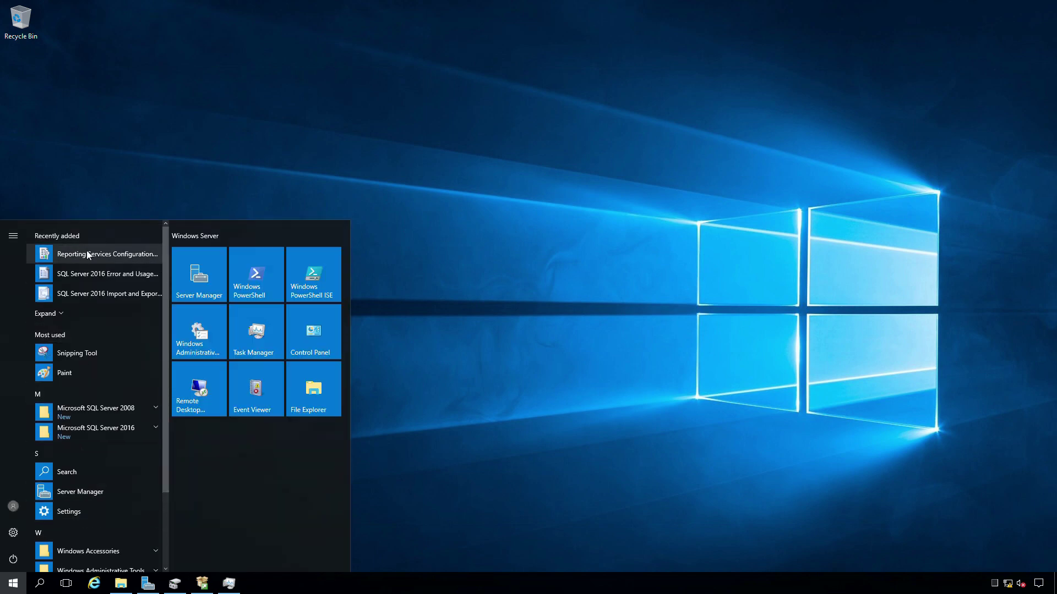
click(83, 412)
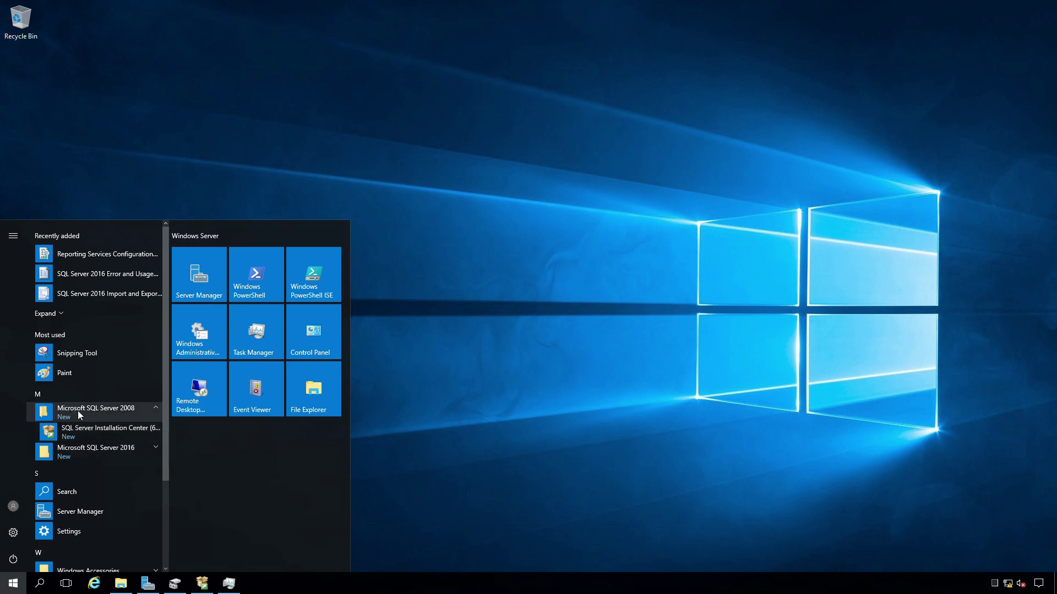
click(78, 410)
click(86, 429)
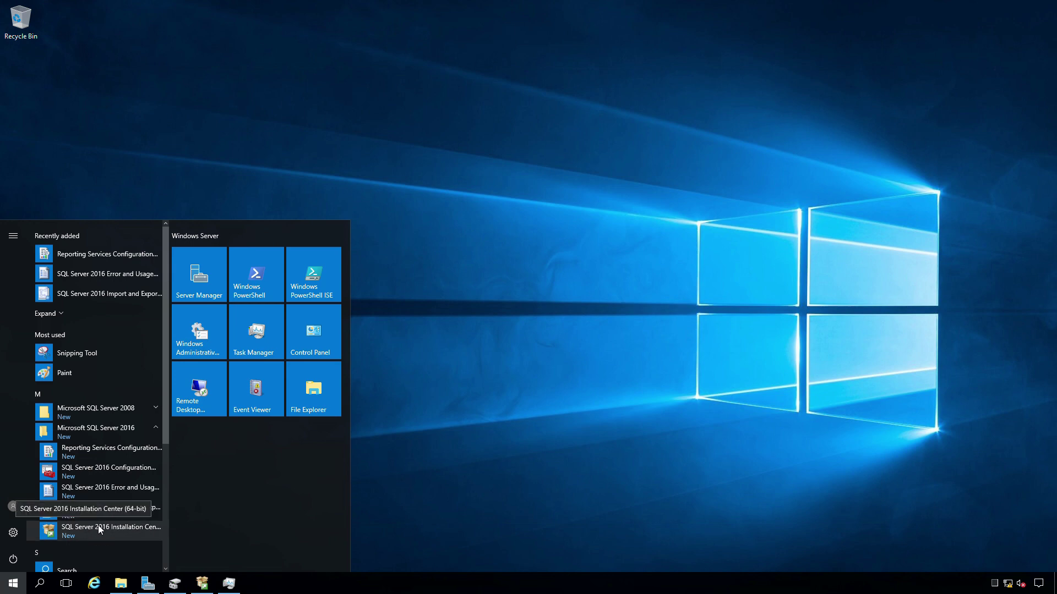
click(49, 475)
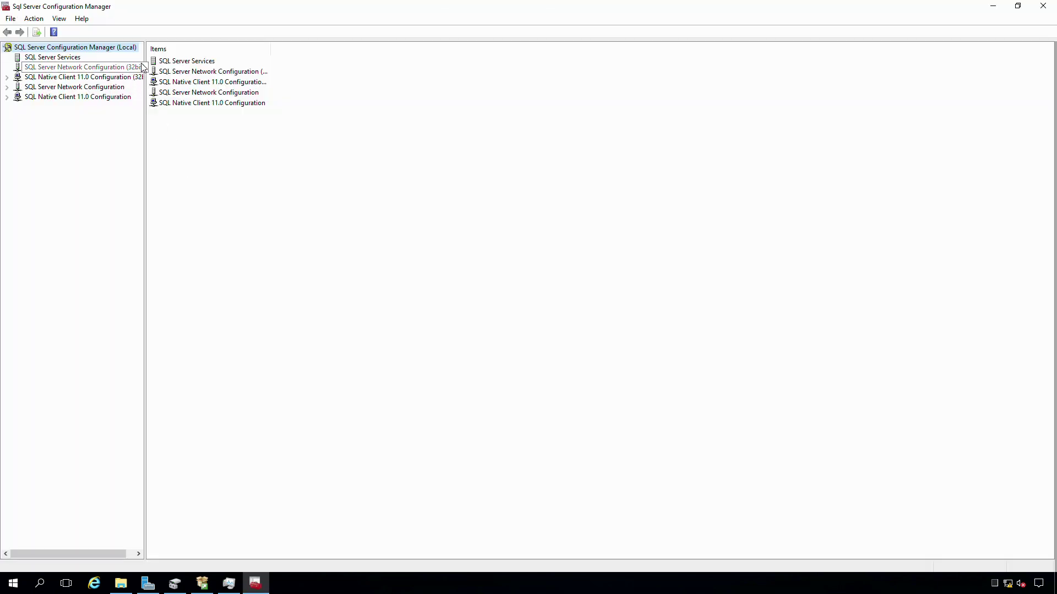
Show the SQL Server Services list and widen the tree pane and Name column to read the full names
drag(146, 61, 202, 56)
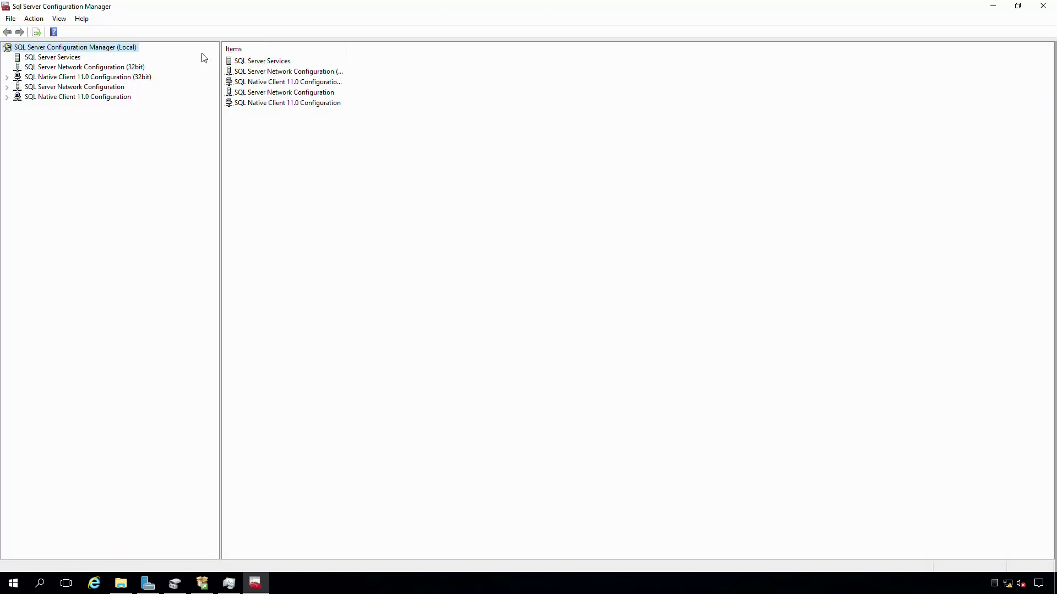
click(48, 58)
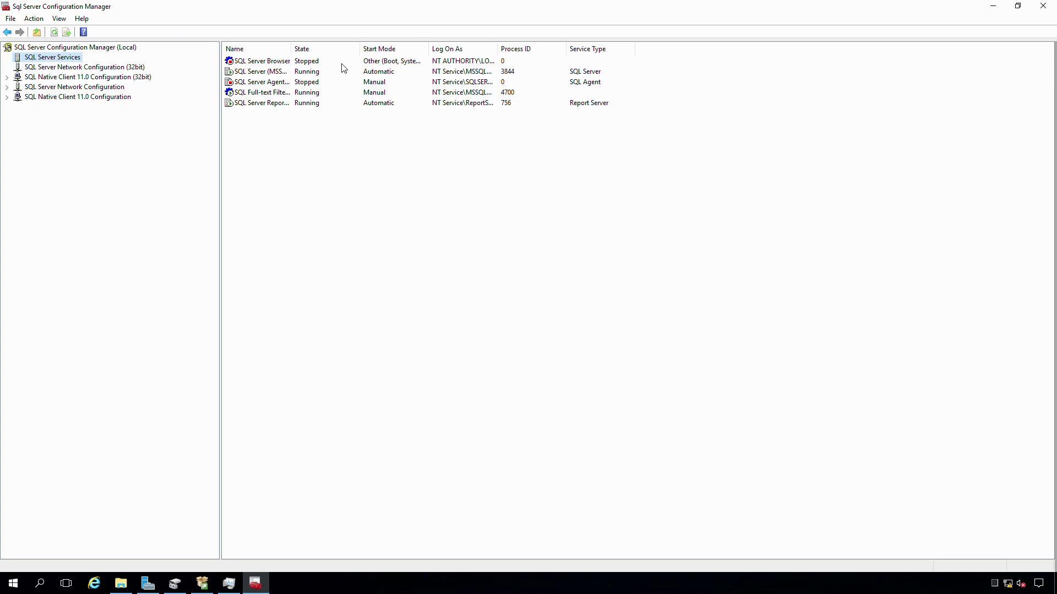
drag(291, 52, 401, 53)
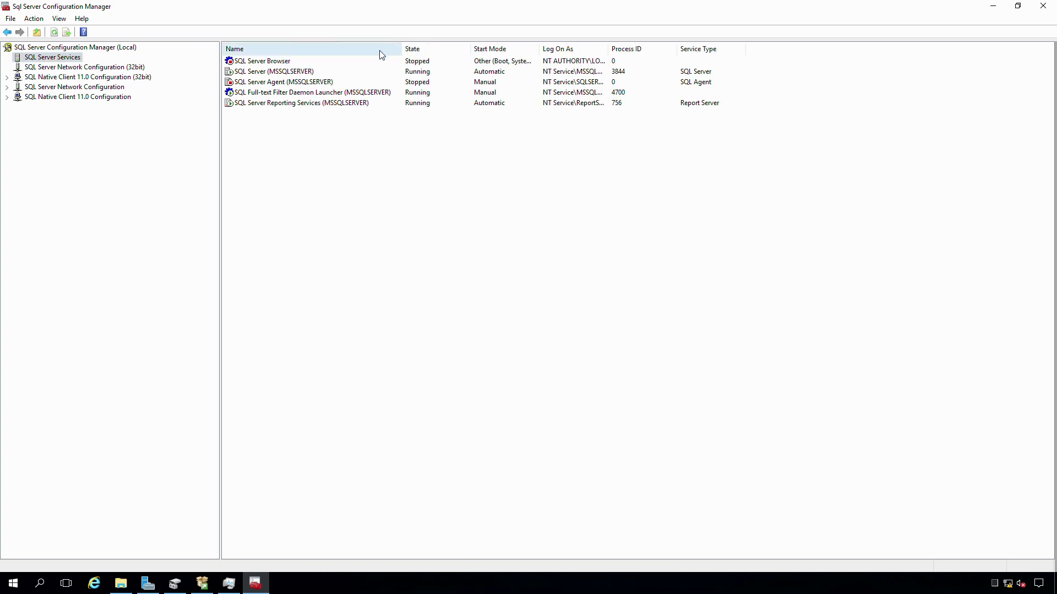
Check the state and start mode of the SQL Server, Reporting Services, Agent and Browser services, and close SQL Server Configuration Manager
click(258, 73)
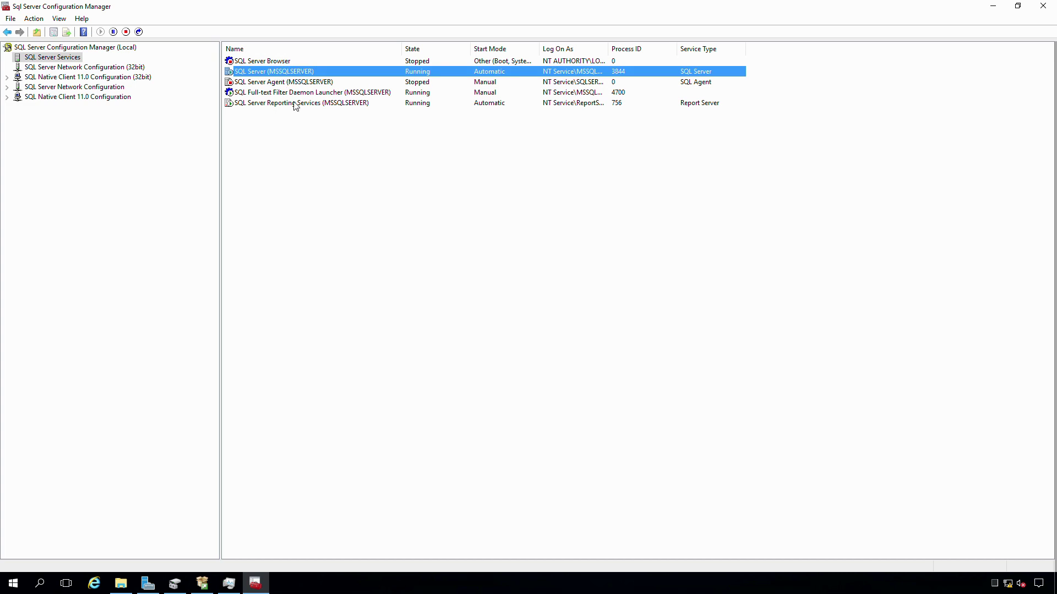
click(269, 103)
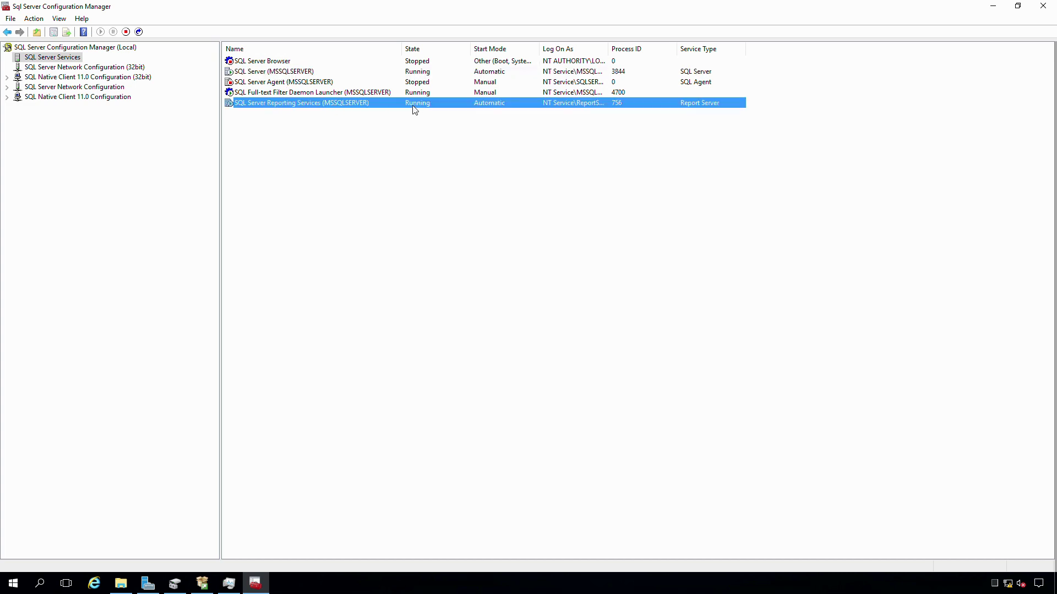
click(291, 73)
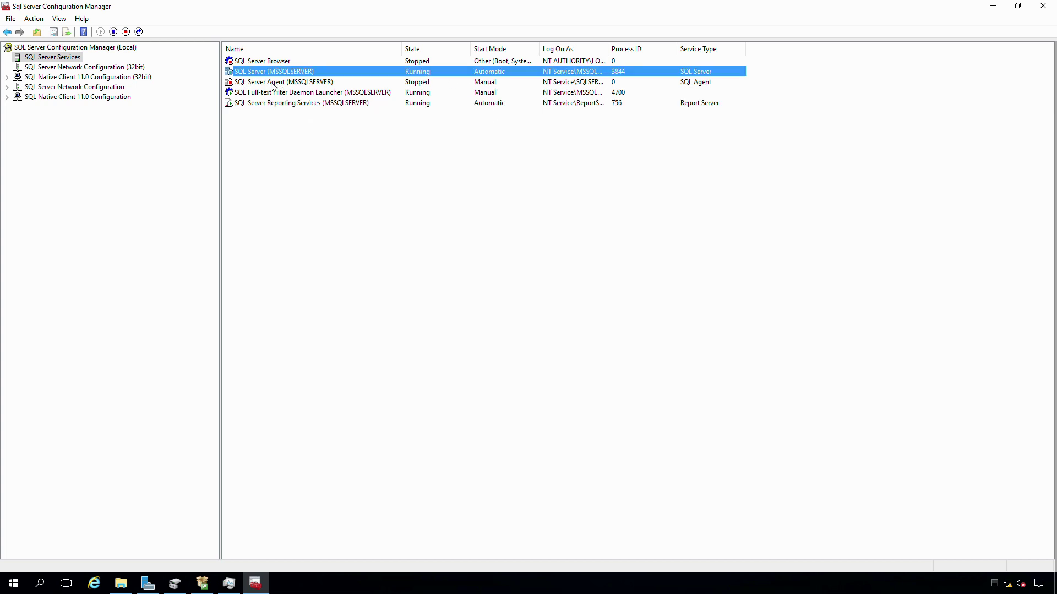
click(272, 84)
click(265, 60)
click(280, 86)
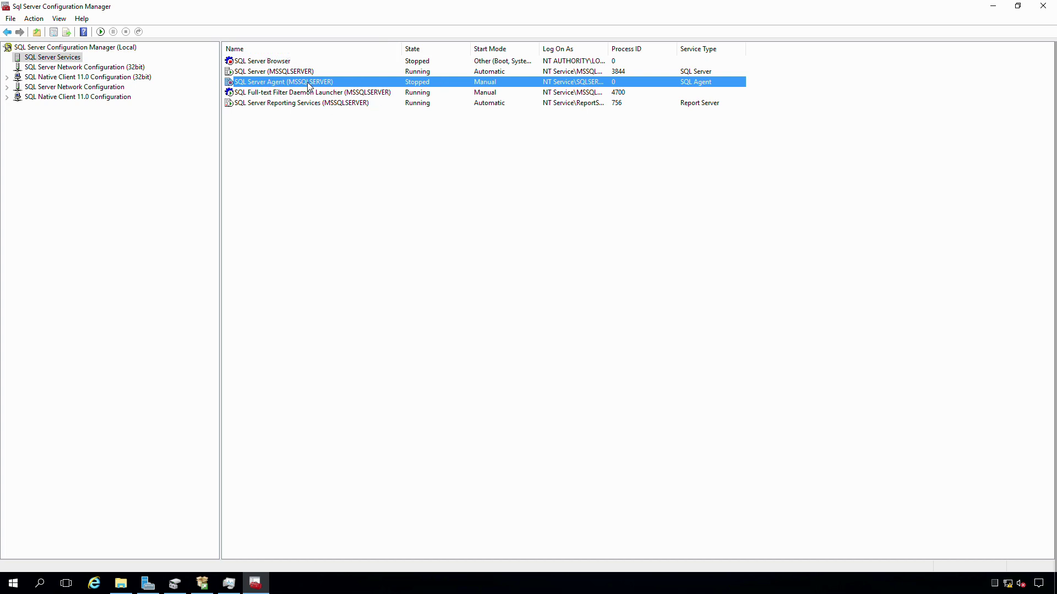
click(388, 169)
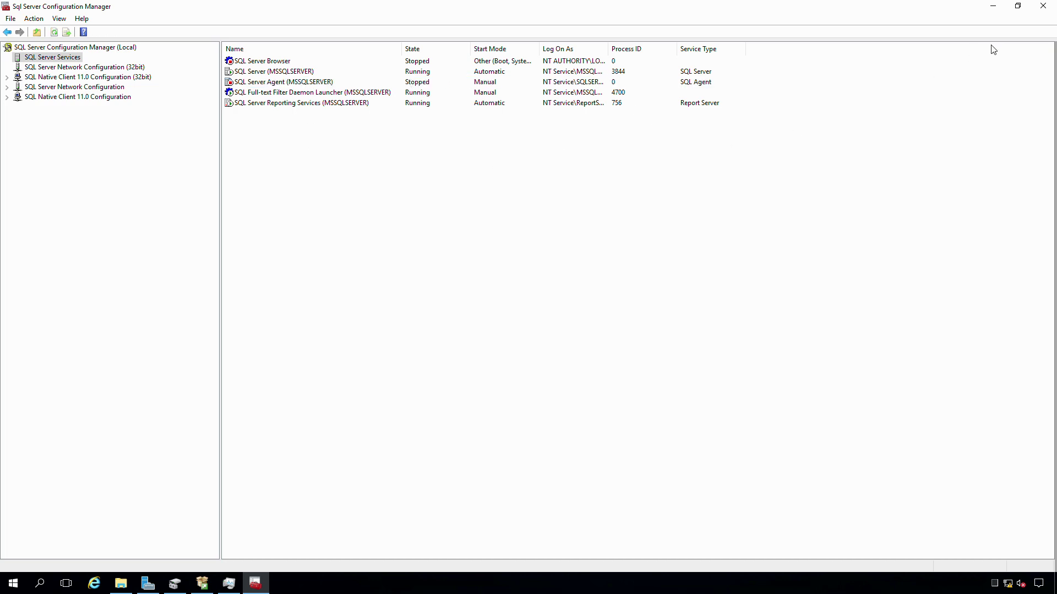
click(1043, 6)
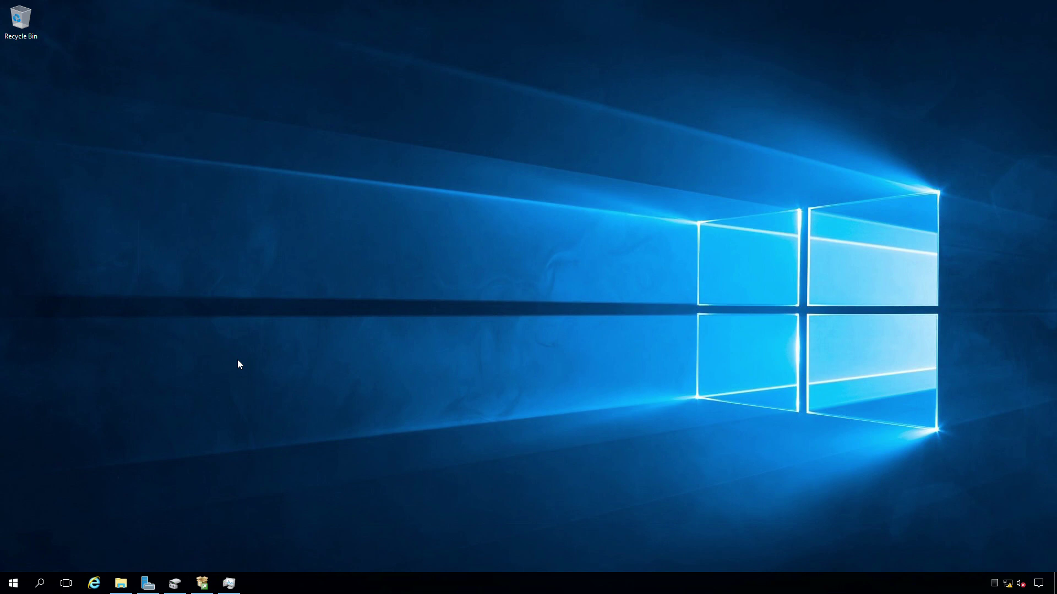
Try to open the SQL Server Management Tools download page from SQL Server Installation Center, dismiss the browser prompts and close the browser
click(203, 588)
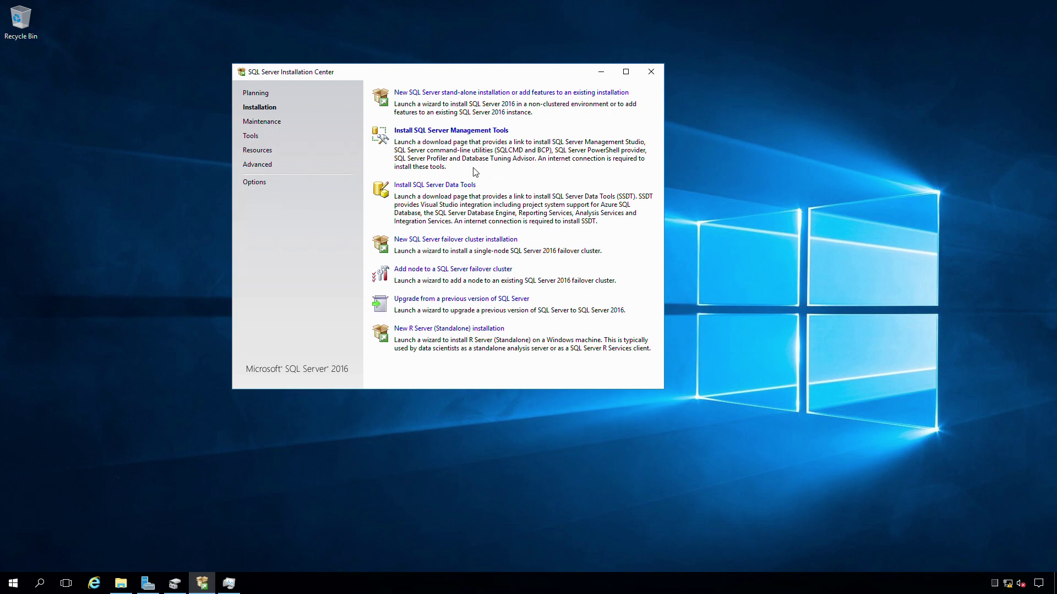
click(422, 133)
drag(372, 73, 352, 71)
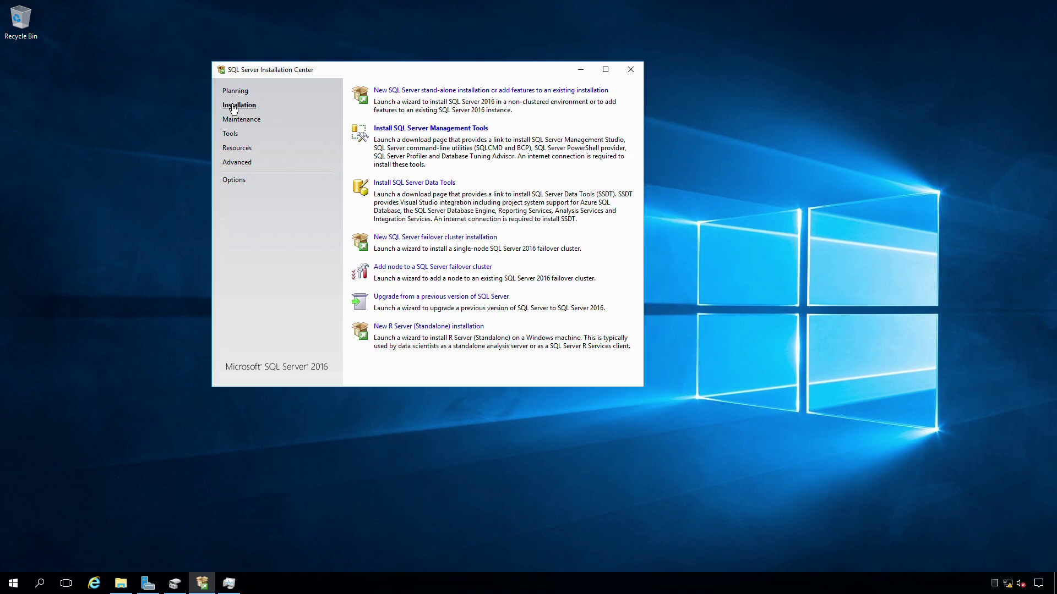
click(406, 131)
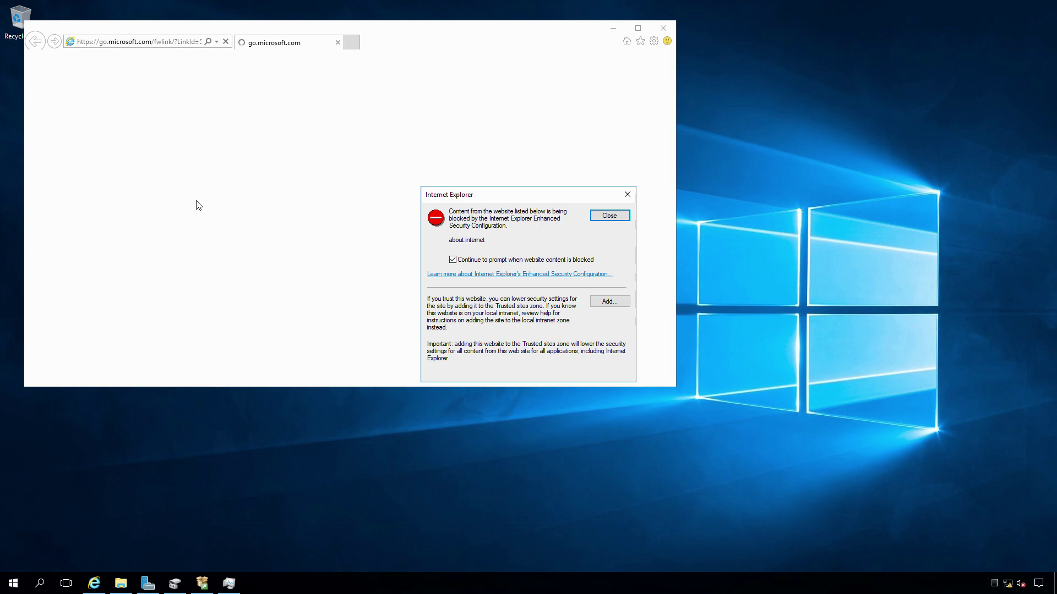
click(628, 196)
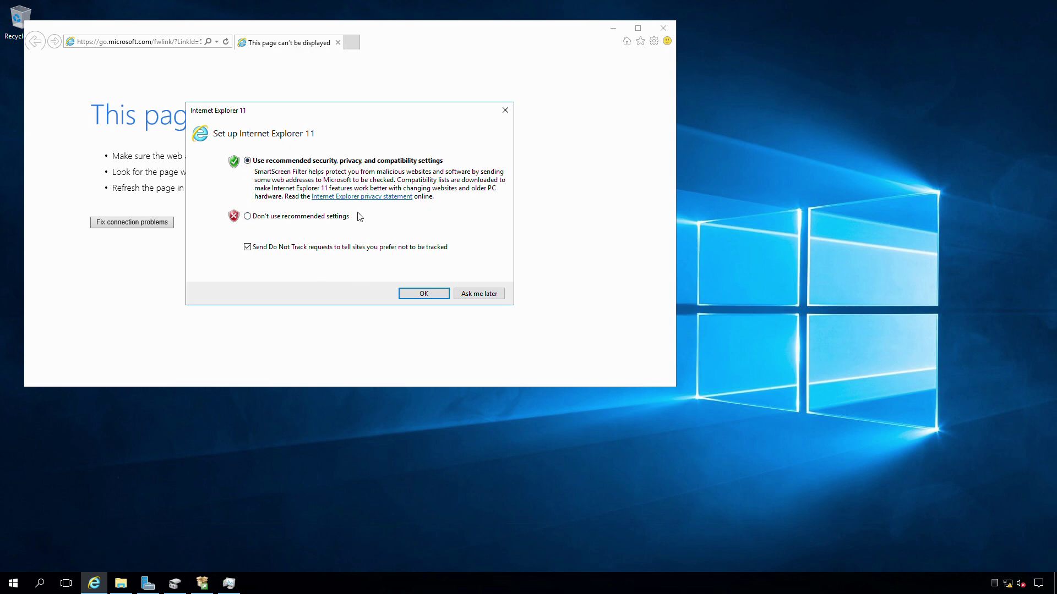
click(505, 110)
click(626, 195)
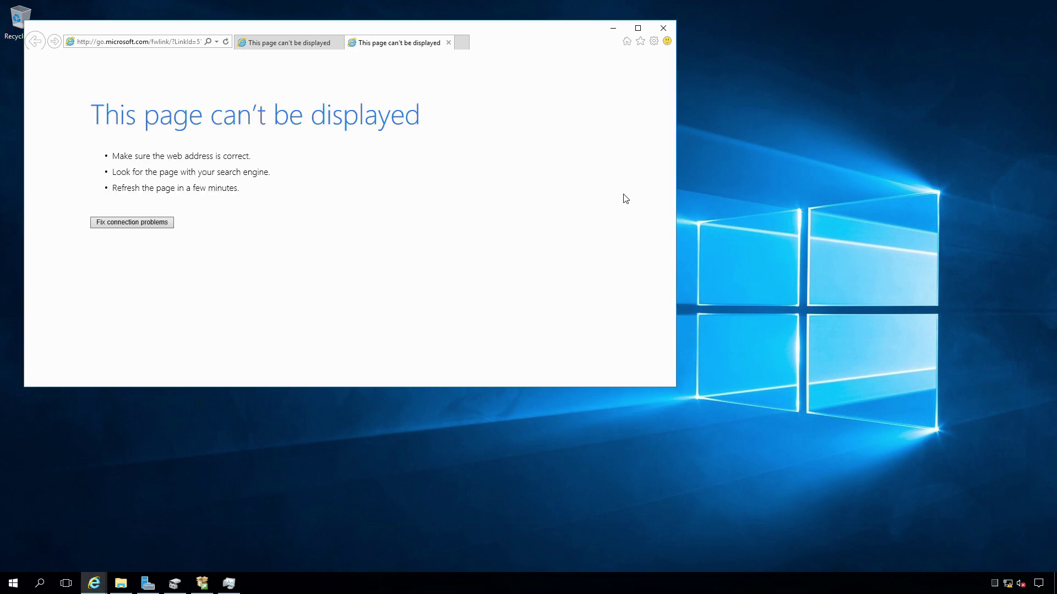
click(449, 43)
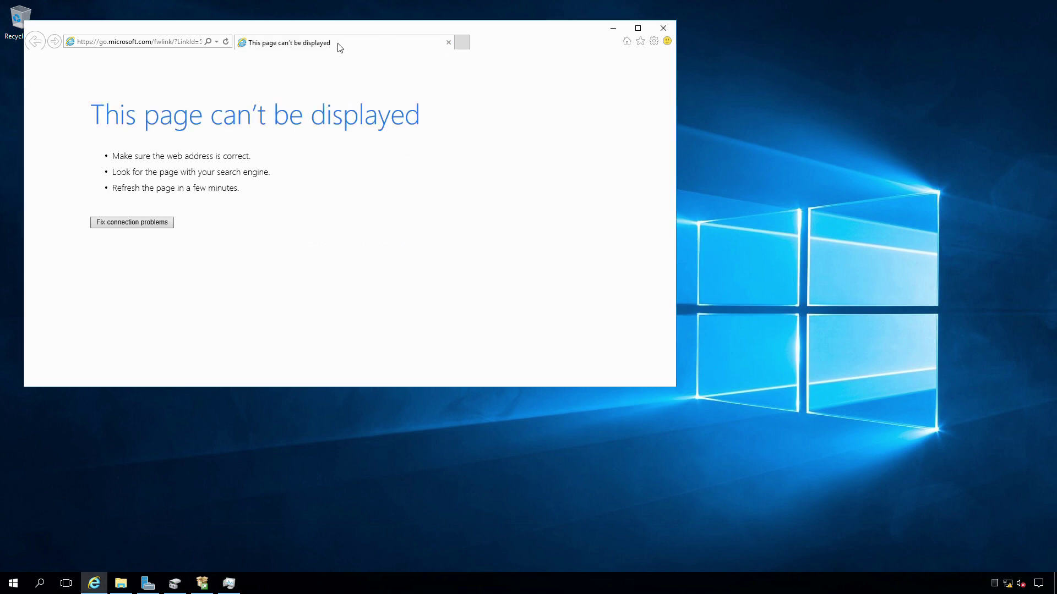
click(449, 44)
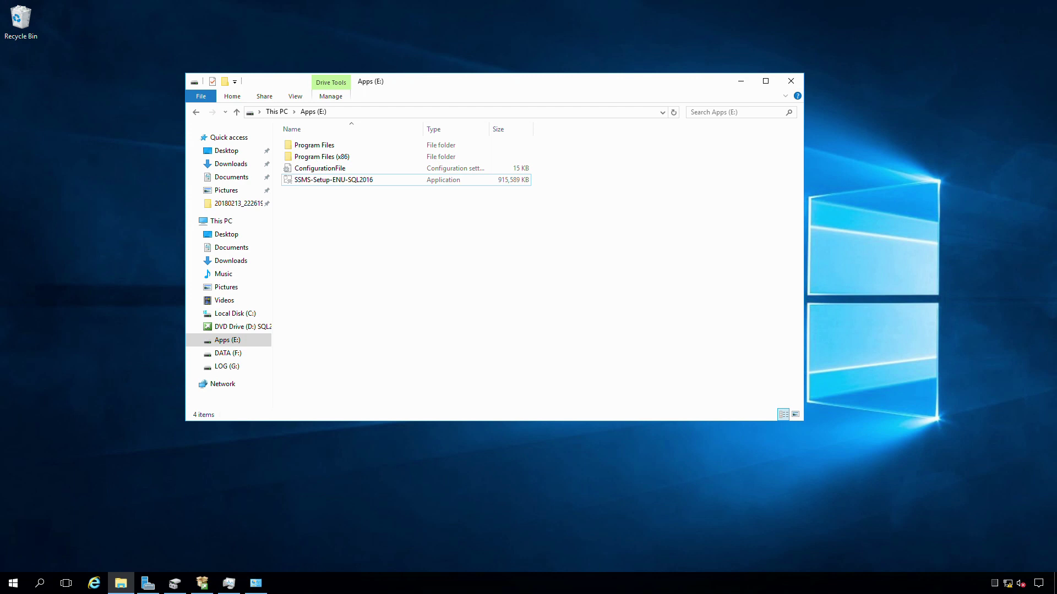
Run SSMS-Setup-ENU-SQL2016 from Apps (E:), close File Explorer, install SQL Server Management Studio and close the completed setup
click(328, 184)
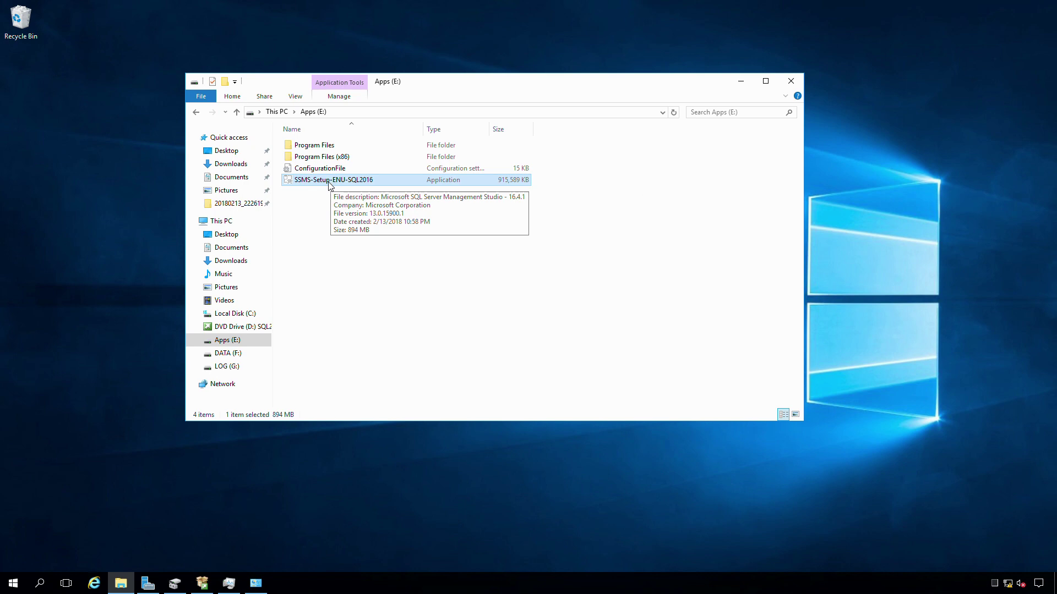
double_click(328, 184)
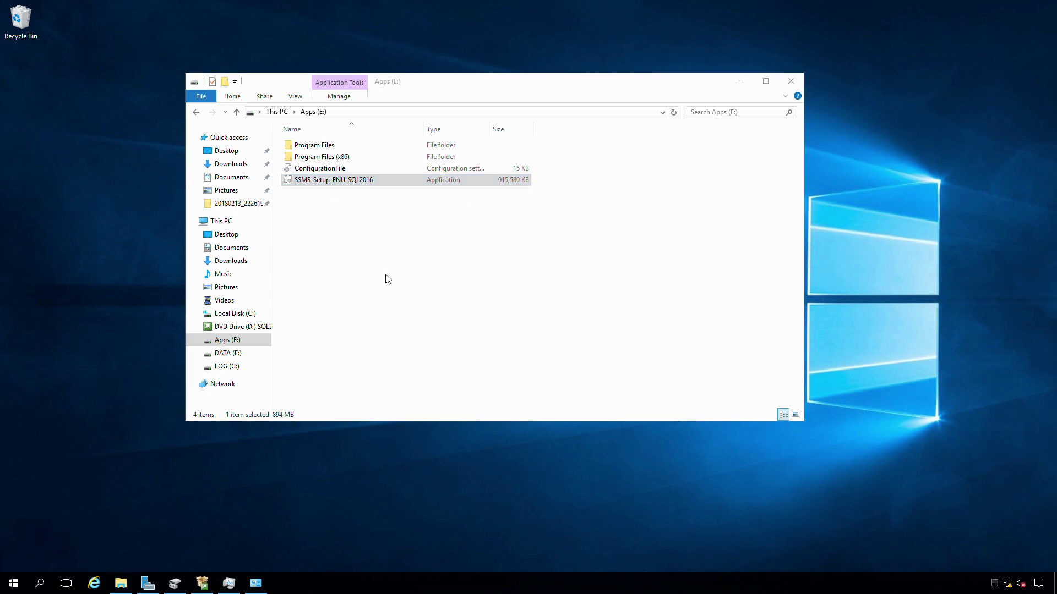
click(736, 83)
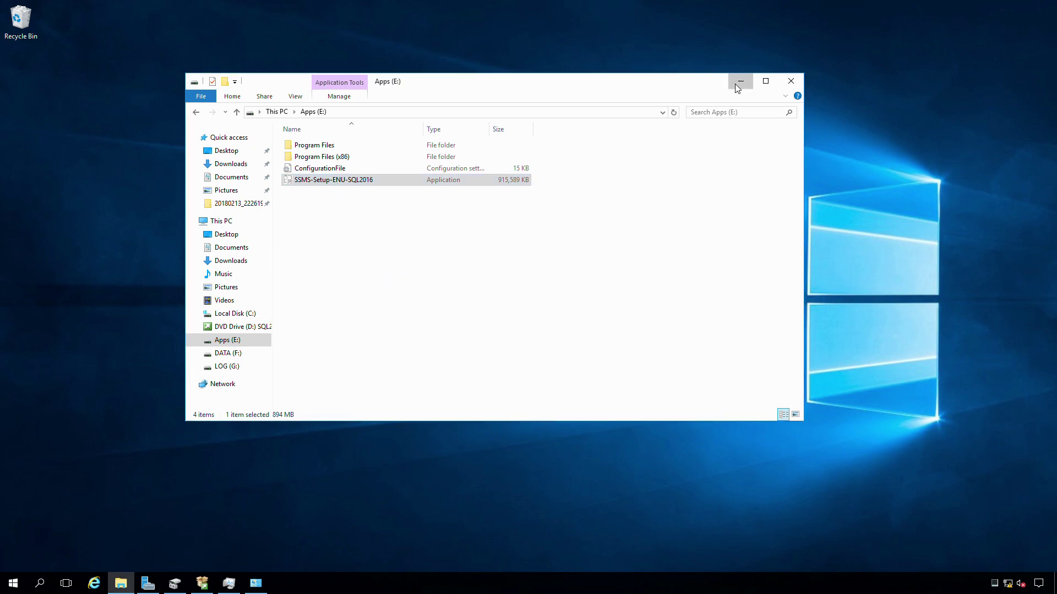
click(790, 83)
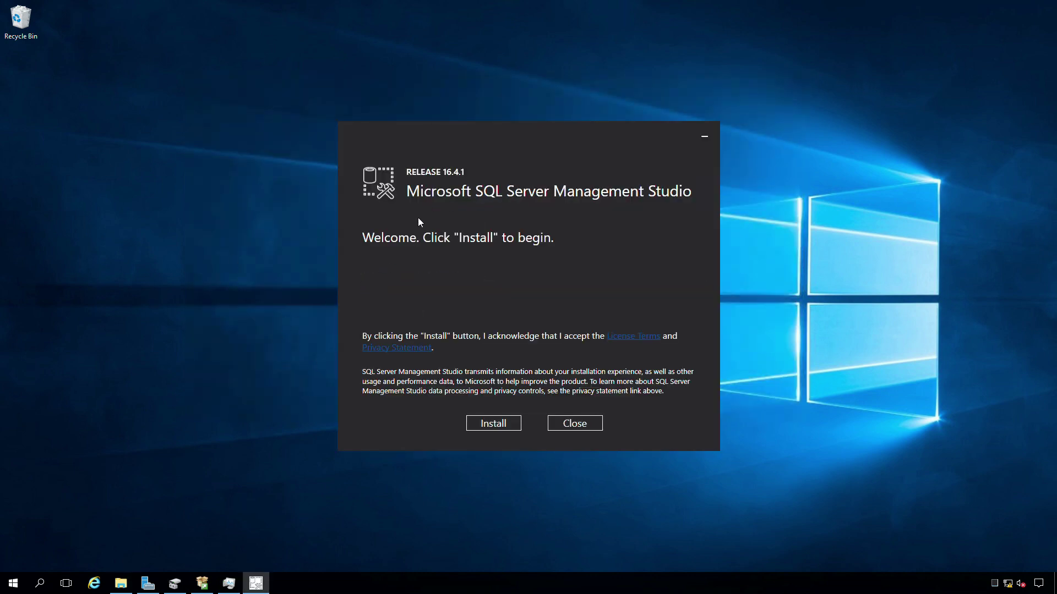
click(489, 425)
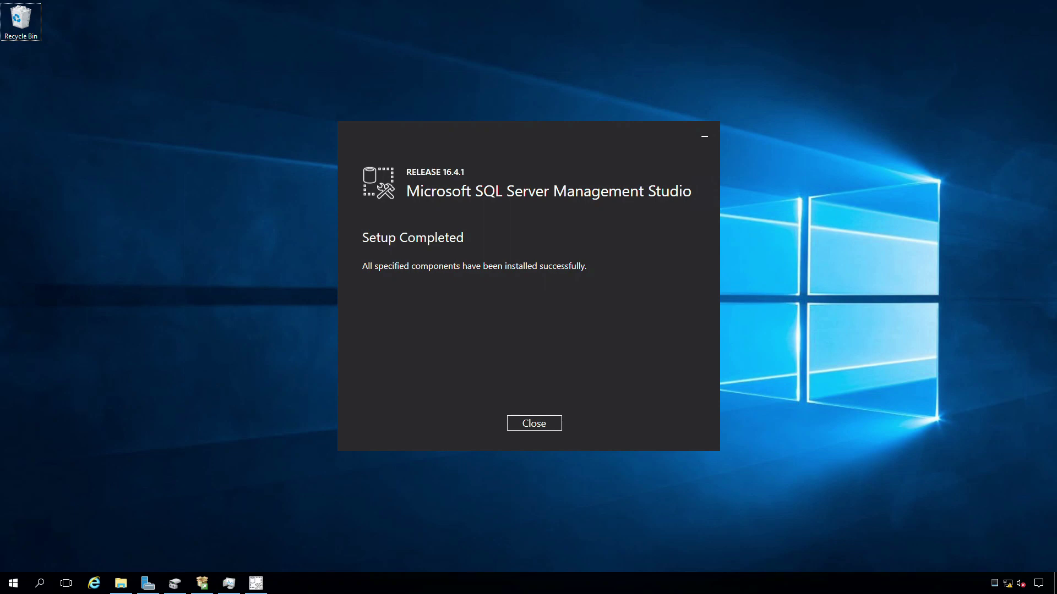
click(532, 425)
click(532, 425)
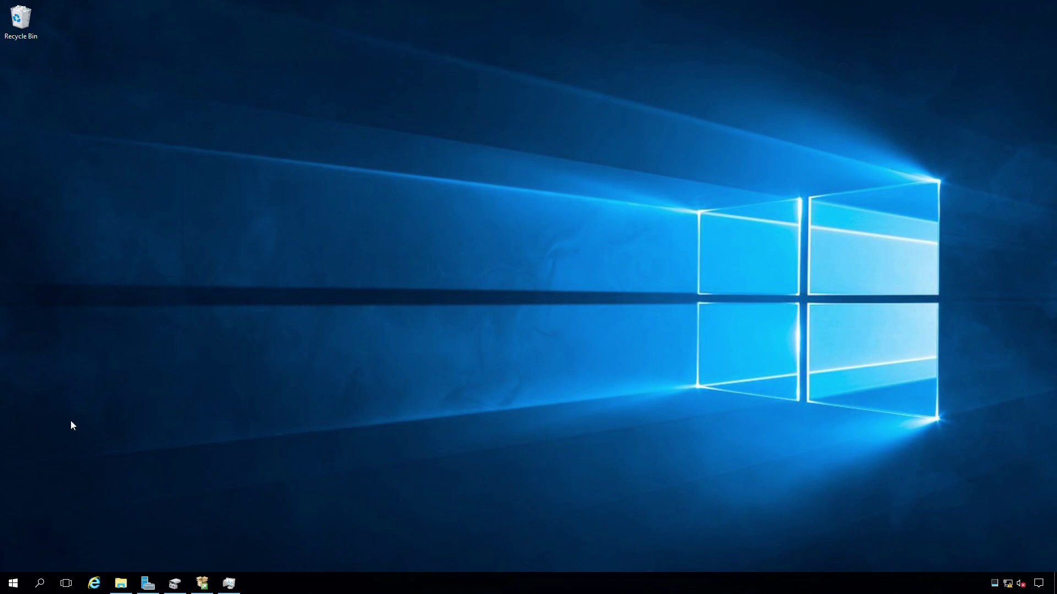
Look through the installed Microsoft SQL Server 2016 programs and launch Microsoft SQL Server Management Studio
click(13, 584)
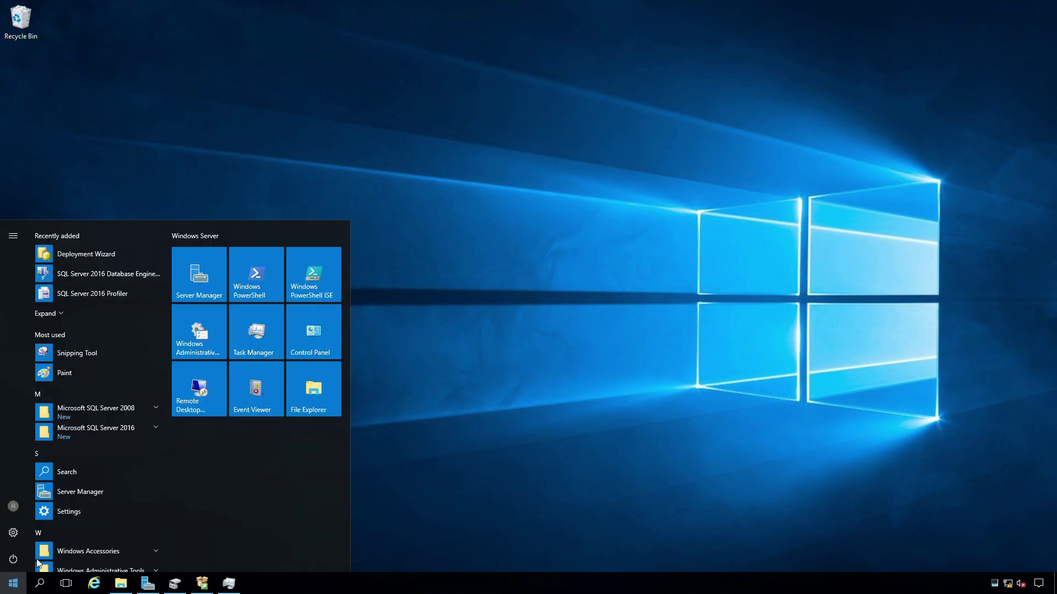
scroll(88, 339, down, 3)
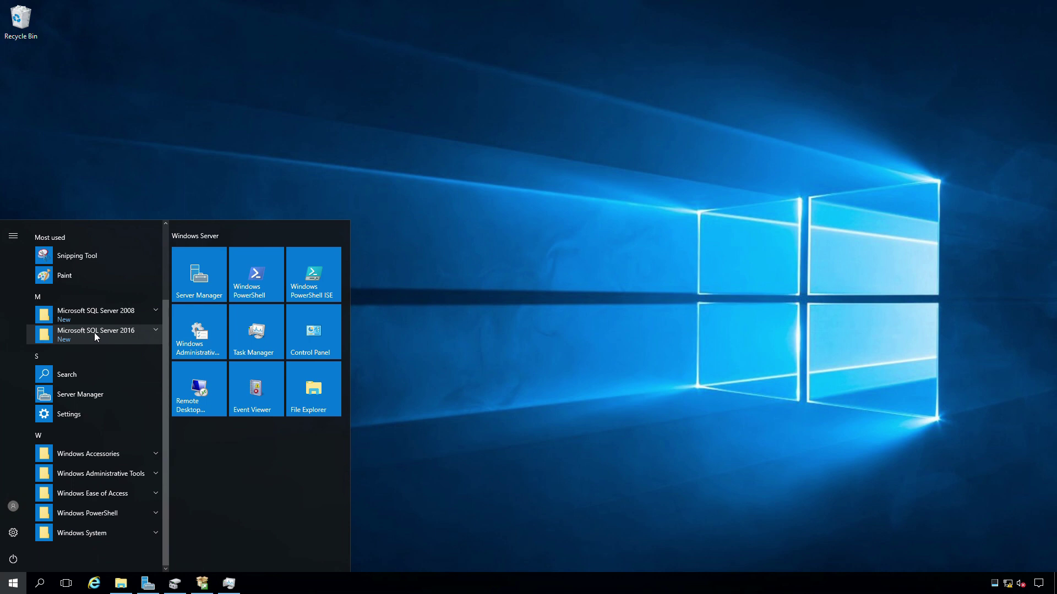
click(83, 334)
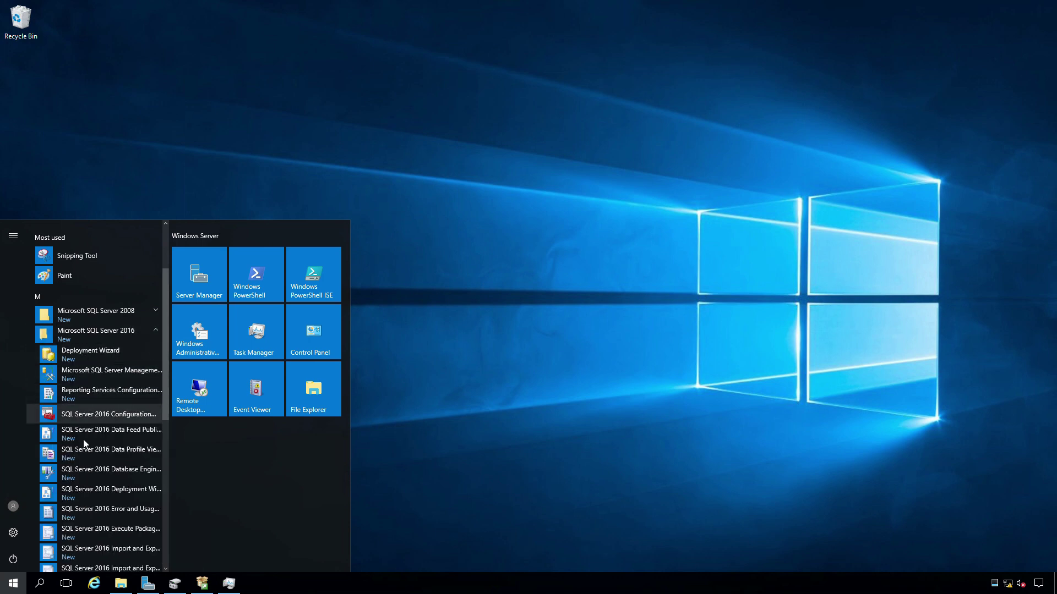
scroll(96, 430, down, 5)
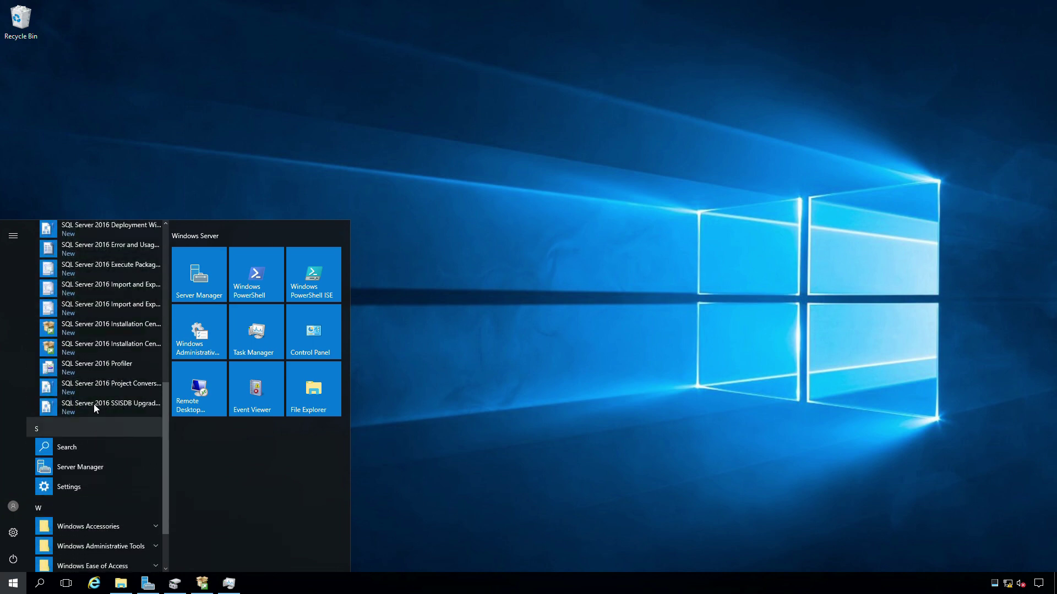
scroll(95, 358, up, 6)
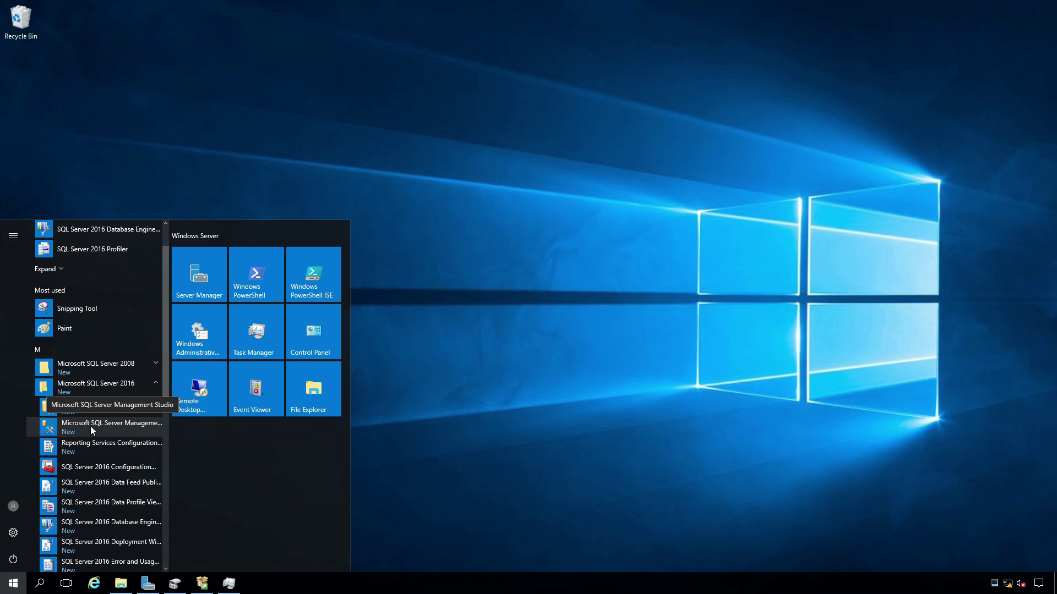
click(71, 428)
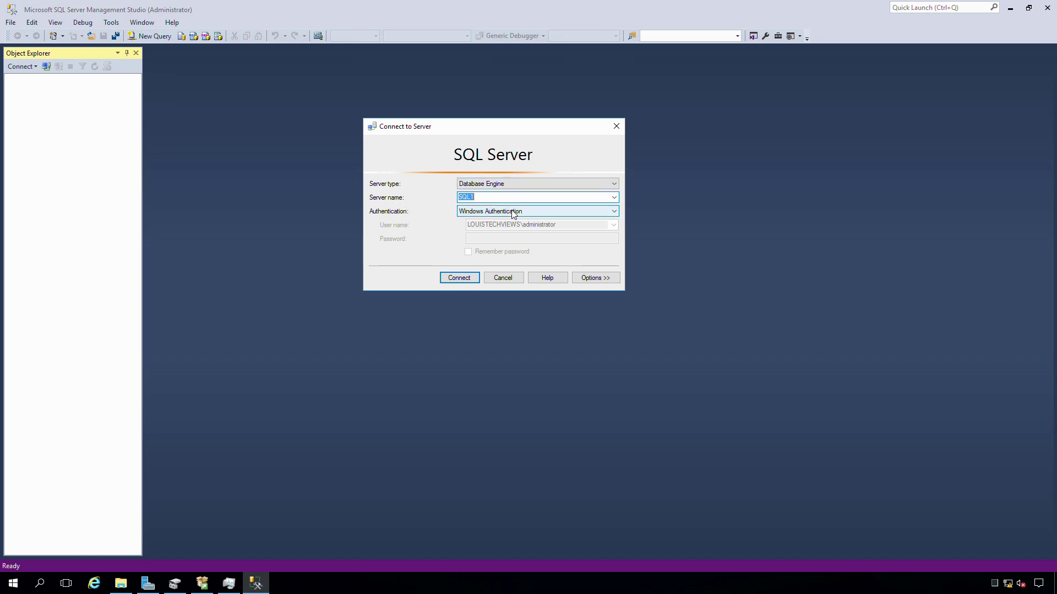
Connect to the Database Engine on server SQL1 using Windows Authentication
click(614, 198)
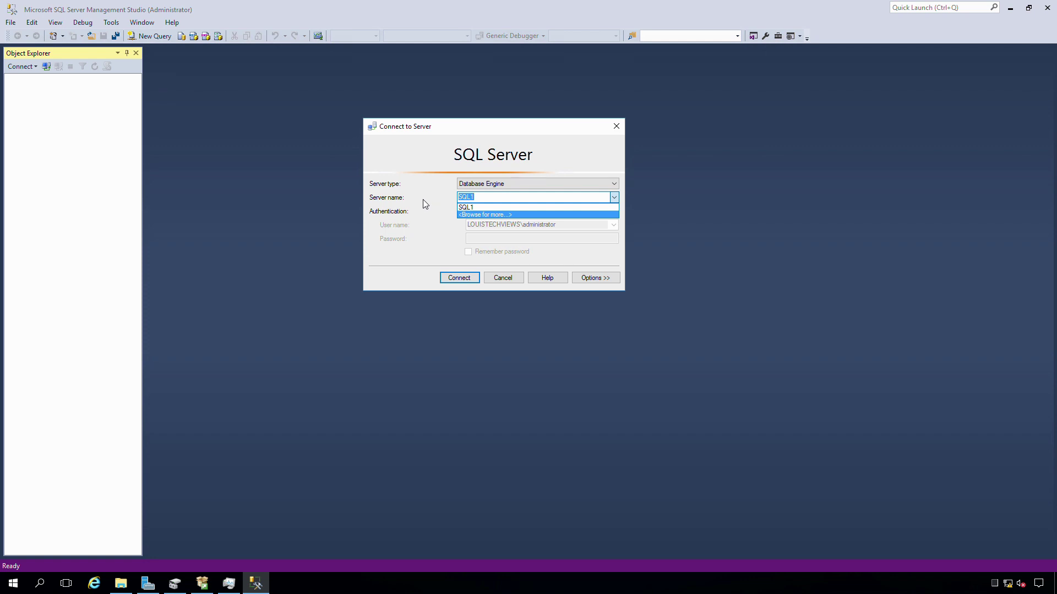
click(462, 207)
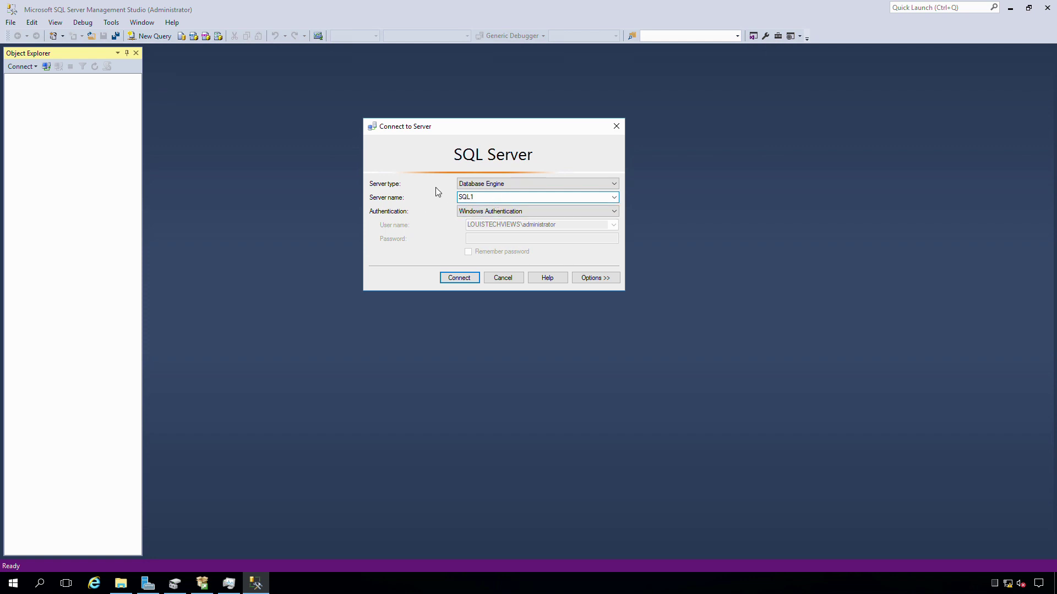
click(479, 213)
click(479, 213)
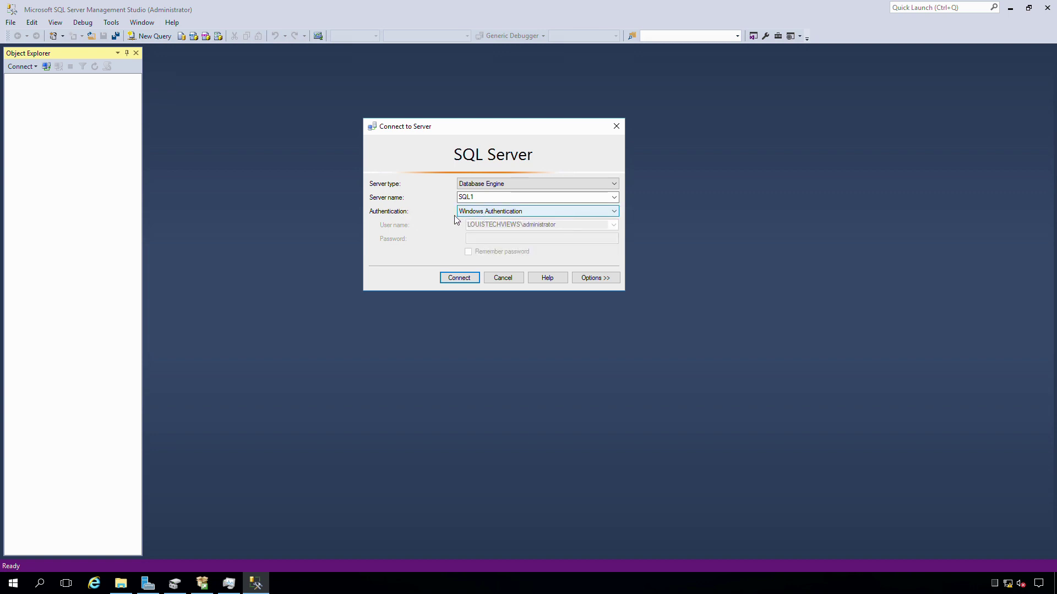
click(484, 213)
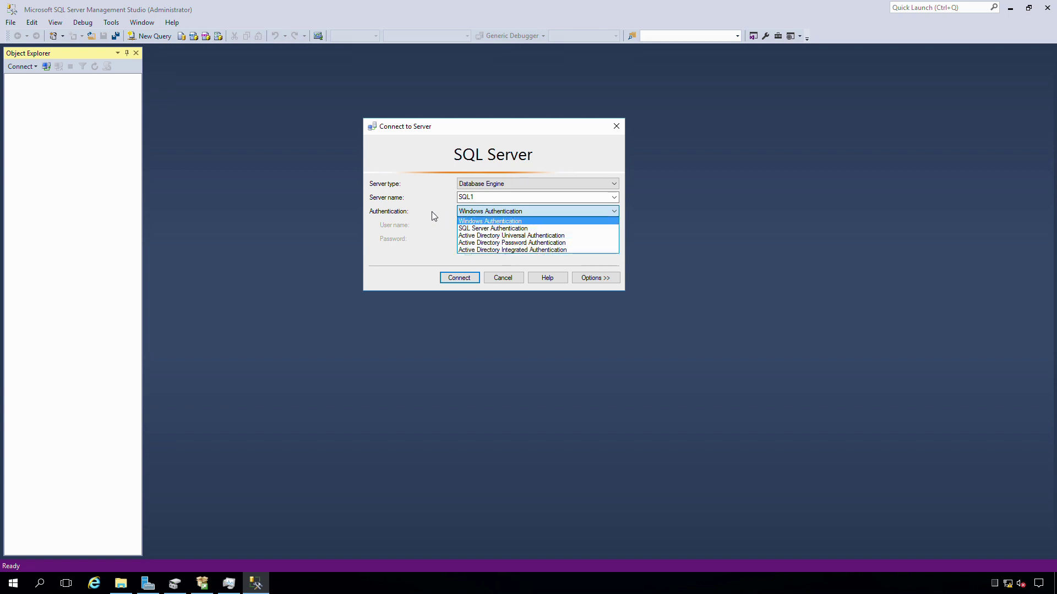
click(483, 222)
click(452, 275)
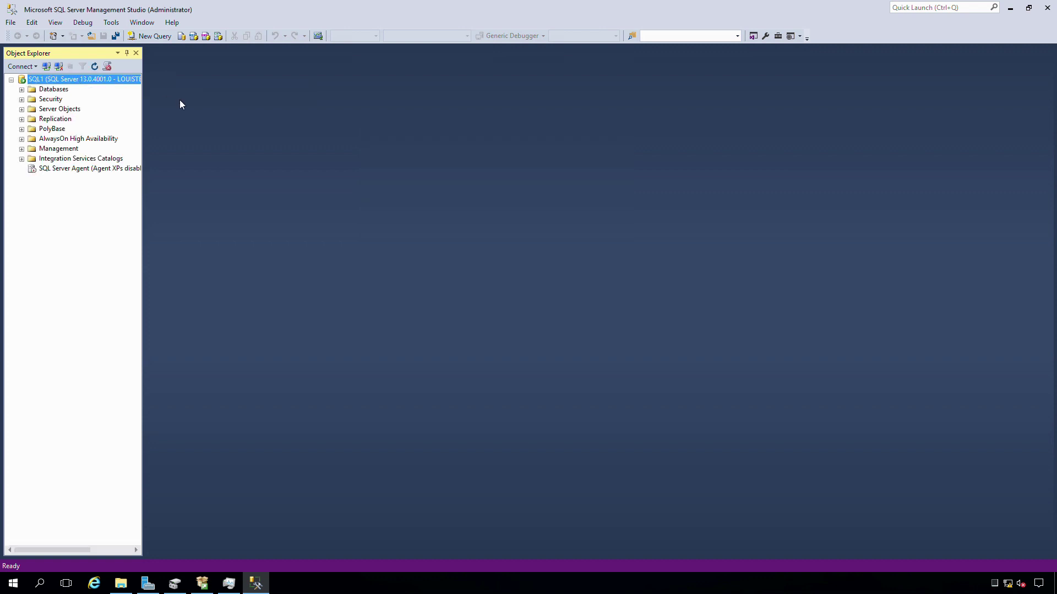
Widen Object Explorer, expand the Databases folder of SQL1 and examine the ReportServer and ReportServerTempDB databases
drag(150, 108, 279, 106)
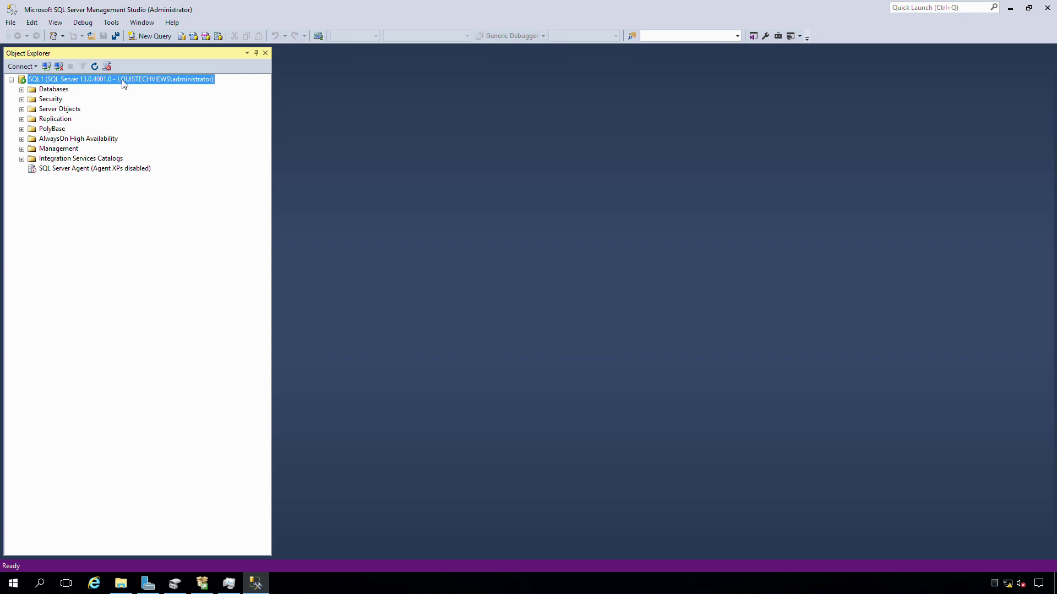
double_click(54, 91)
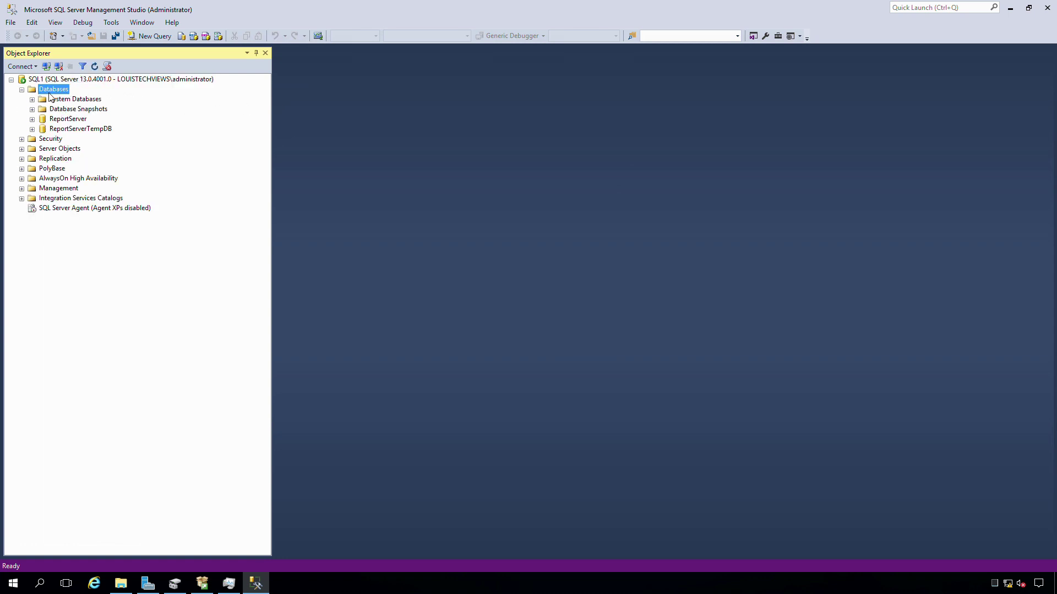
click(69, 121)
click(71, 129)
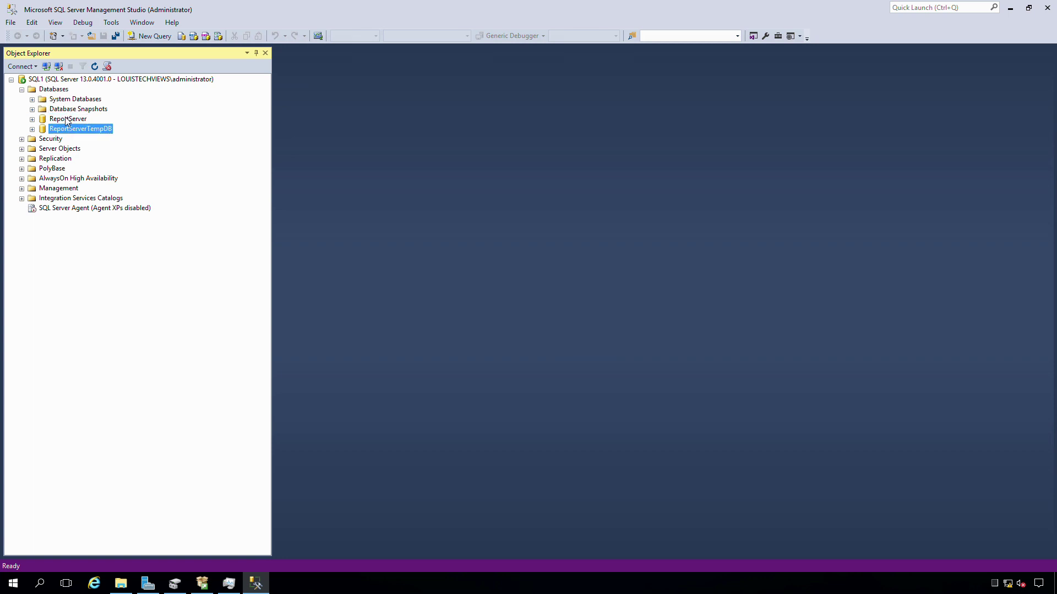
click(65, 122)
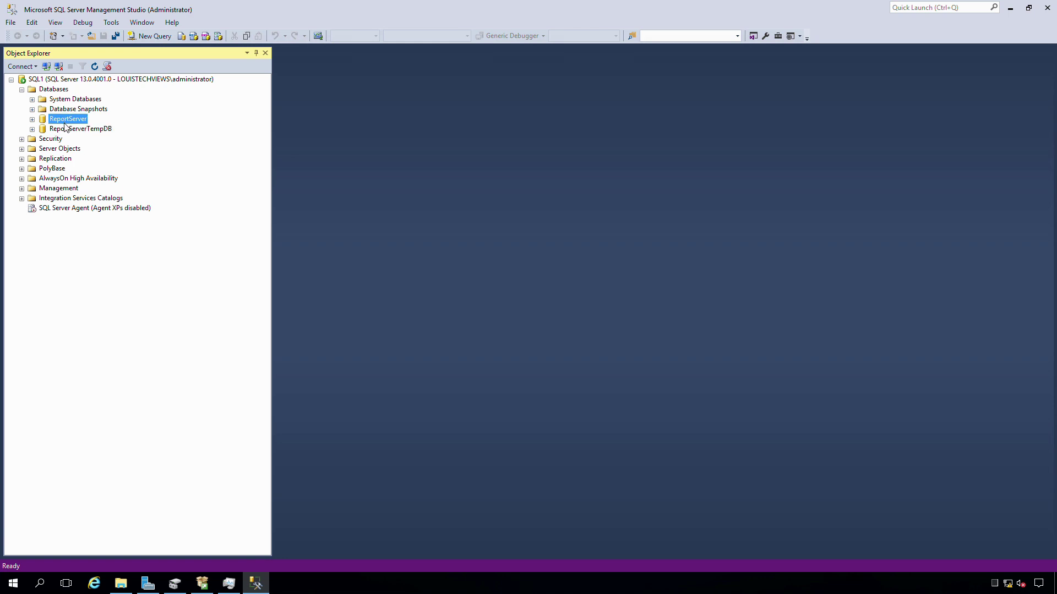